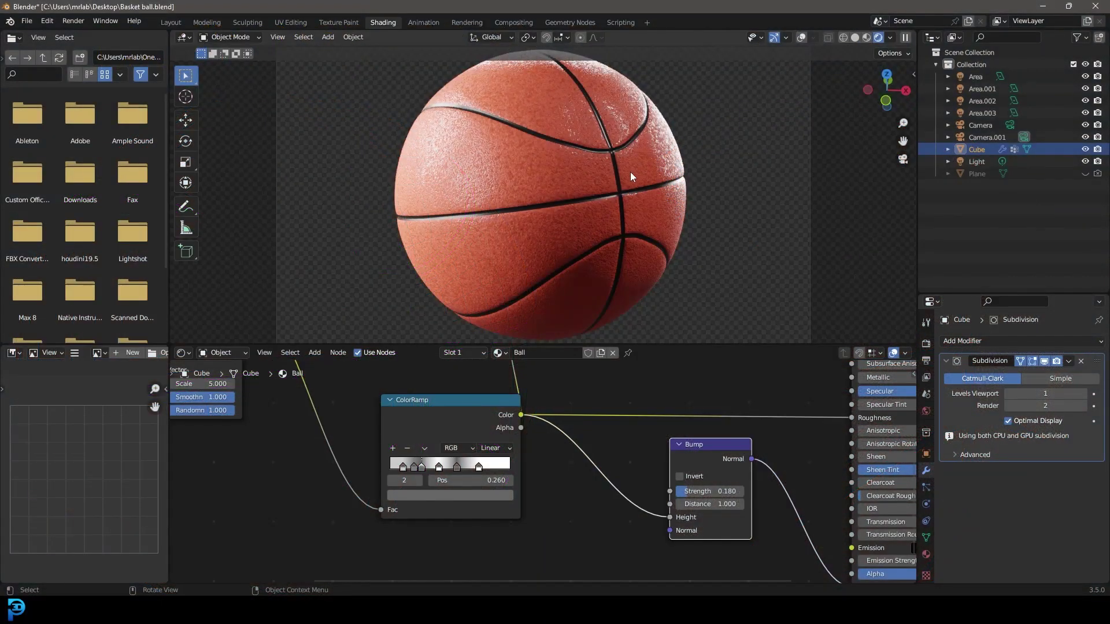
# Step: Examine the finished basketball from several sides in the rendered view
pyautogui.hotkey('ctrl', 'space')
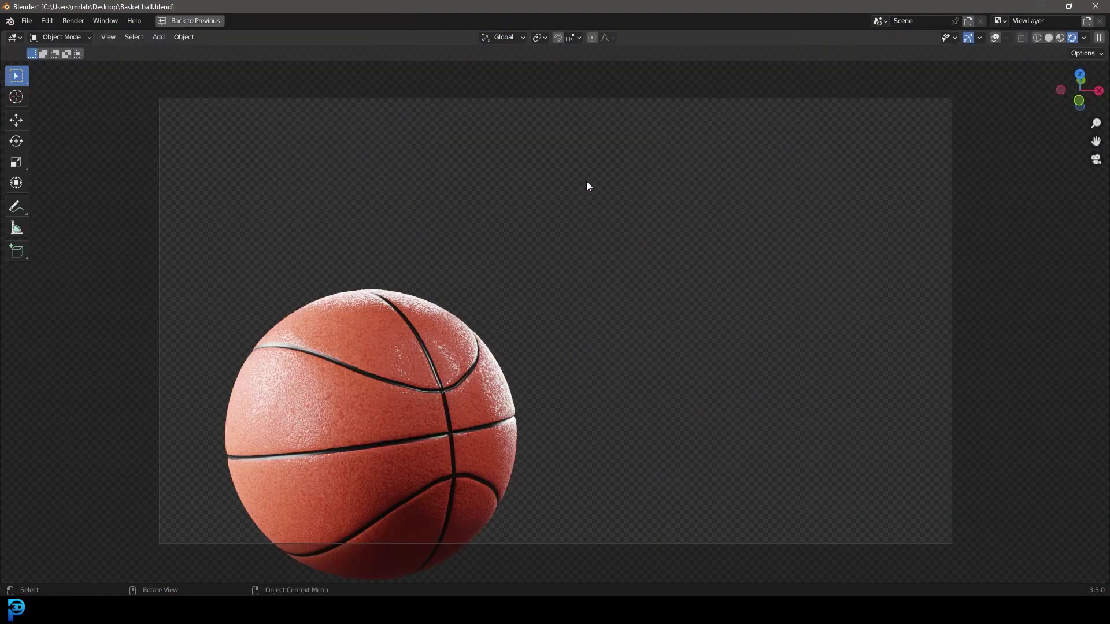
pyautogui.scroll(-5, 539, 296)
pyautogui.moveTo(539, 296); pyautogui.dragTo(599, 297, button='middle')
pyautogui.scroll(5, 668, 288)
pyautogui.moveTo(697, 307); pyautogui.dragTo(627, 281, button='middle')
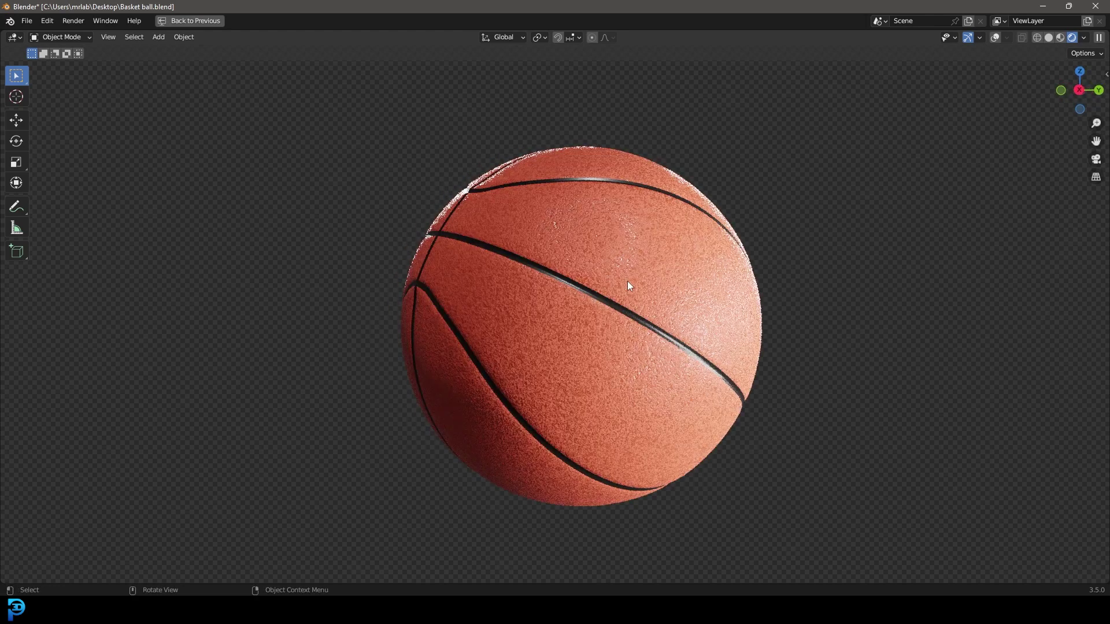
pyautogui.moveTo(552, 262); pyautogui.dragTo(640, 283, button='middle')
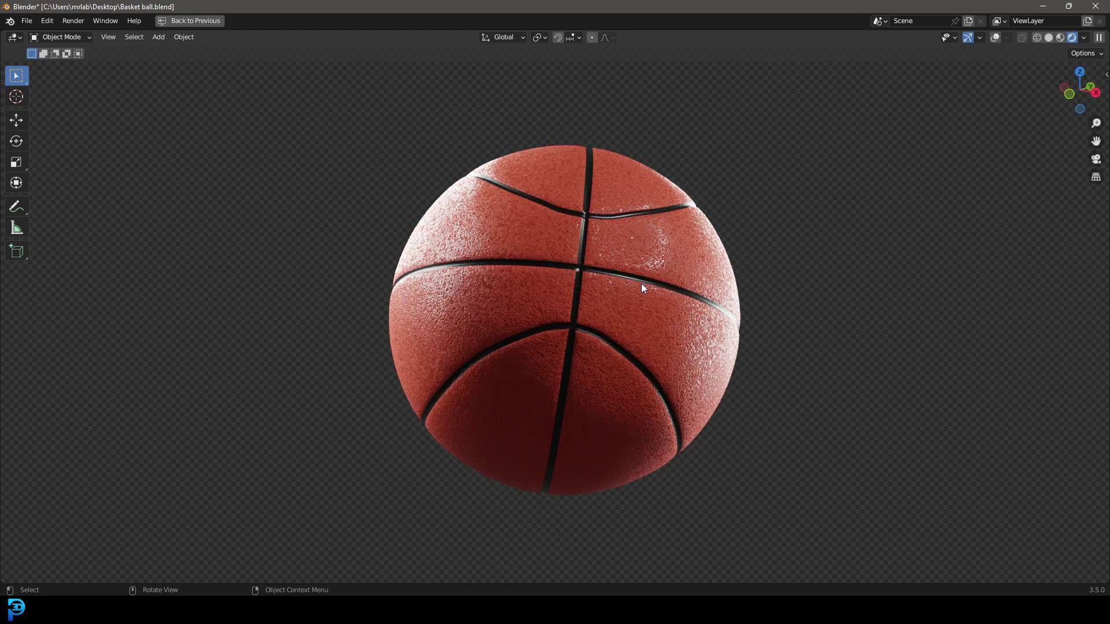
pyautogui.moveTo(640, 283)
pyautogui.mouseDown(button='middle')
pyautogui.moveTo(552, 258)
pyautogui.moveTo(572, 272)
pyautogui.moveTo(647, 276)
pyautogui.mouseUp(button='middle')
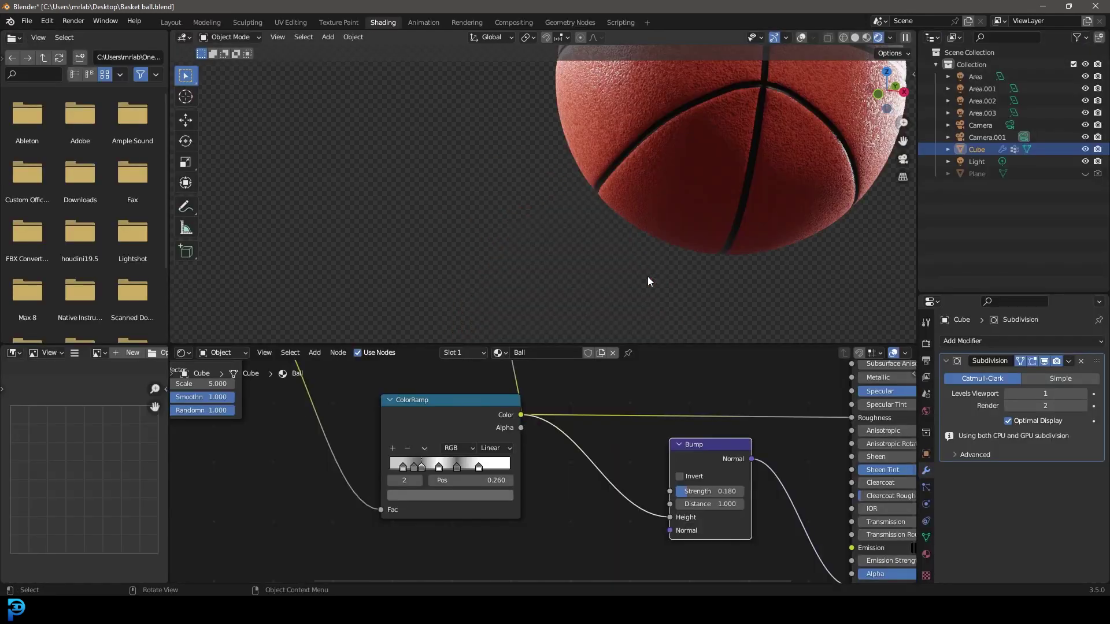
pyautogui.hotkey('ctrl', 'space')
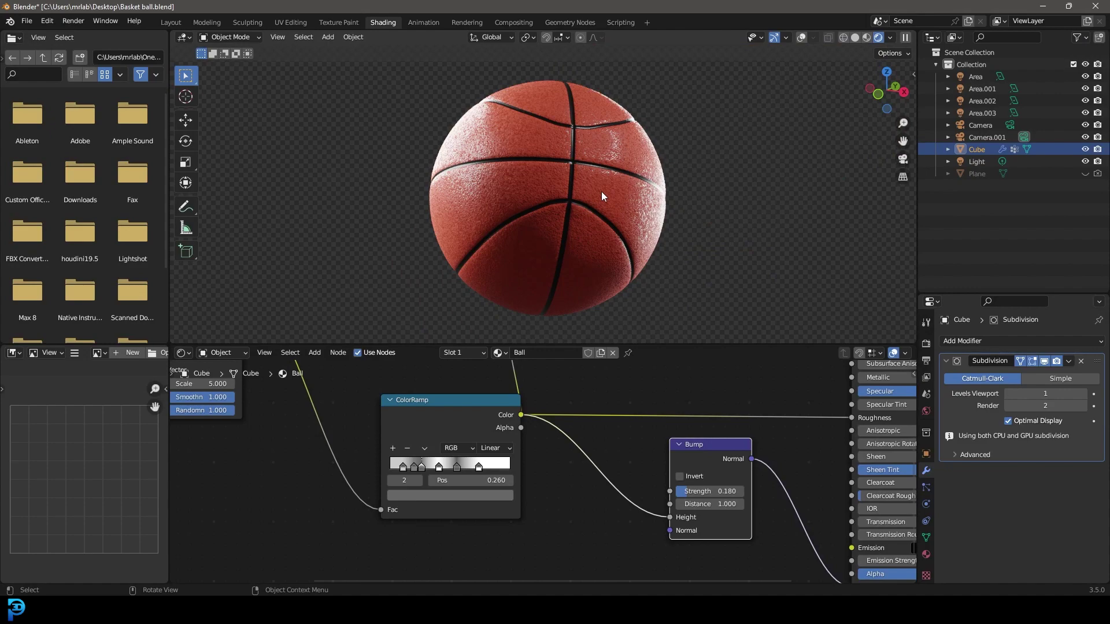
pyautogui.moveTo(601, 192); pyautogui.dragTo(741, 213, button='middle')
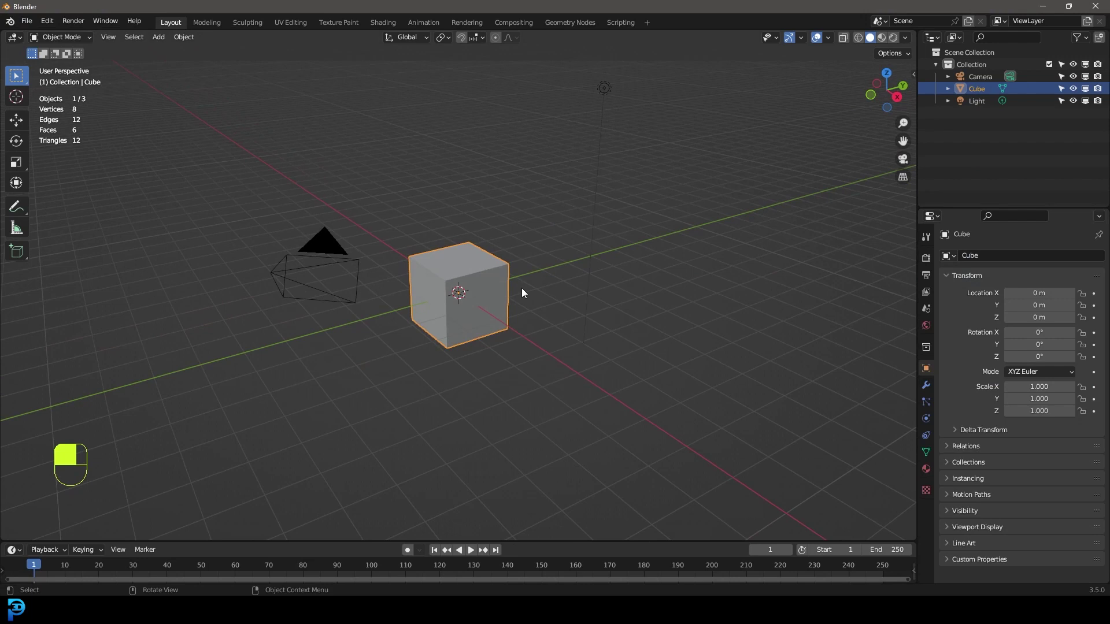
# Step: Subdivide the whole default cube in Edit Mode with 5 cuts
pyautogui.scroll(1, 511, 289)
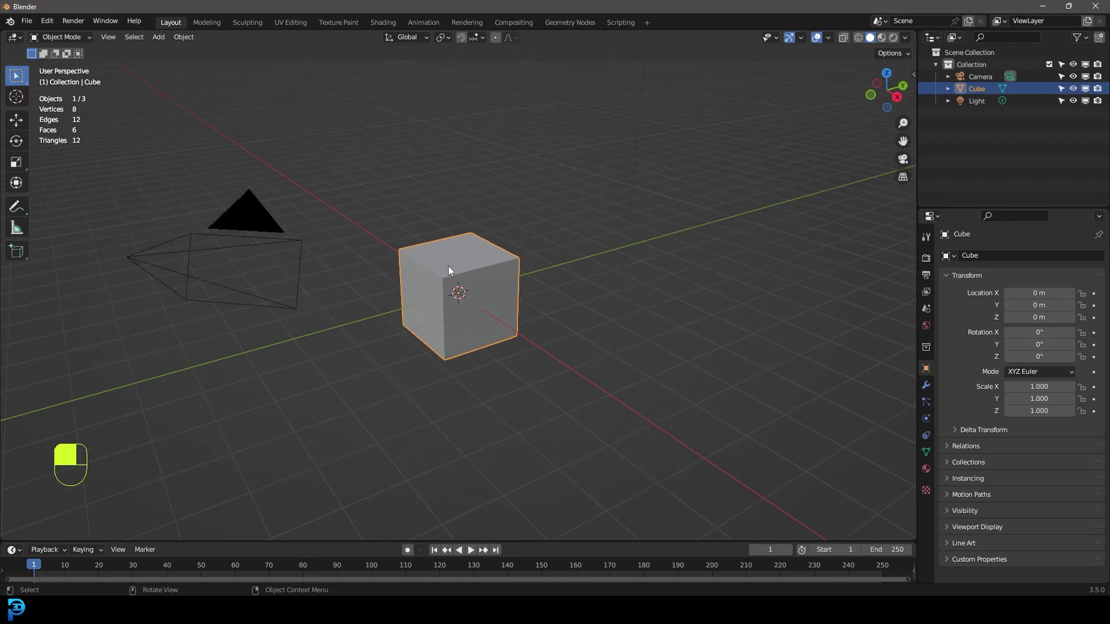
pyautogui.click(52, 37)
pyautogui.click(61, 59)
pyautogui.press('KP_Decimal')
pyautogui.moveTo(536, 221); pyautogui.dragTo(461, 208, button='middle')
pyautogui.rightClick(460, 208)
pyautogui.click(391, 210)
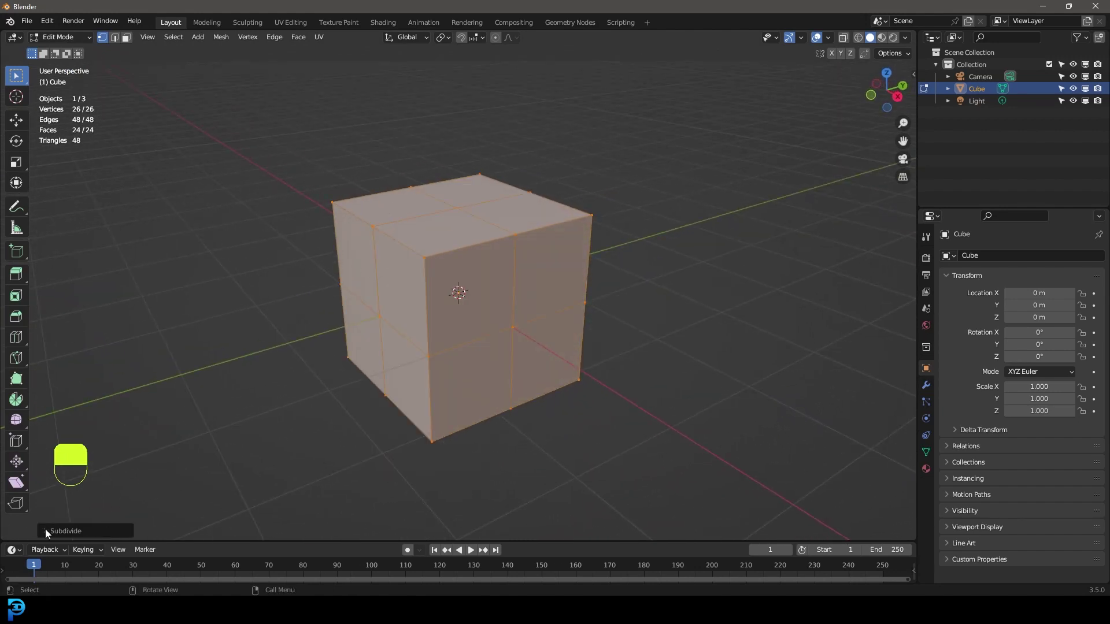
pyautogui.click(45, 530)
pyautogui.click(147, 448)
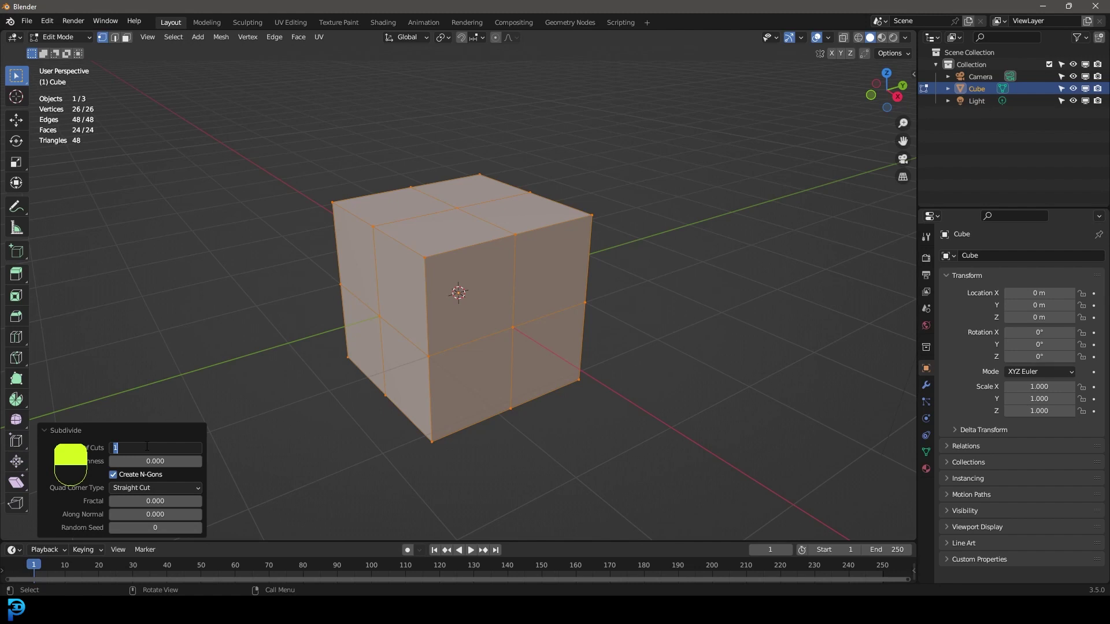
pyautogui.write('5')
pyautogui.press('Return')
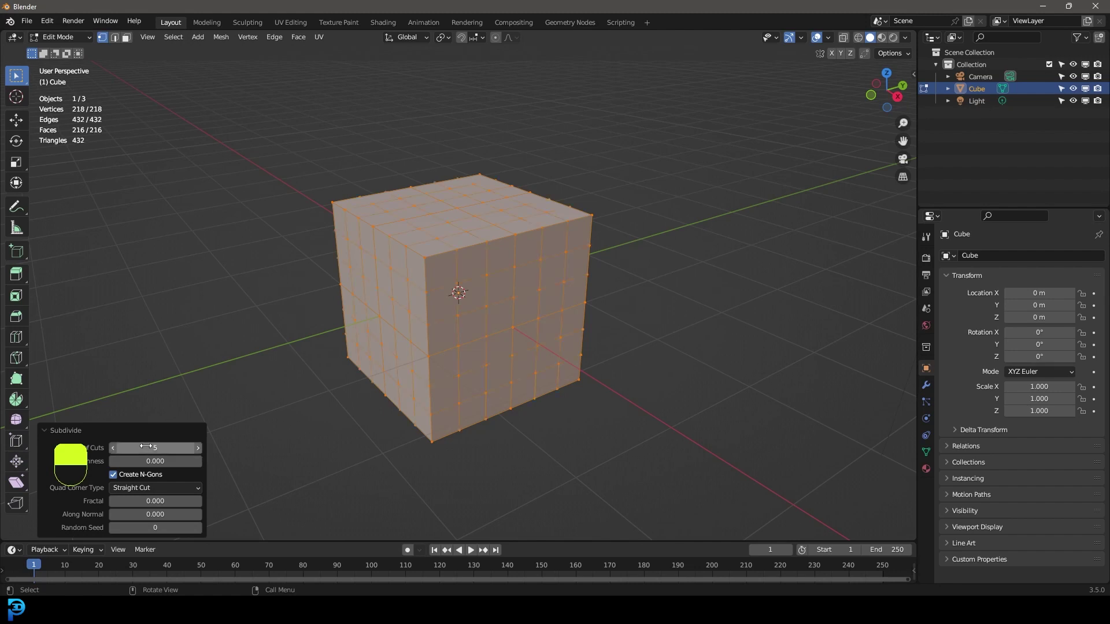
pyautogui.click(45, 431)
# Step: Round the subdivided cube into a full sphere using To Sphere with a factor of 1
pyautogui.scroll(3, 497, 354)
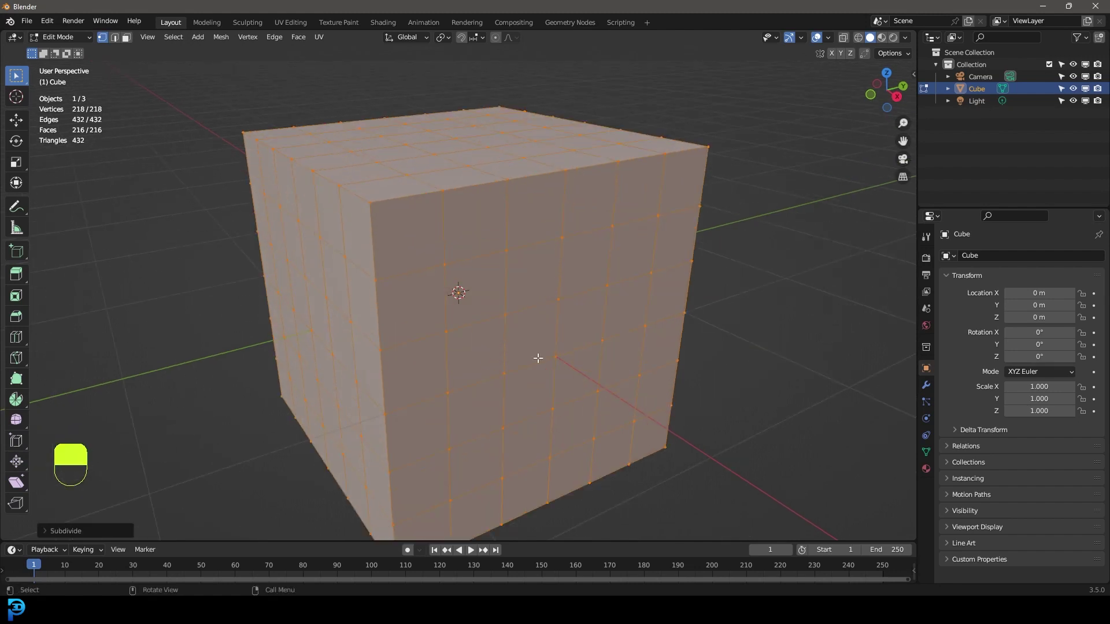
pyautogui.hotkey('shift', 'alt', 's')
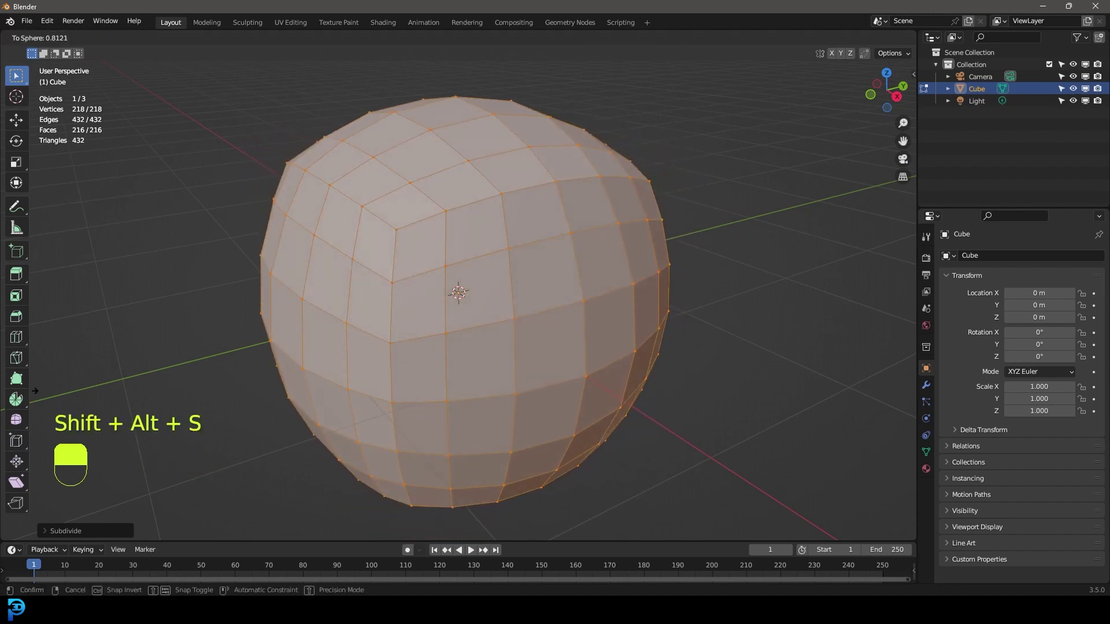
pyautogui.click(666, 416)
pyautogui.scroll(-5, 666, 416)
pyautogui.moveTo(666, 417); pyautogui.dragTo(514, 375, button='middle')
pyautogui.scroll(3, 514, 376)
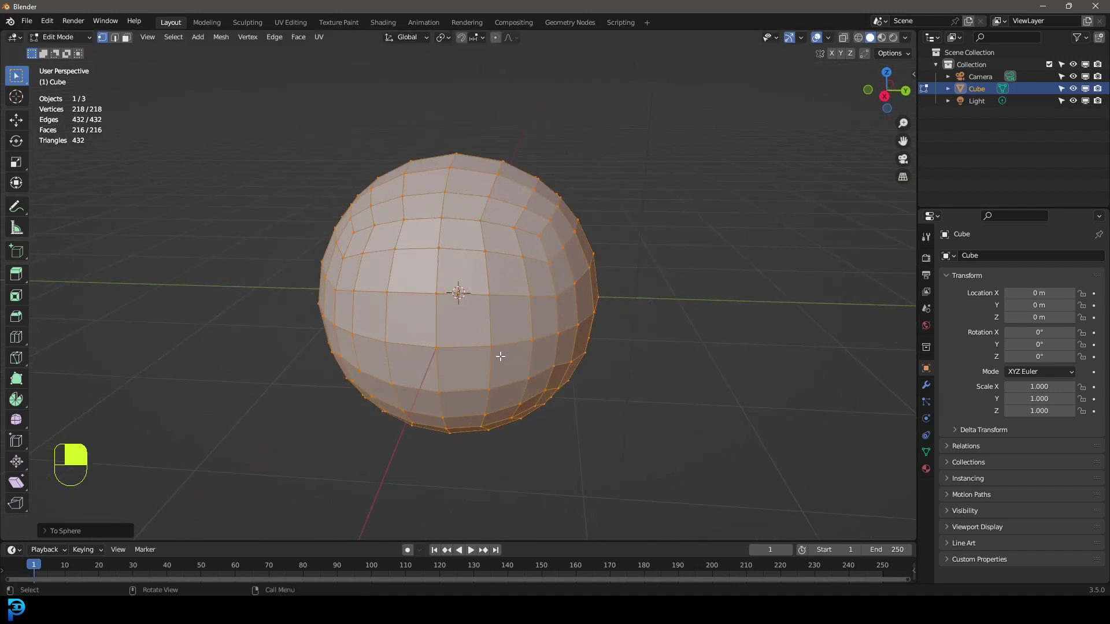
# Step: In front view, knife-cut from the central vertical edge just above the X axis through the diagonal vertices toward the sphere's upper +X corner
pyautogui.press('KP_1')
pyautogui.scroll(3, 459, 268)
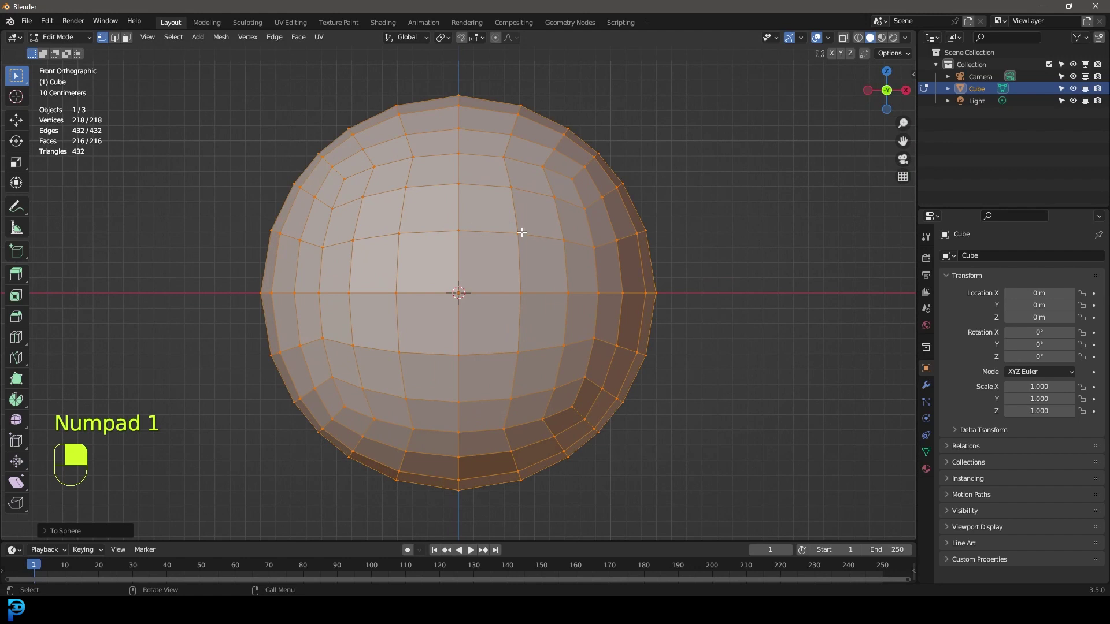
pyautogui.scroll(1, 476, 248)
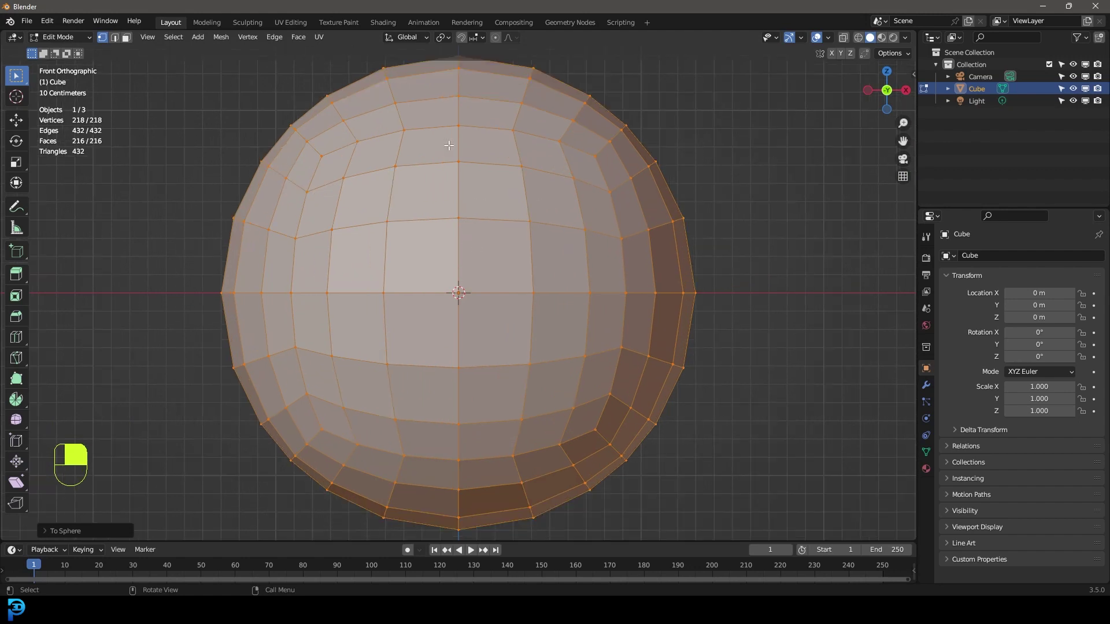
pyautogui.keyDown('shift'); pyautogui.moveTo(473, 247); pyautogui.dragTo(469, 279, button='middle'); pyautogui.keyUp('shift')
pyautogui.scroll(1, 471, 283)
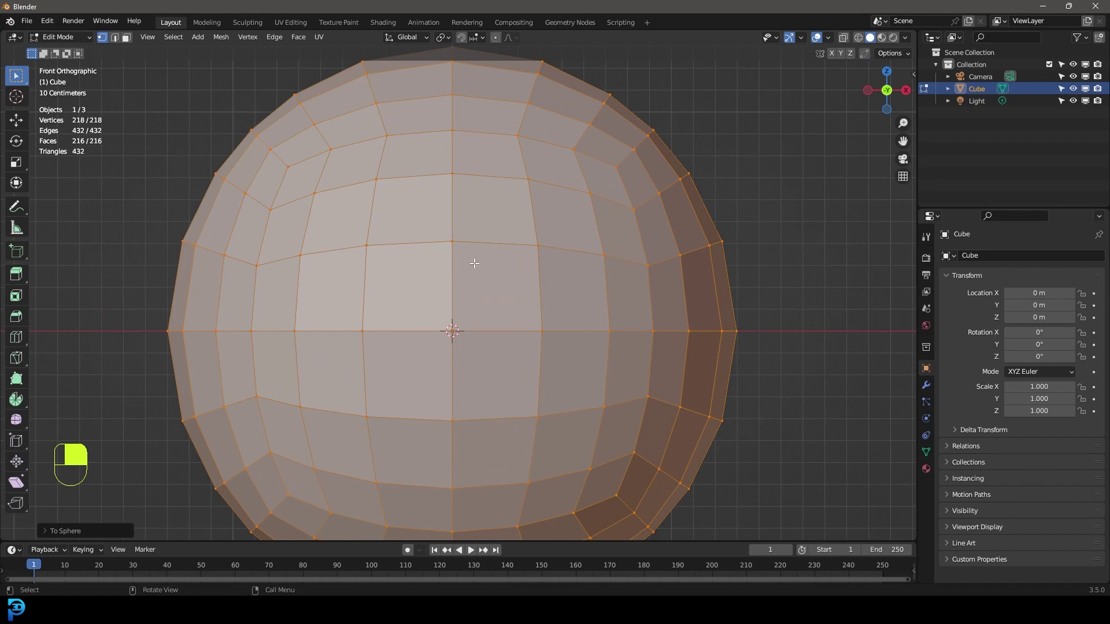
pyautogui.press('k')
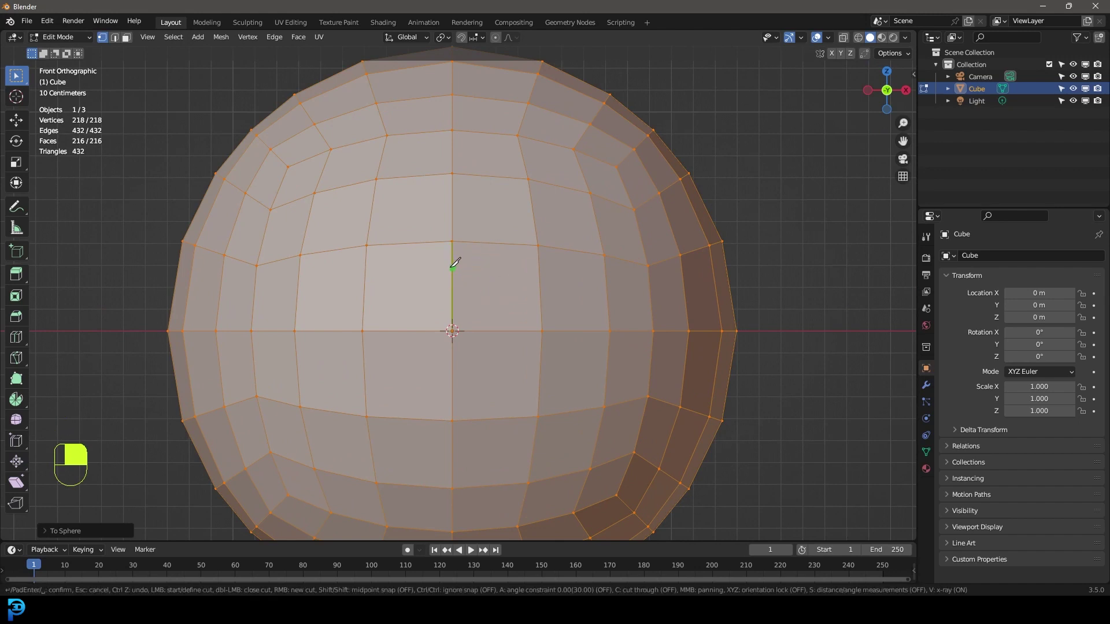
pyautogui.click(452, 330)
pyautogui.click(454, 274)
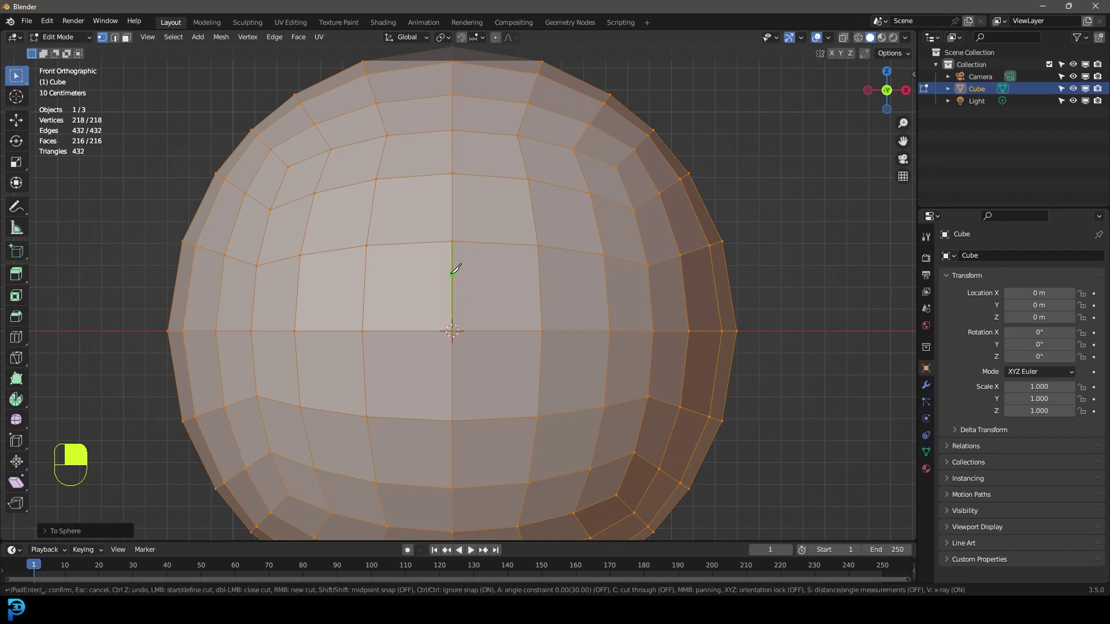
pyautogui.click(539, 244)
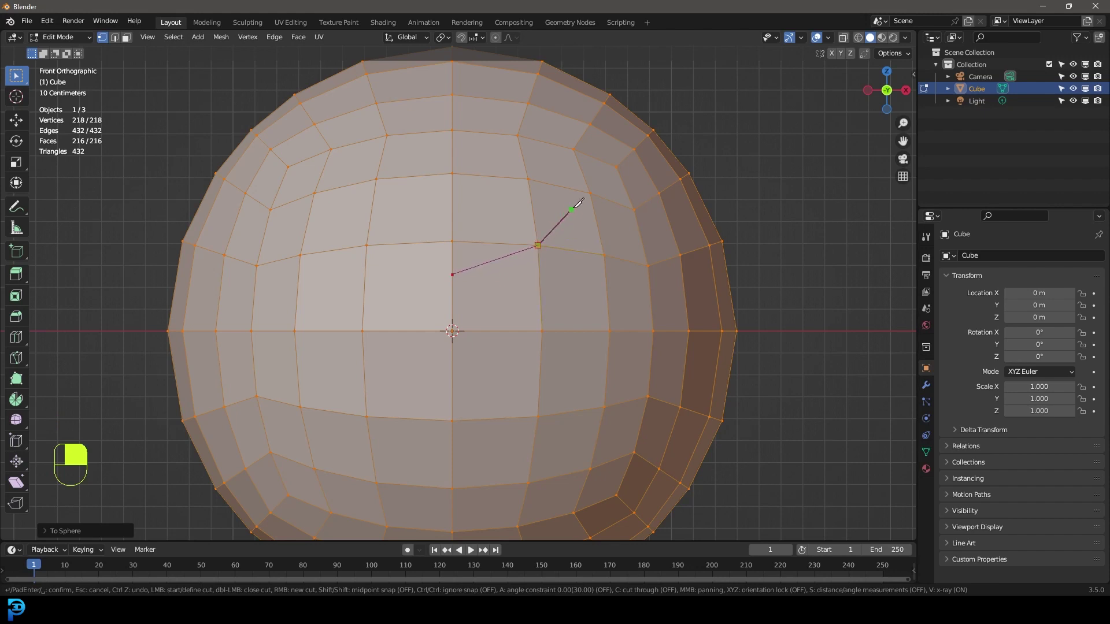
pyautogui.click(591, 192)
pyautogui.click(617, 167)
pyautogui.press('Return')
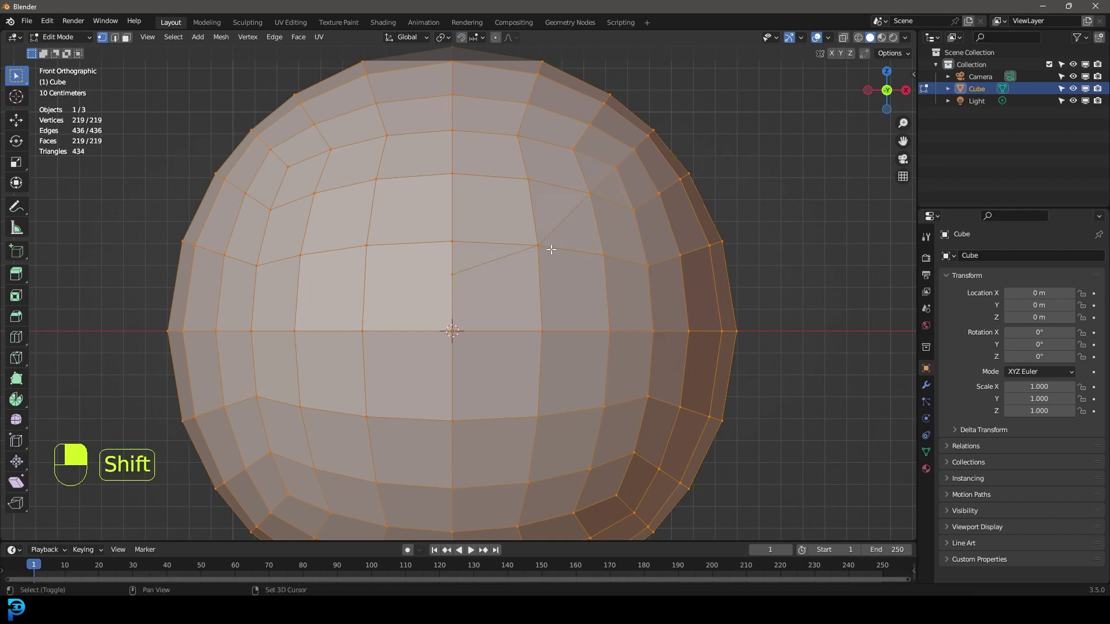
# Step: Delete the vertices of the sphere's uncut half on the negative X side, selecting through the mesh in wireframe
pyautogui.scroll(3, 548, 252)
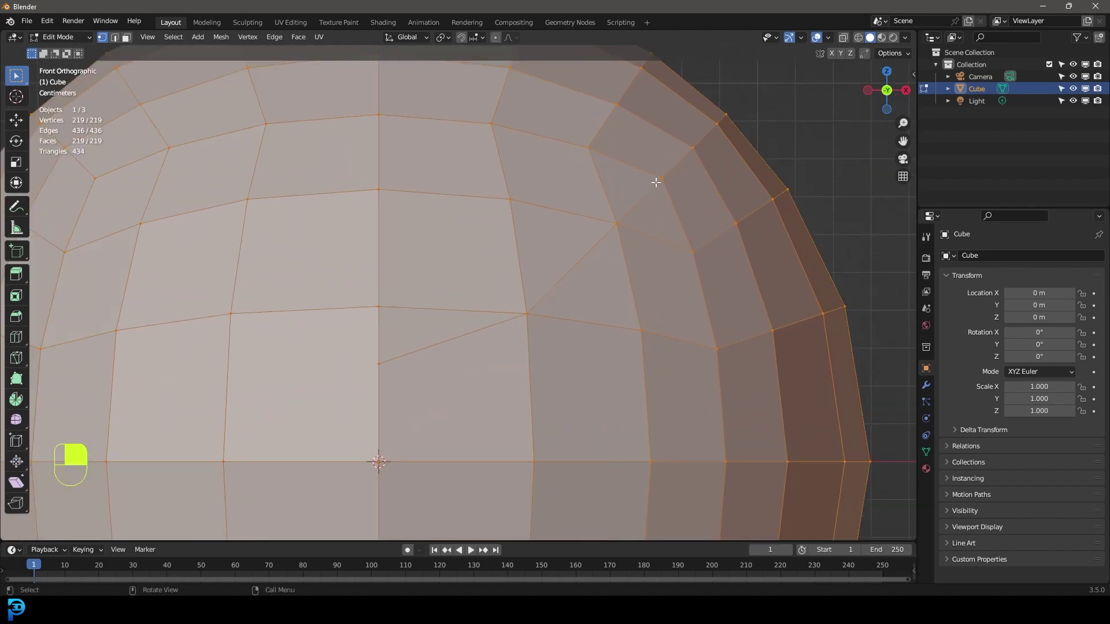
pyautogui.scroll(-2, 558, 290)
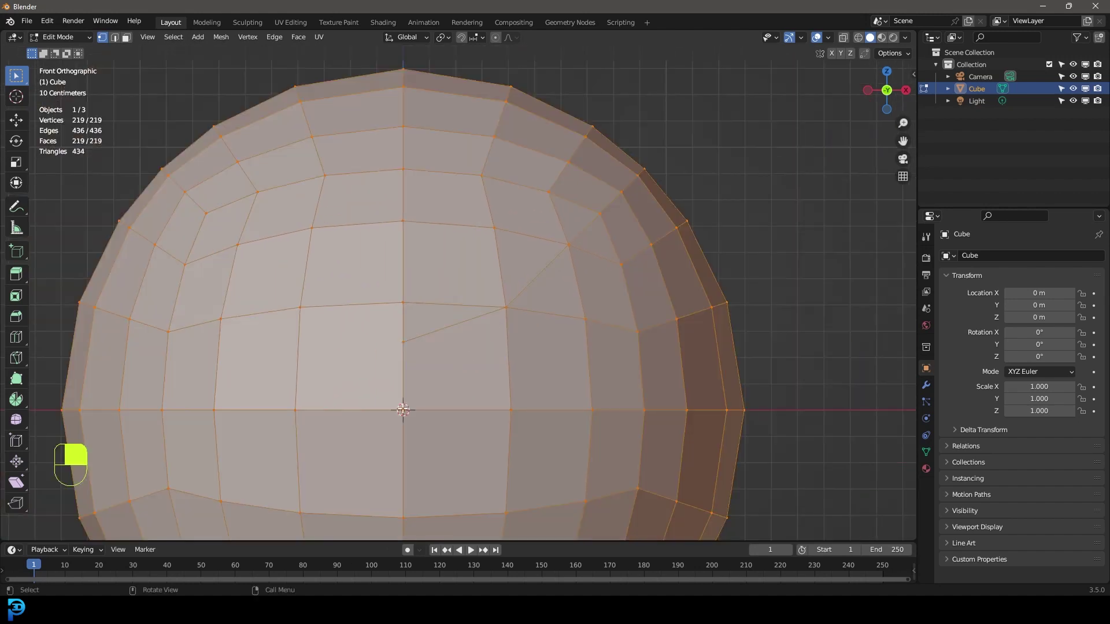
pyautogui.scroll(-5, 398, 379)
pyautogui.press('z')
pyautogui.click(309, 358)
pyautogui.moveTo(261, 159); pyautogui.dragTo(411, 532)
pyautogui.scroll(2, 416, 268)
pyautogui.press('x')
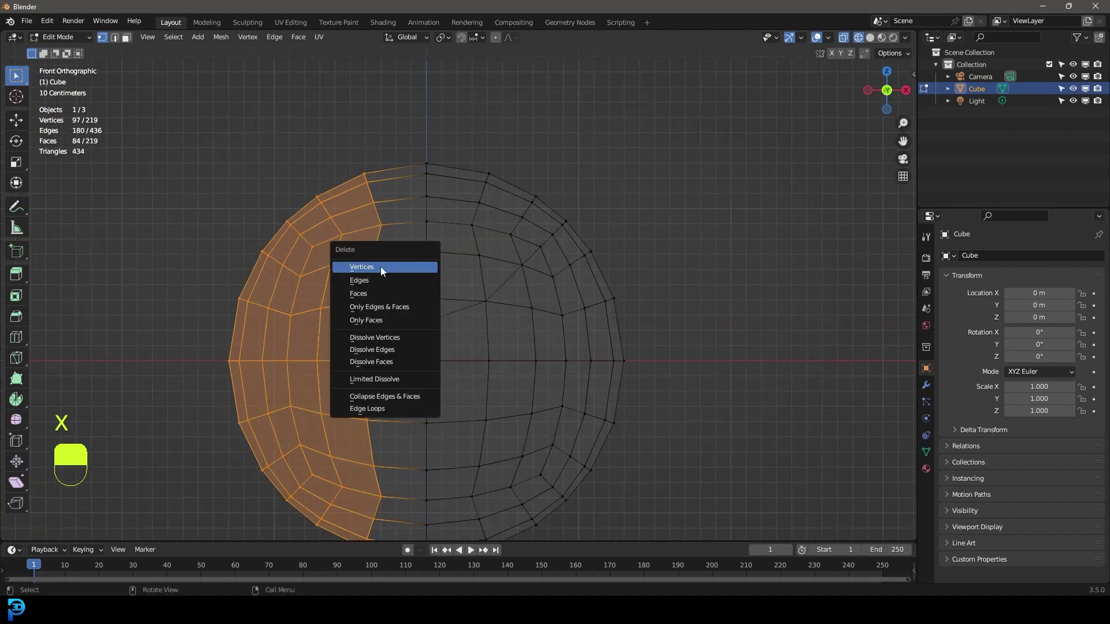
pyautogui.click(380, 267)
# Step: Delete the vertices of the remaining mesh's lower half, below the X axis line
pyautogui.keyDown('shift'); pyautogui.moveTo(520, 441); pyautogui.dragTo(496, 325, button='middle'); pyautogui.keyUp('shift')
pyautogui.moveTo(352, 464); pyautogui.dragTo(620, 270)
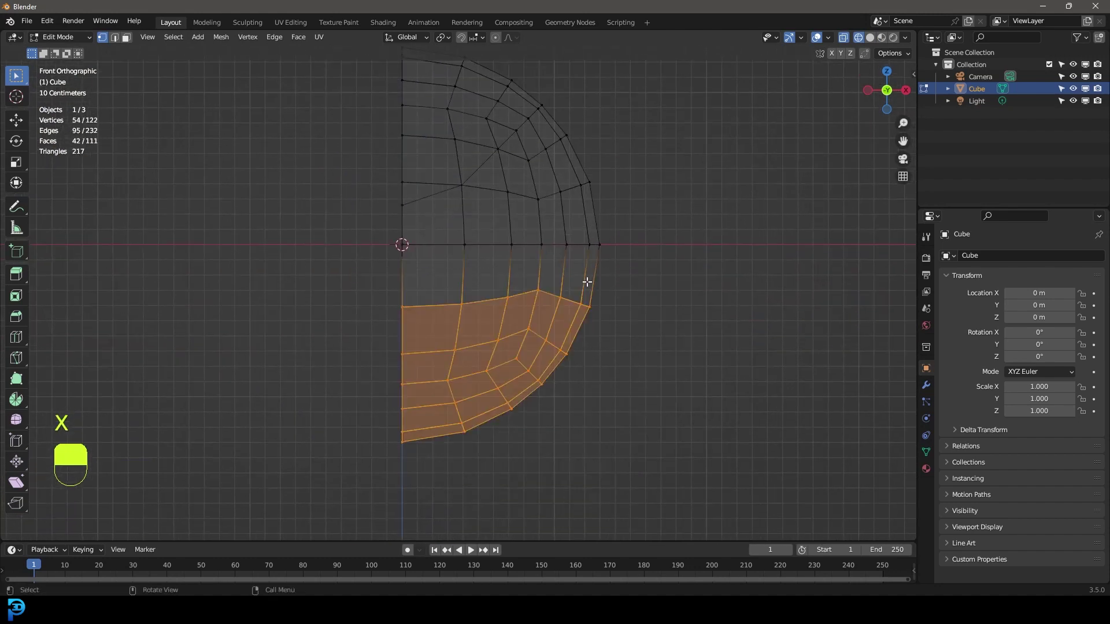
pyautogui.press('x')
pyautogui.click(540, 282)
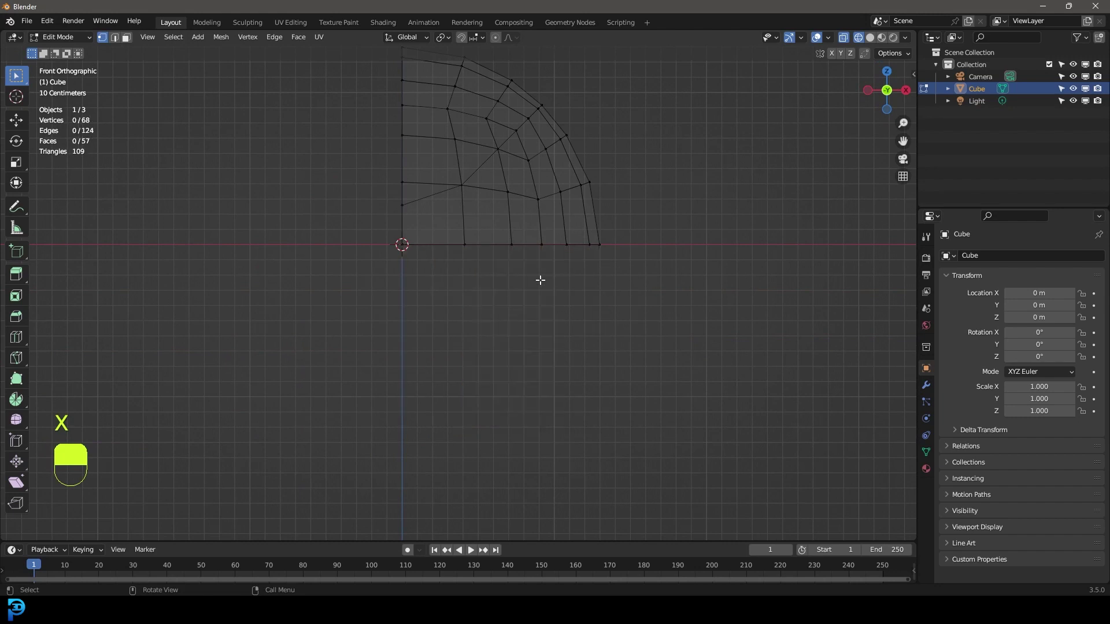
# Step: In top view, delete the vertices of the rear half, keeping only the eighth that contains the knife cut
pyautogui.press('KP_7')
pyautogui.moveTo(334, 83); pyautogui.dragTo(717, 259)
pyautogui.press('x')
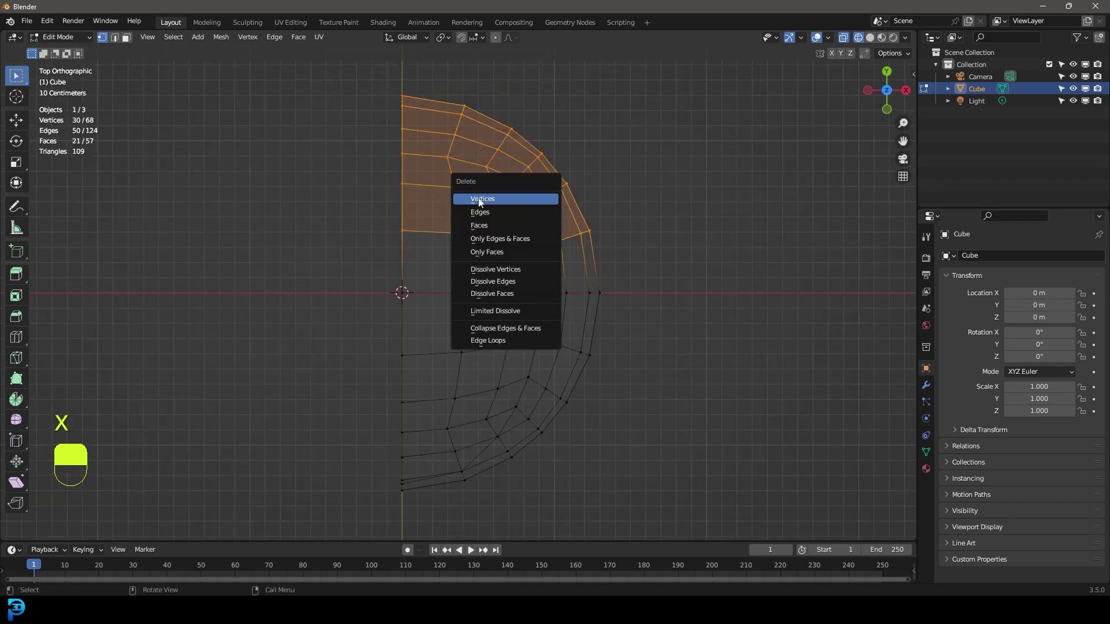
pyautogui.click(540, 194)
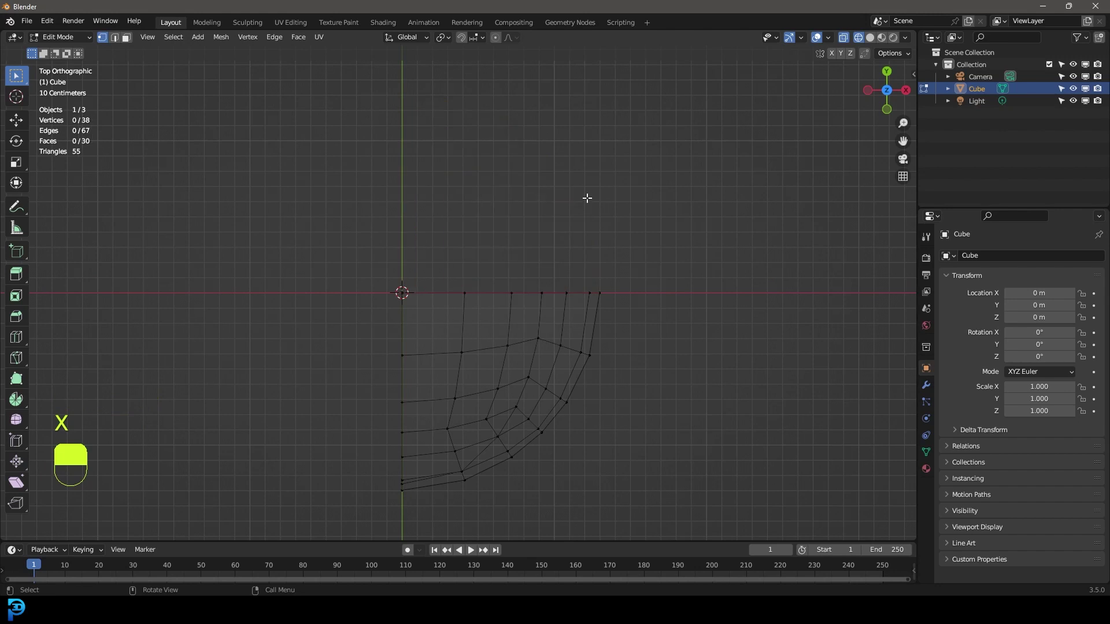
# Step: Add a Mirror modifier on the X, Y and Z axes with Clipping enabled
pyautogui.click(925, 385)
pyautogui.click(969, 259)
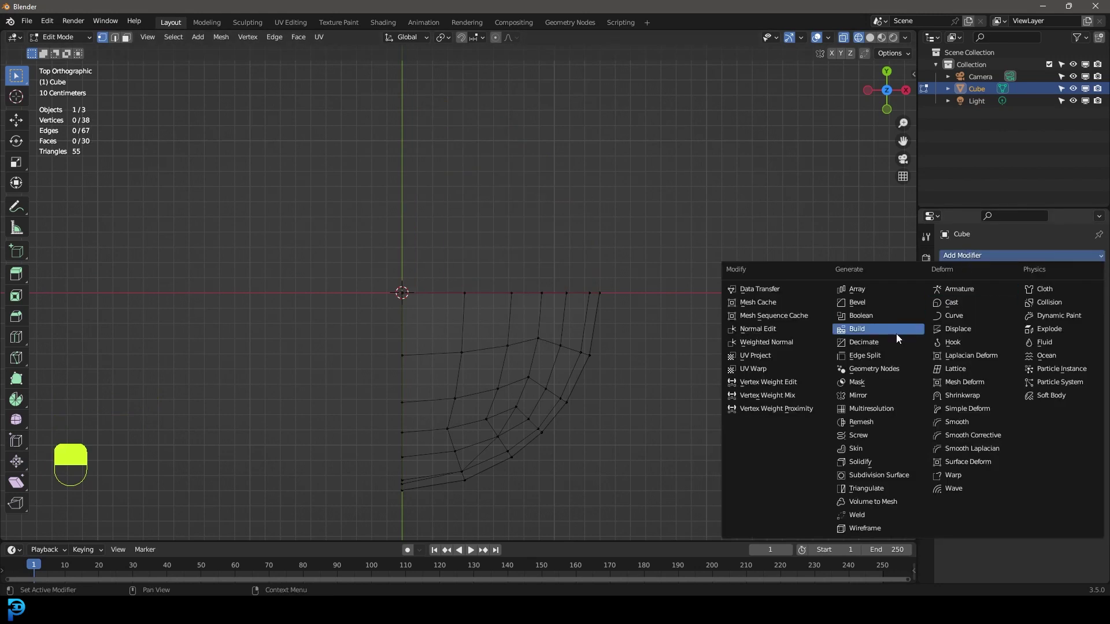
pyautogui.click(845, 396)
pyautogui.click(1044, 293)
pyautogui.click(1073, 293)
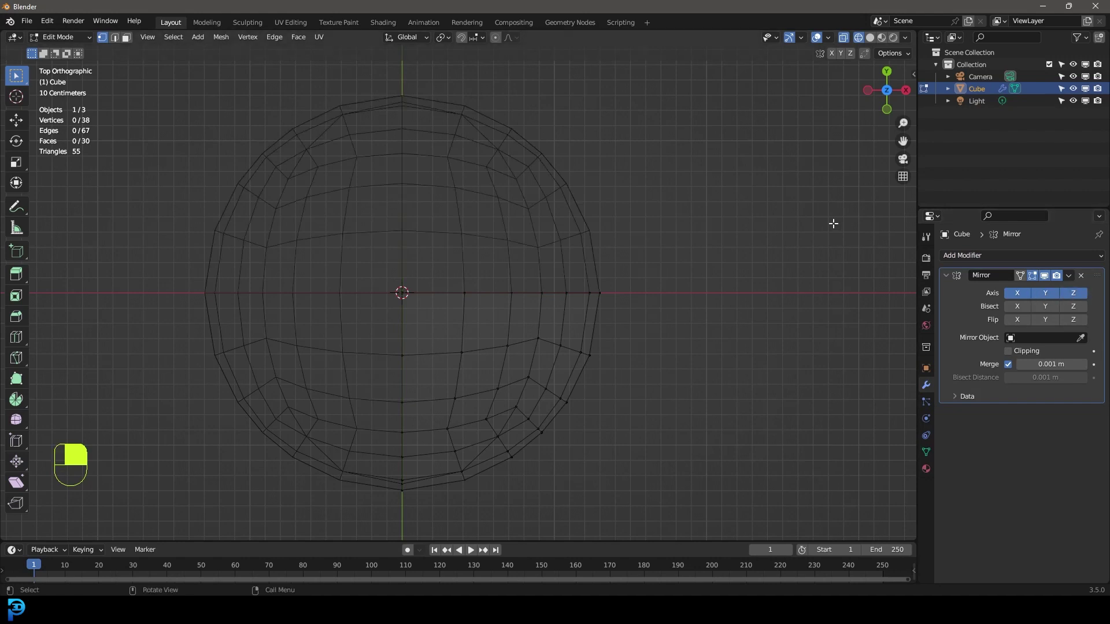
pyautogui.click(1010, 351)
# Step: Examine the mirrored sphere from several sides in both solid and wireframe shading
pyautogui.moveTo(753, 254); pyautogui.dragTo(519, 313, button='middle')
pyautogui.press('z')
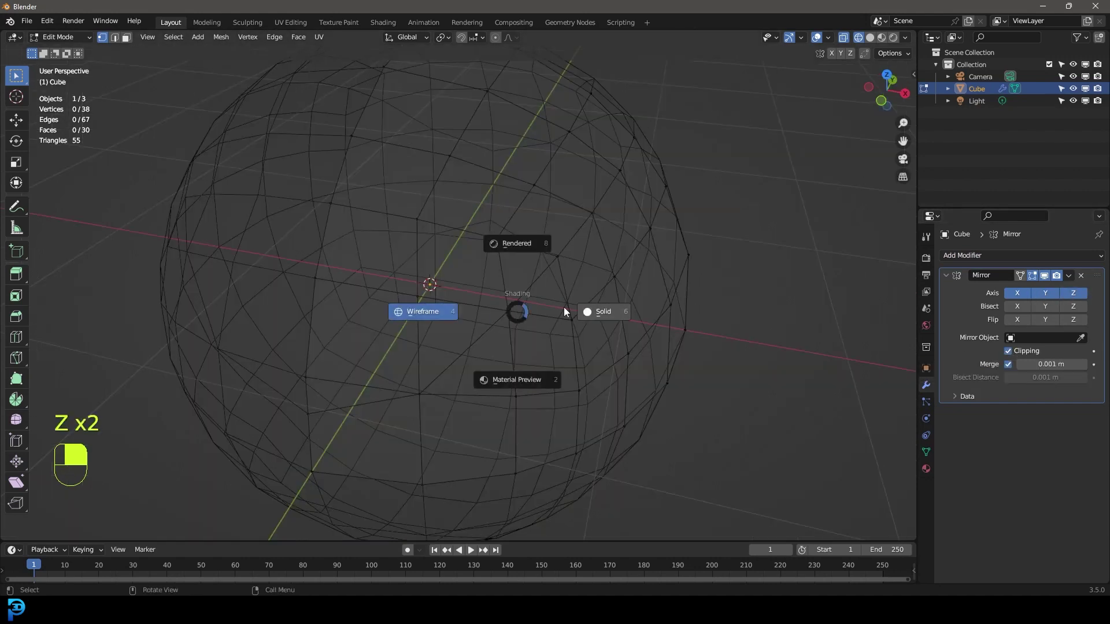
pyautogui.click(601, 307)
pyautogui.moveTo(605, 292)
pyautogui.mouseDown(button='middle')
pyautogui.moveTo(475, 325)
pyautogui.moveTo(462, 302)
pyautogui.moveTo(397, 294)
pyautogui.moveTo(428, 299)
pyautogui.moveTo(410, 321)
pyautogui.mouseUp(button='middle')
pyautogui.scroll(-2, 474, 325)
pyautogui.press('z')
pyautogui.click(403, 306)
pyautogui.scroll(2, 405, 326)
pyautogui.moveTo(352, 394); pyautogui.dragTo(354, 326, button='middle')
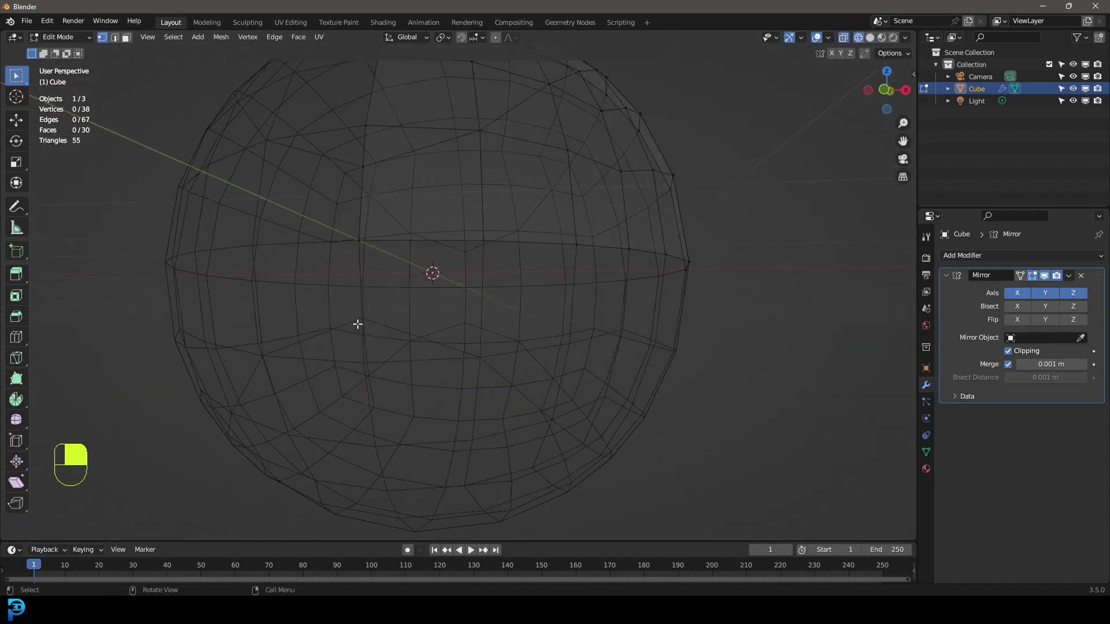
pyautogui.moveTo(594, 416)
pyautogui.mouseDown(button='middle')
pyautogui.moveTo(528, 379)
pyautogui.moveTo(495, 422)
pyautogui.moveTo(564, 422)
pyautogui.mouseUp(button='middle')
pyautogui.press('z')
pyautogui.click(642, 421)
pyautogui.scroll(-3, 612, 361)
pyautogui.moveTo(471, 265); pyautogui.dragTo(482, 278, button='middle')
pyautogui.scroll(2, 482, 278)
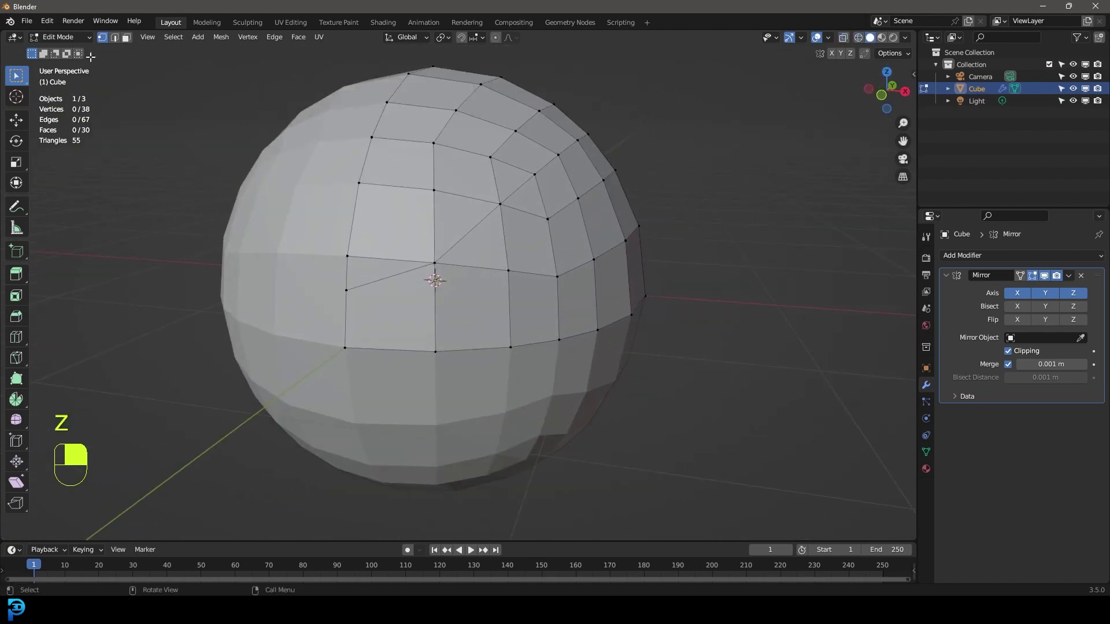
# Step: Select the six connected edges of the diagonal seam, from the central vertical edge up to the mesh's upper corner
pyautogui.click(114, 37)
pyautogui.scroll(2, 348, 262)
pyautogui.click(362, 272)
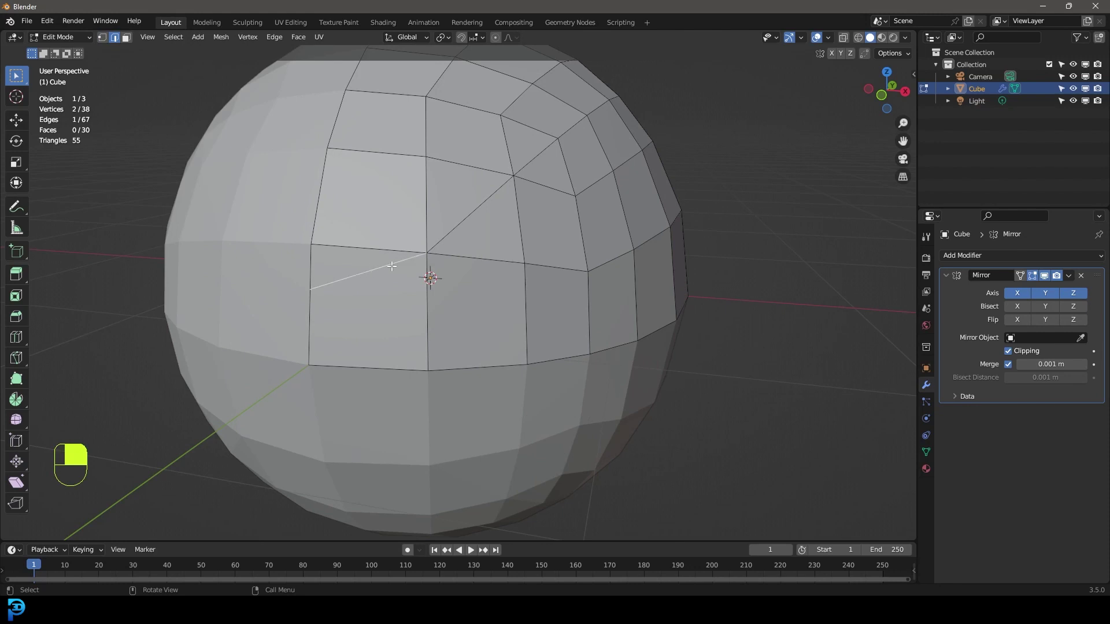
pyautogui.keyDown('shift'); pyautogui.click(451, 228); pyautogui.keyUp('shift')
pyautogui.keyDown('shift'); pyautogui.click(525, 168); pyautogui.keyUp('shift')
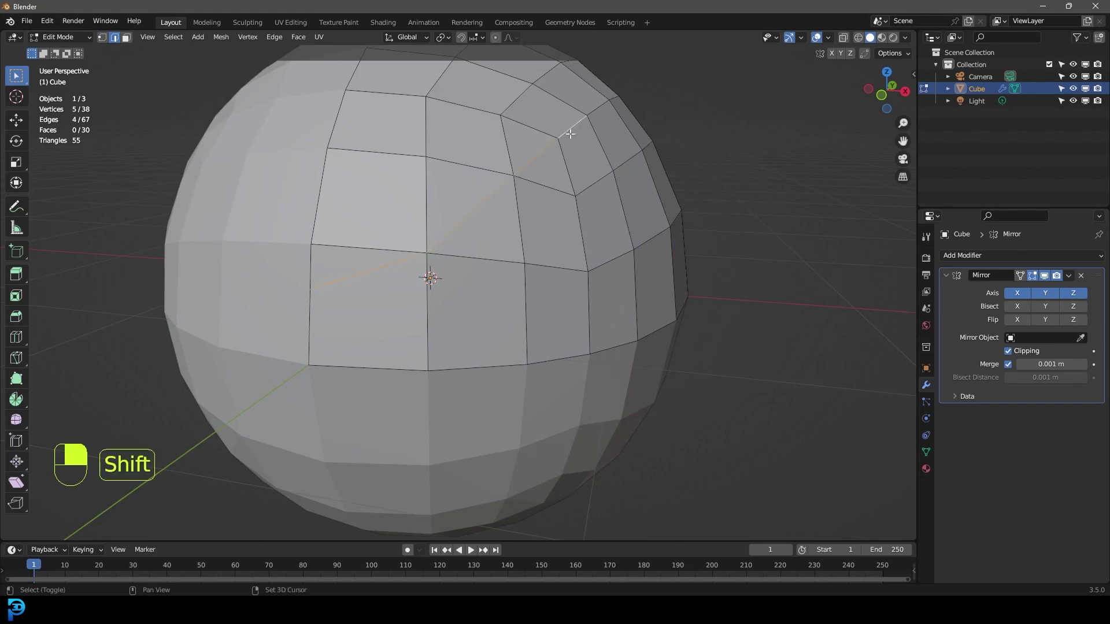
pyautogui.moveTo(524, 168); pyautogui.dragTo(531, 165, button='middle')
pyautogui.keyDown('shift'); pyautogui.click(440, 179); pyautogui.keyUp('shift')
pyautogui.keyDown('shift'); pyautogui.click(511, 156); pyautogui.keyUp('shift')
# Step: Check the diagonal seam selection in wireframe and add the central vertical edge loop to it
pyautogui.press('z')
pyautogui.click(381, 173)
pyautogui.moveTo(382, 174); pyautogui.dragTo(489, 184, button='middle')
pyautogui.press('z')
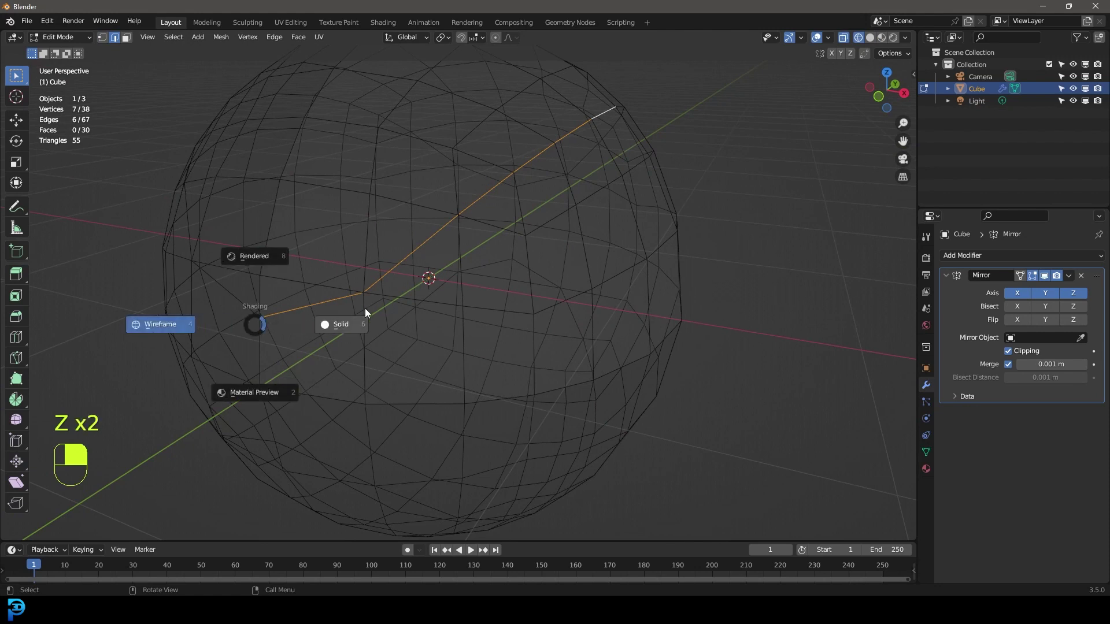
pyautogui.click(367, 312)
pyautogui.moveTo(367, 312)
pyautogui.mouseDown(button='middle')
pyautogui.moveTo(431, 300)
pyautogui.moveTo(424, 345)
pyautogui.mouseUp(button='middle')
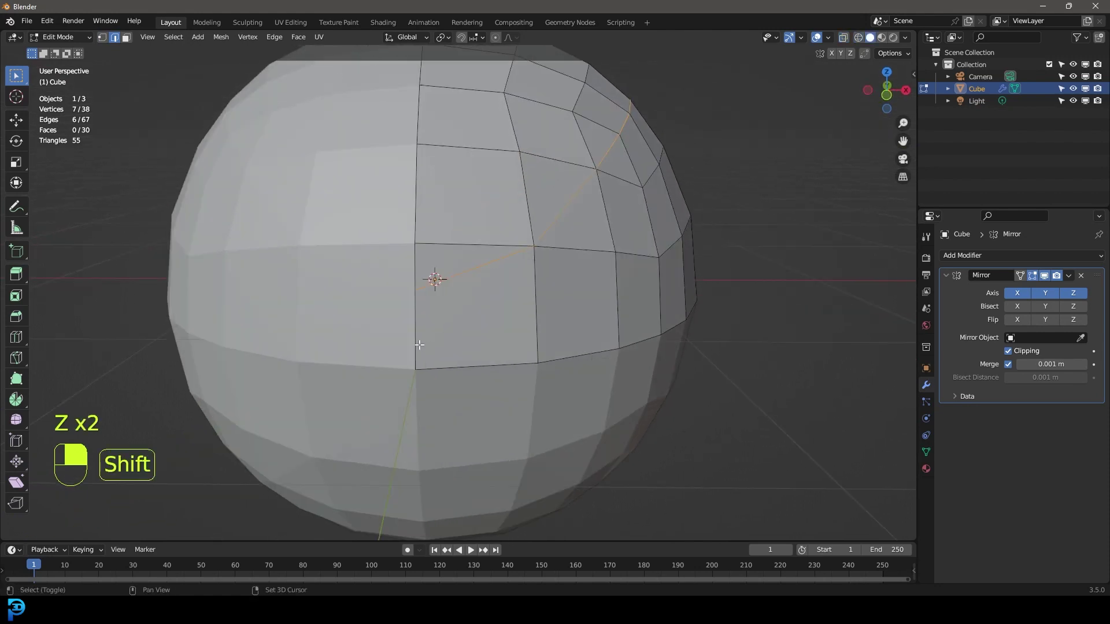
pyautogui.keyDown('alt'); pyautogui.keyDown('shift'); pyautogui.click(416, 333); pyautogui.keyUp('shift'); pyautogui.keyUp('alt')
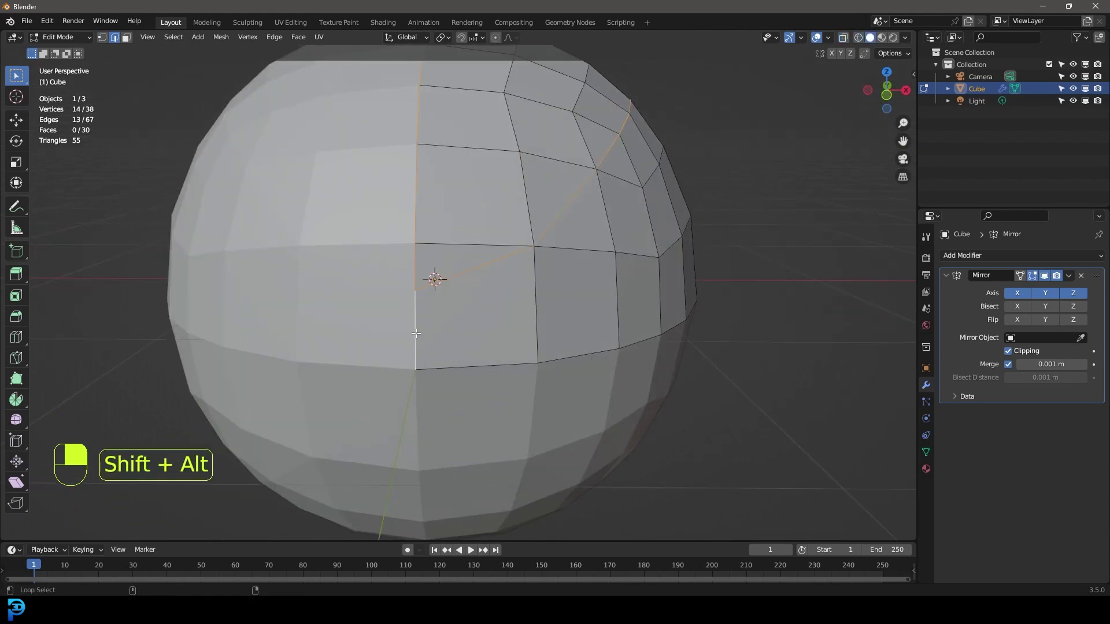
# Step: Add the horizontal edge loop along the mesh's lower boundary to the seam selection and check it in wireframe
pyautogui.keyDown('alt'); pyautogui.keyDown('shift'); pyautogui.click(460, 360); pyautogui.keyUp('shift'); pyautogui.keyUp('alt')
pyautogui.scroll(-3, 489, 323)
pyautogui.press('z')
pyautogui.click(391, 346)
pyautogui.moveTo(391, 346); pyautogui.dragTo(493, 319, button='middle')
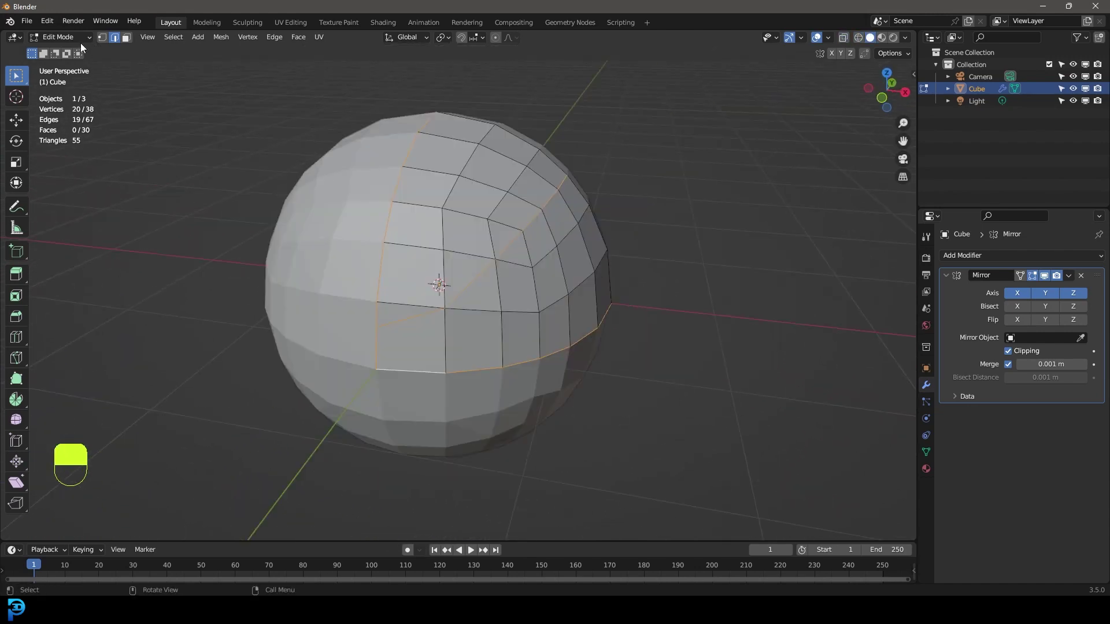
# Step: Switch to Object Mode and apply the Mirror modifier to the sphere
pyautogui.click(77, 39)
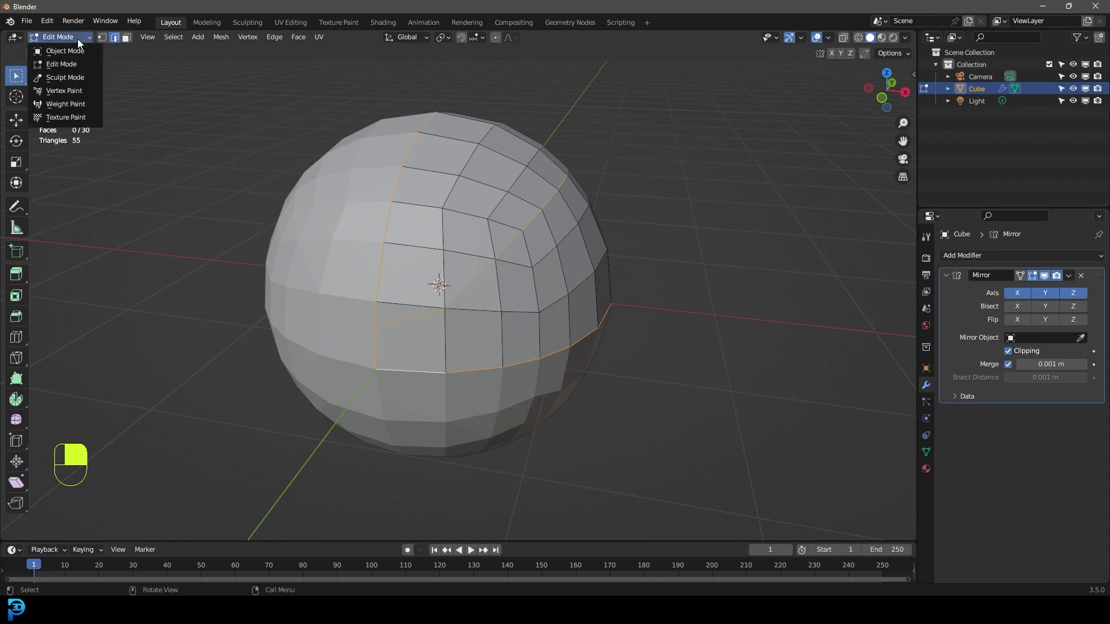
pyautogui.click(78, 50)
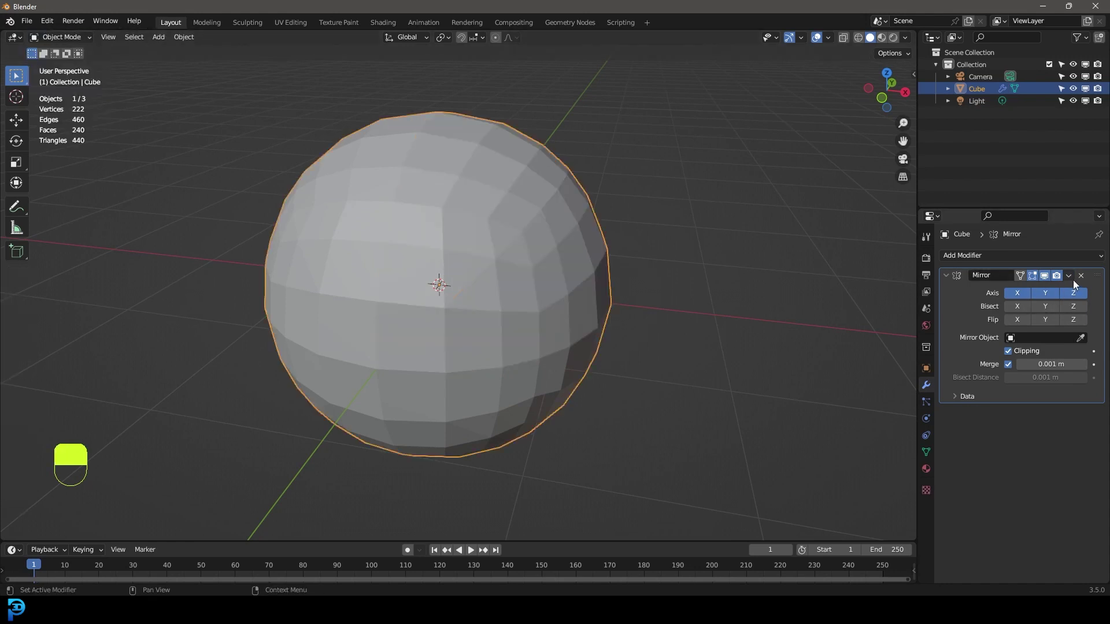
pyautogui.click(1073, 279)
pyautogui.click(1029, 287)
pyautogui.scroll(1, 540, 259)
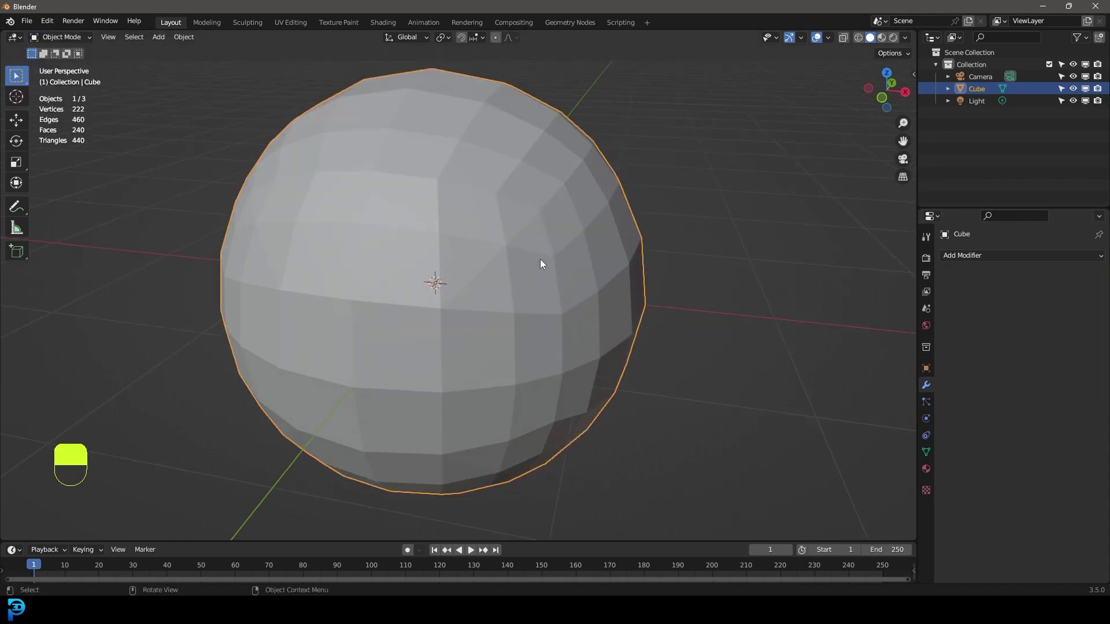
# Step: Return to Edit Mode and examine the selected seam edges around the whole sphere in wireframe and solid shading
pyautogui.press('Tab')
pyautogui.press('z')
pyautogui.scroll(-3, 463, 255)
pyautogui.moveTo(463, 255)
pyautogui.mouseDown(button='middle')
pyautogui.moveTo(581, 272)
pyautogui.moveTo(634, 227)
pyautogui.moveTo(664, 237)
pyautogui.moveTo(540, 245)
pyautogui.mouseUp(button='middle')
pyautogui.press('z')
pyautogui.click(628, 247)
pyautogui.moveTo(627, 247); pyautogui.dragTo(261, 261, button='middle')
pyautogui.scroll(2, 261, 261)
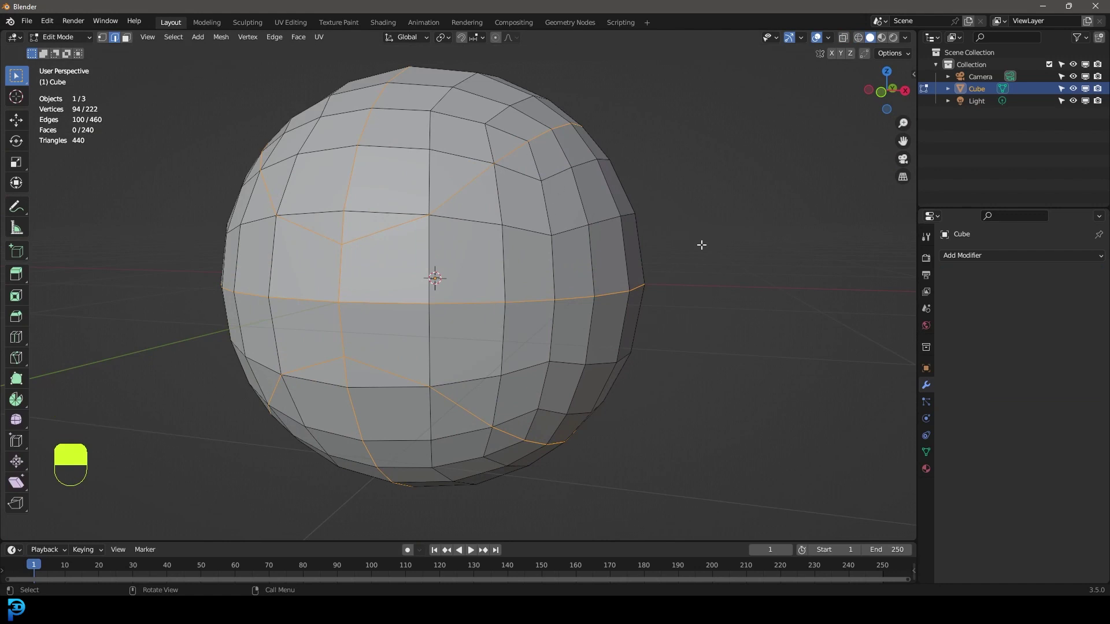
# Step: Bevel the selected seam edges with a width of about 0.016 m and 4 segments
pyautogui.scroll(2, 701, 246)
pyautogui.moveTo(701, 245); pyautogui.dragTo(629, 248, button='middle')
pyautogui.scroll(2, 535, 216)
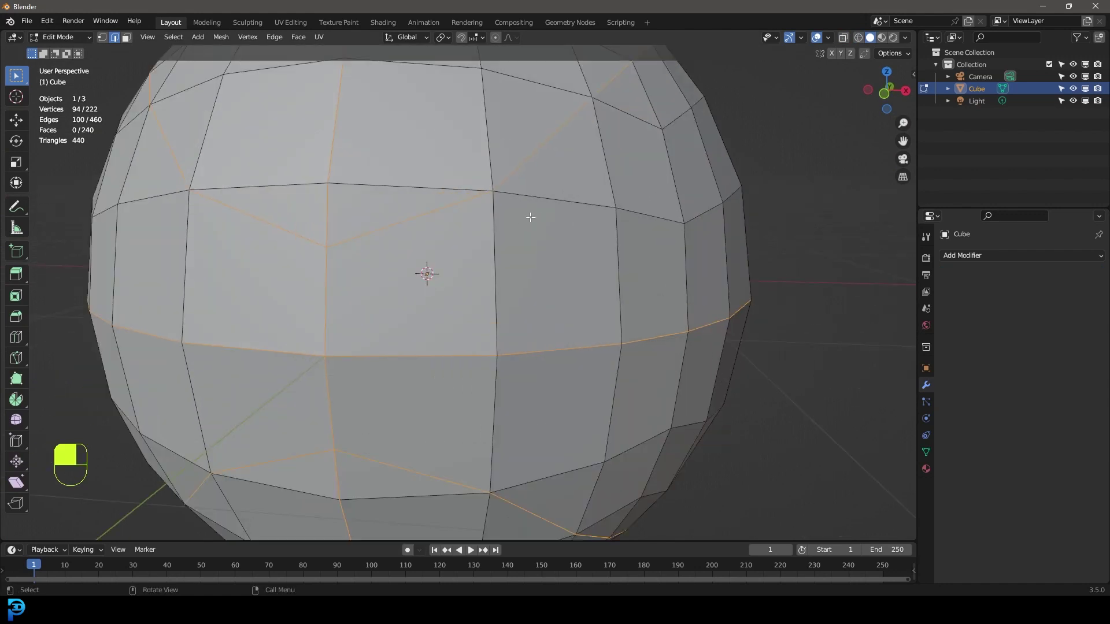
pyautogui.hotkey('ctrl', 'b')
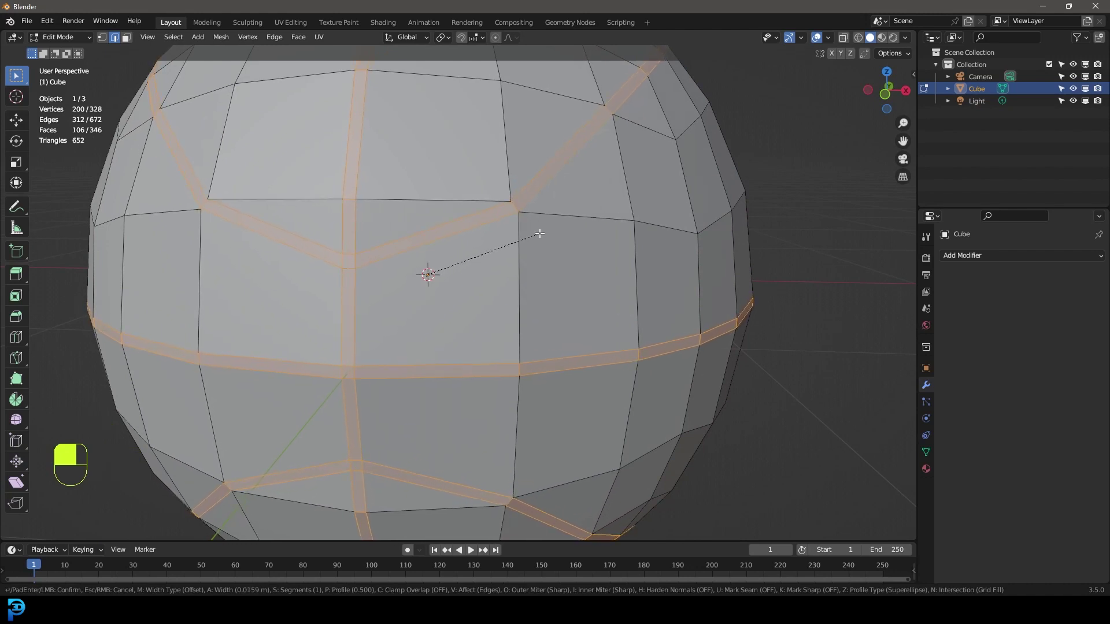
pyautogui.click(540, 233)
pyautogui.click(43, 531)
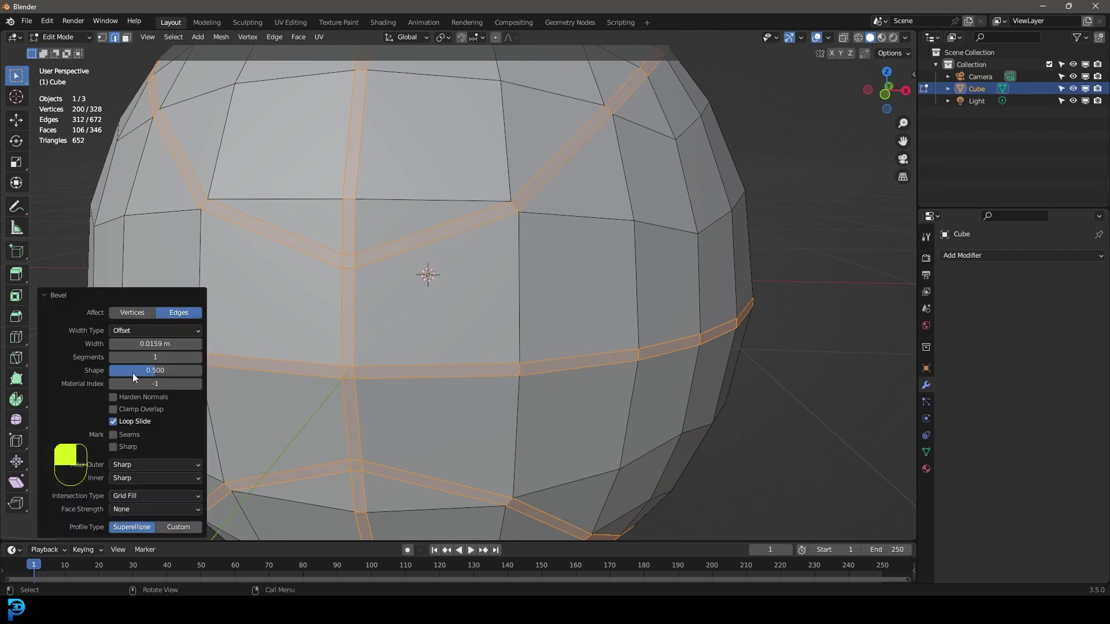
pyautogui.click(149, 358)
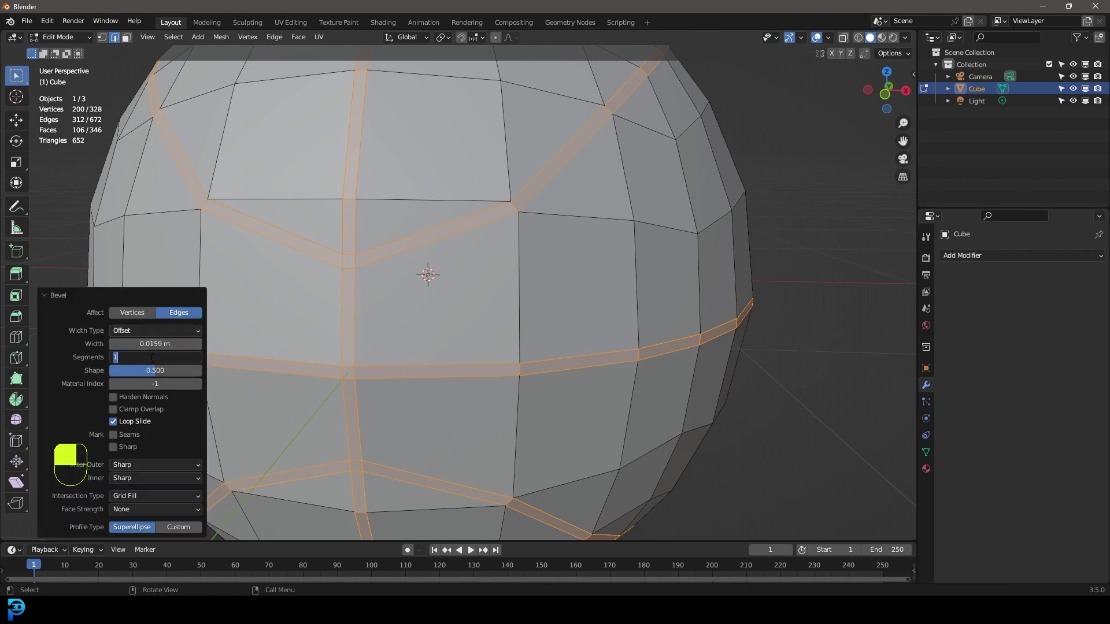
pyautogui.write('4')
pyautogui.press('Return')
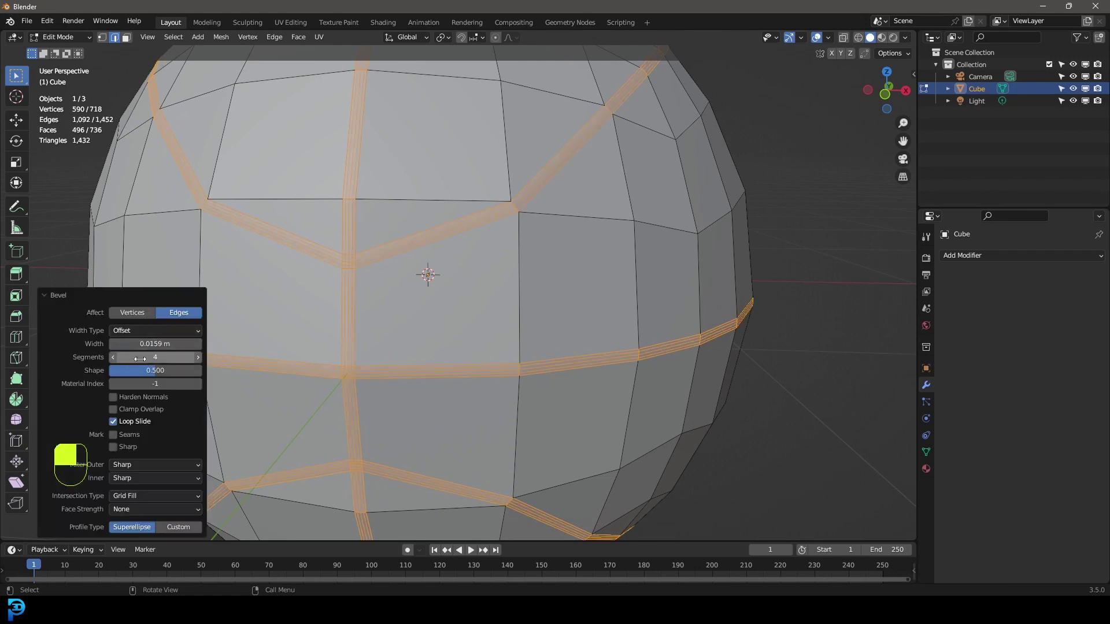
pyautogui.click(44, 297)
# Step: Shrink the selection by two steps to the seams' centre edge lines and check it in wireframe
pyautogui.scroll(6, 446, 283)
pyautogui.keyDown('shift'); pyautogui.moveTo(335, 208); pyautogui.dragTo(430, 247, button='middle'); pyautogui.keyUp('shift')
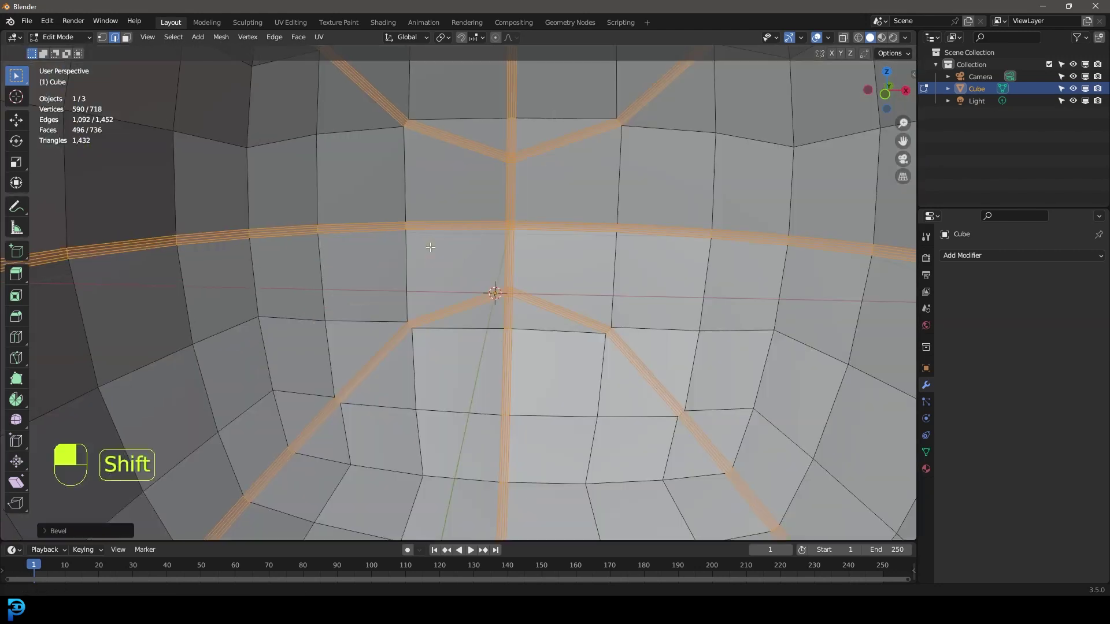
pyautogui.scroll(-3, 430, 248)
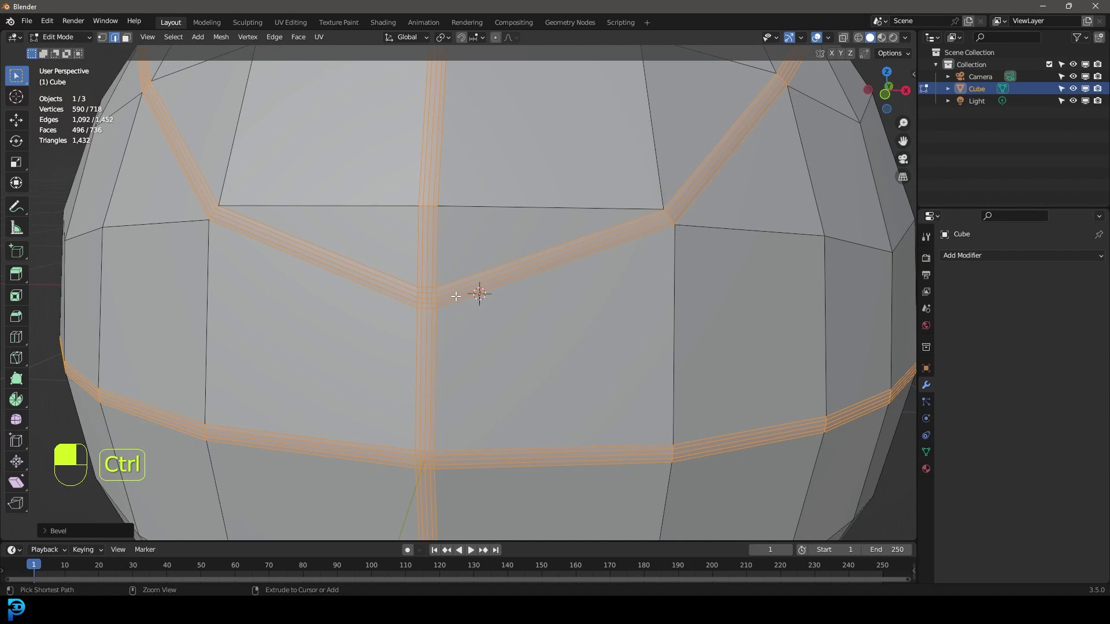
pyautogui.press('ctrl+KP_Subtract')
pyautogui.press('ctrl+KP_Subtract')
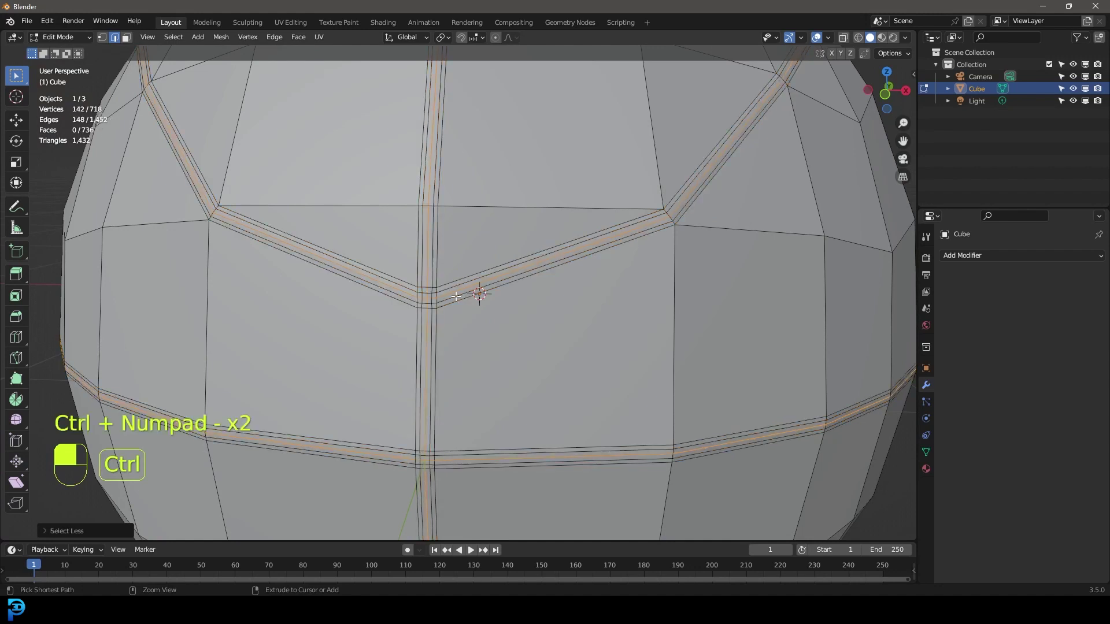
pyautogui.press('z')
pyautogui.click(412, 300)
pyautogui.moveTo(411, 301); pyautogui.dragTo(538, 307, button='middle')
pyautogui.scroll(-3, 590, 293)
pyautogui.scroll(2, 537, 307)
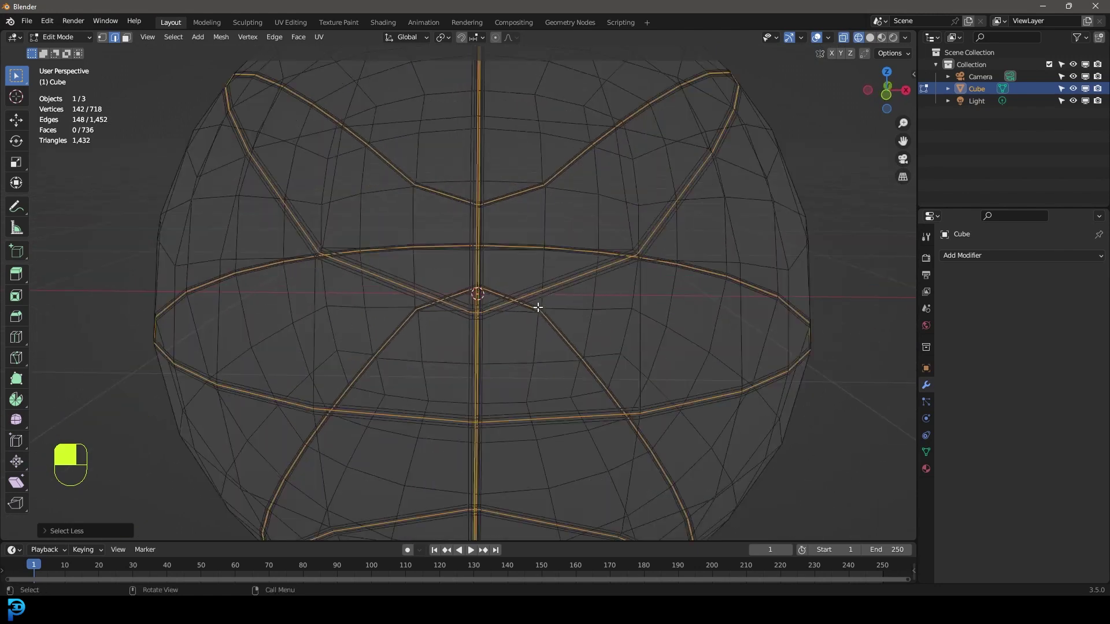
# Step: Sink the seam centre lines inward as grooves with Shrink/Fatten by about -0.035 m in solid shading
pyautogui.press('z')
pyautogui.click(627, 312)
pyautogui.scroll(5, 642, 330)
pyautogui.hotkey('alt', 's')
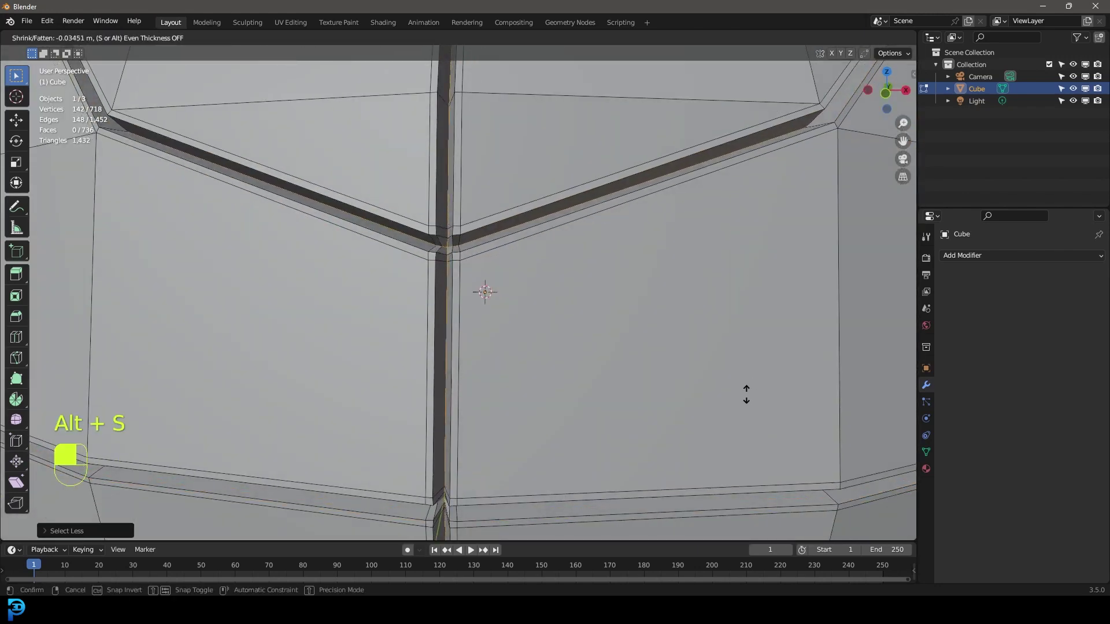
pyautogui.click(747, 394)
pyautogui.scroll(-6, 664, 345)
pyautogui.moveTo(665, 345); pyautogui.dragTo(588, 347, button='middle')
pyautogui.scroll(3, 581, 351)
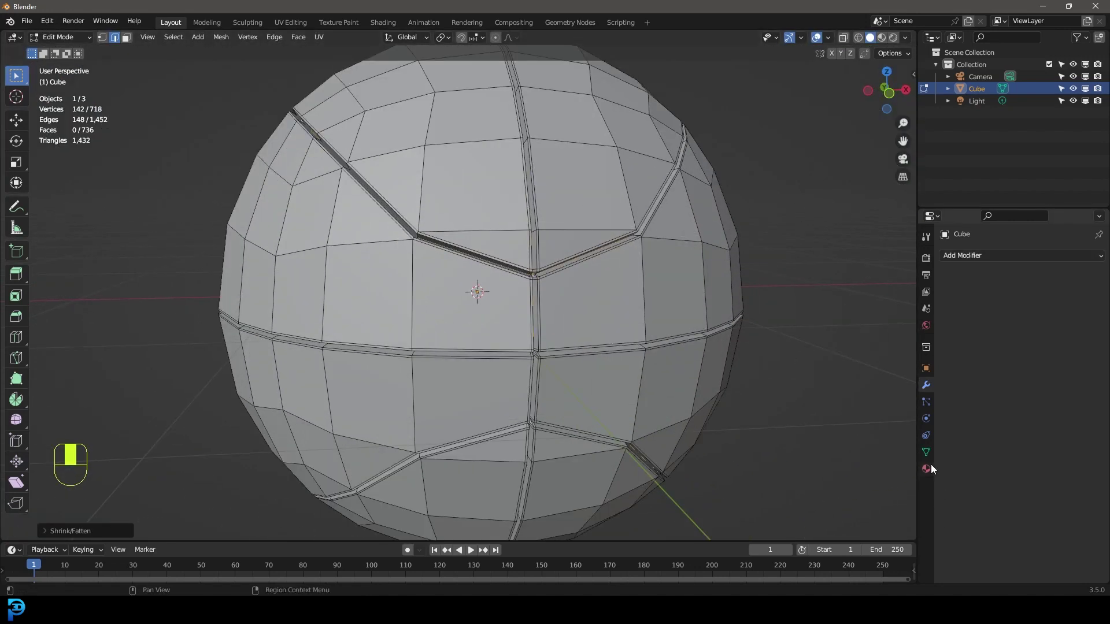
# Step: Rename the sphere's existing material to ball
pyautogui.click(927, 469)
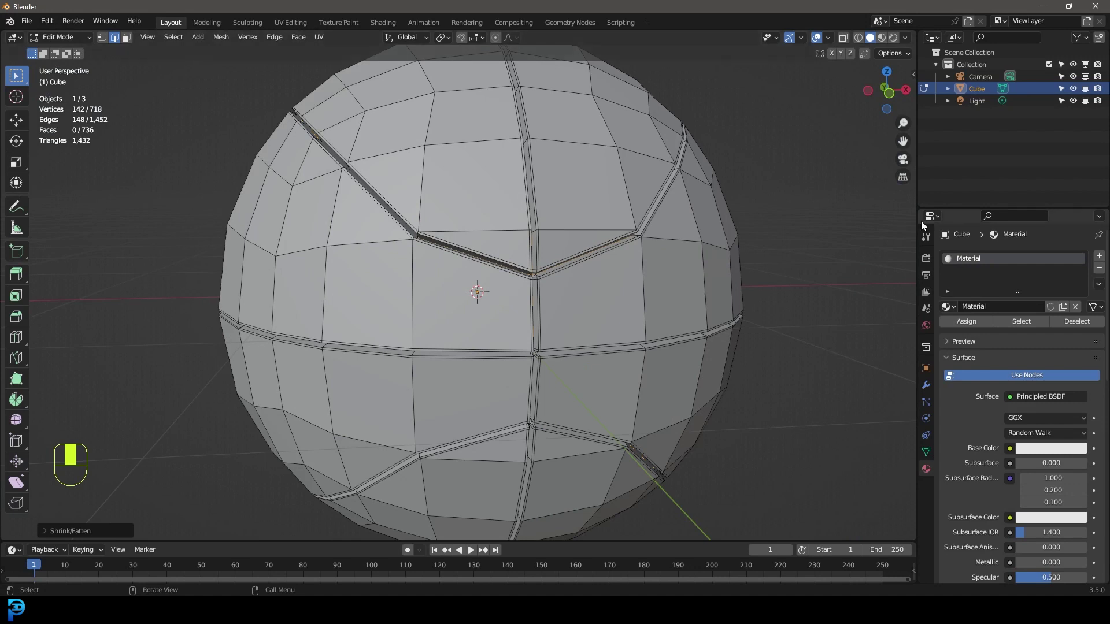
pyautogui.click(964, 307)
pyautogui.write('ball')
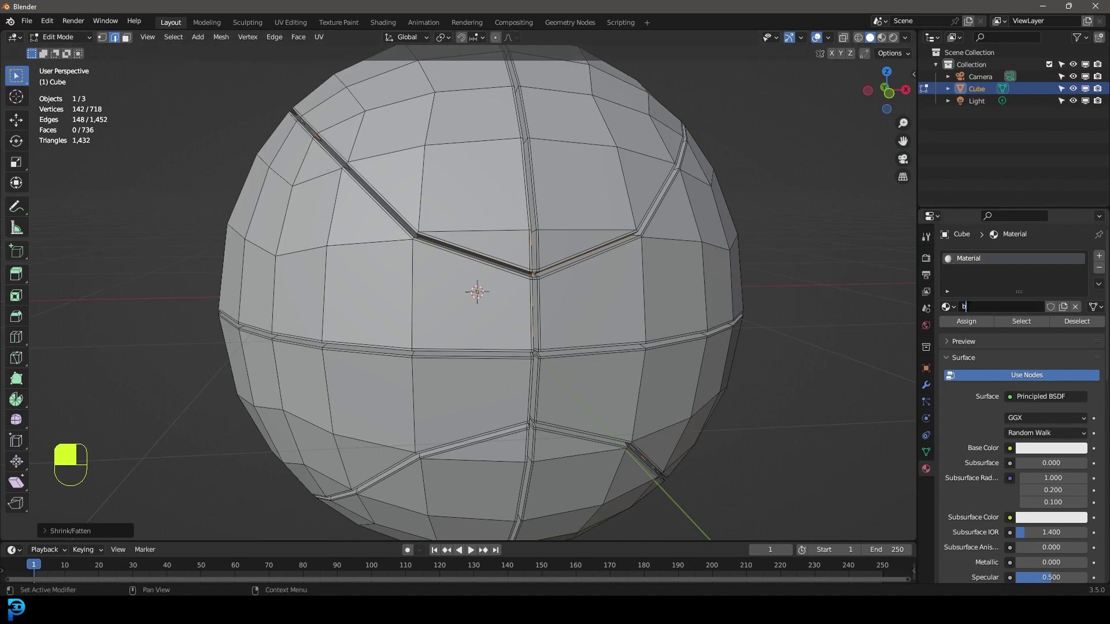
pyautogui.press('Return')
# Step: Set the ball material's viewport display color to orange and collapse its surface settings
pyautogui.scroll(-19, 992, 377)
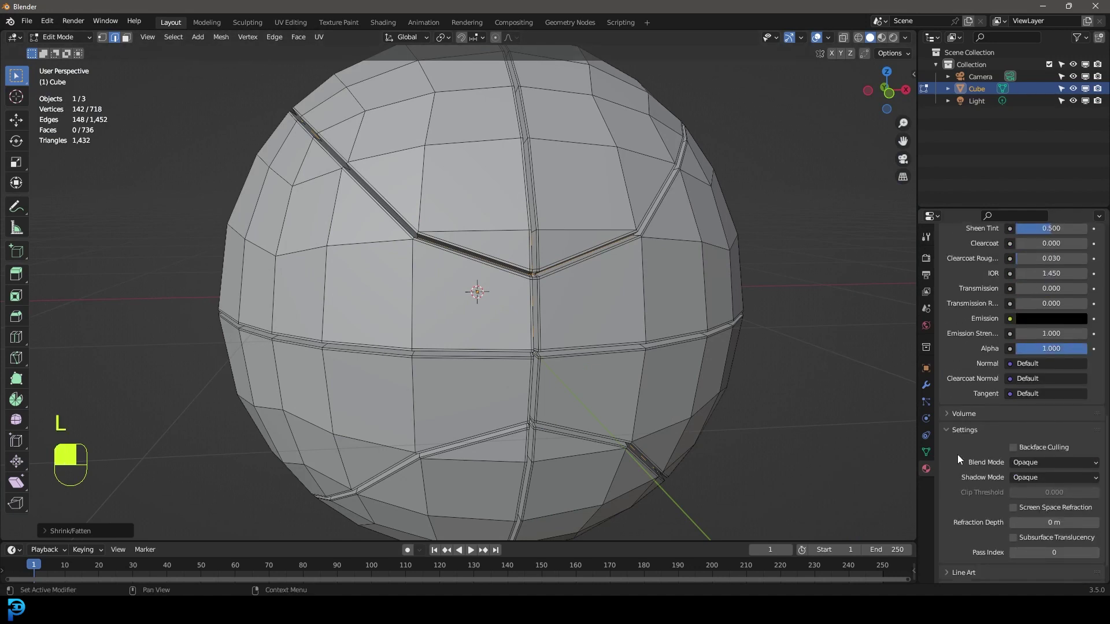
pyautogui.scroll(-2, 980, 521)
pyautogui.scroll(-3, 976, 559)
pyautogui.click(1035, 529)
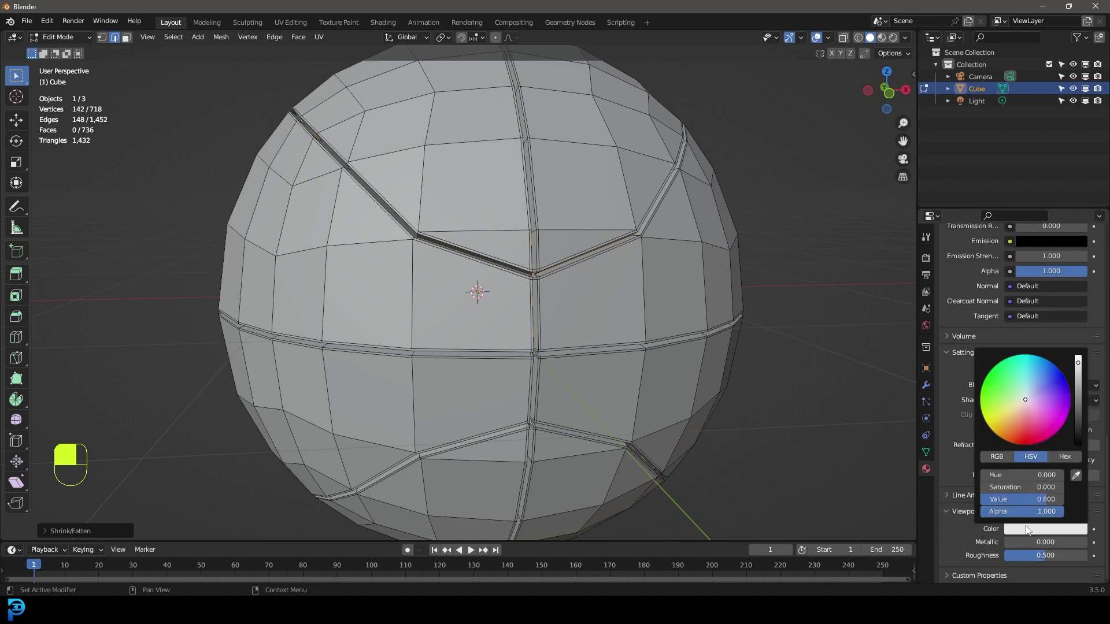
pyautogui.click(1020, 432)
pyautogui.scroll(18, 1025, 377)
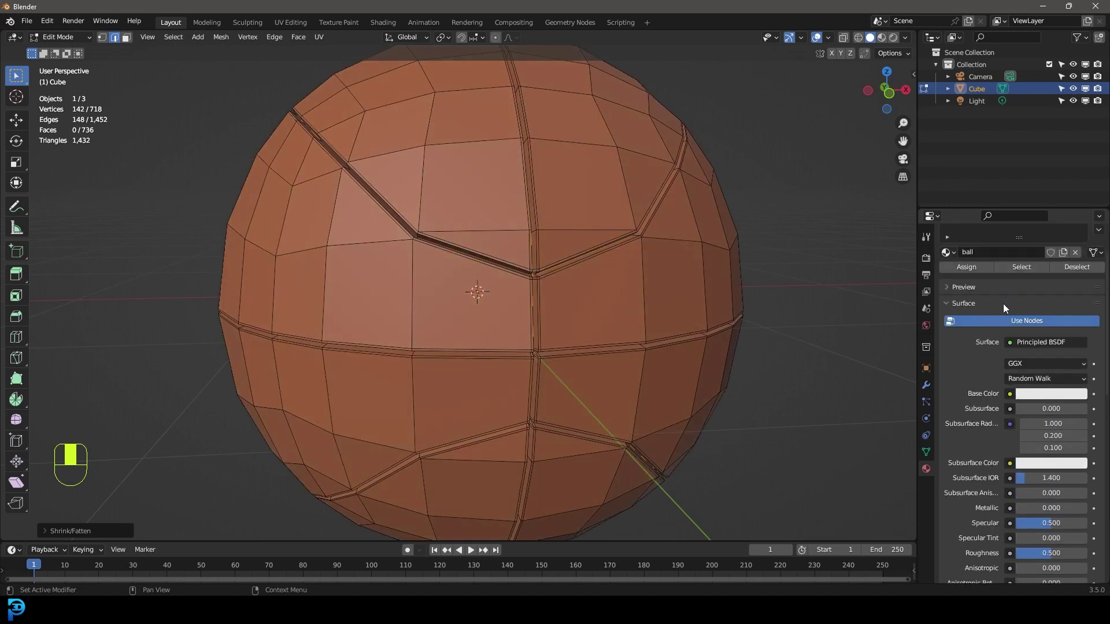
pyautogui.moveTo(960, 309); pyautogui.dragTo(962, 326)
pyautogui.scroll(2, 1026, 253)
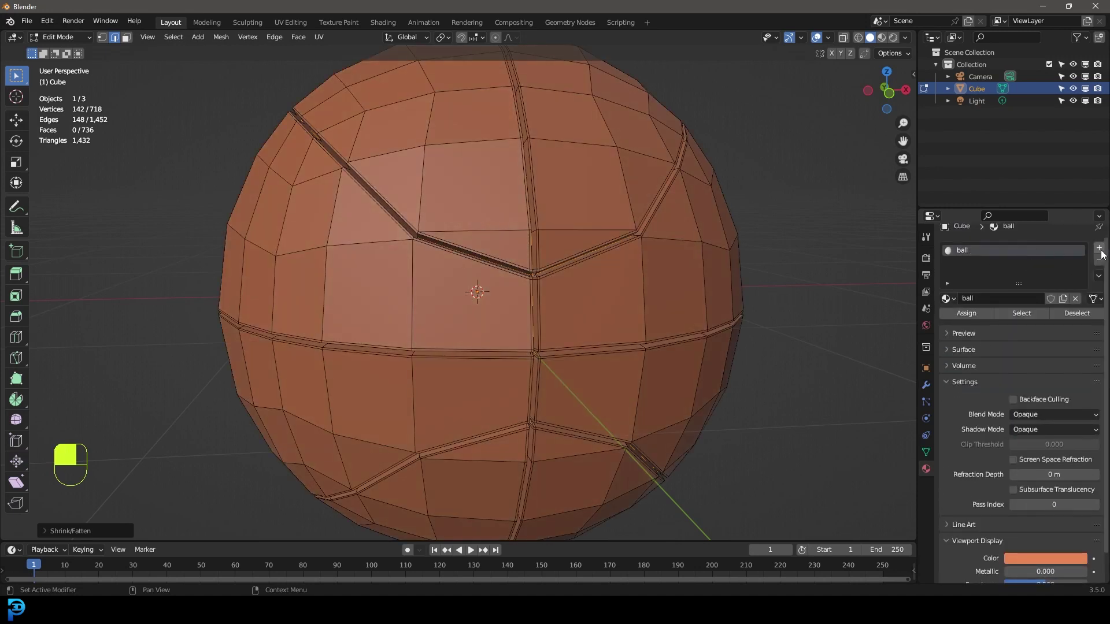
# Step: Add a second material slot with a new material named trim
pyautogui.click(1099, 255)
pyautogui.click(1010, 330)
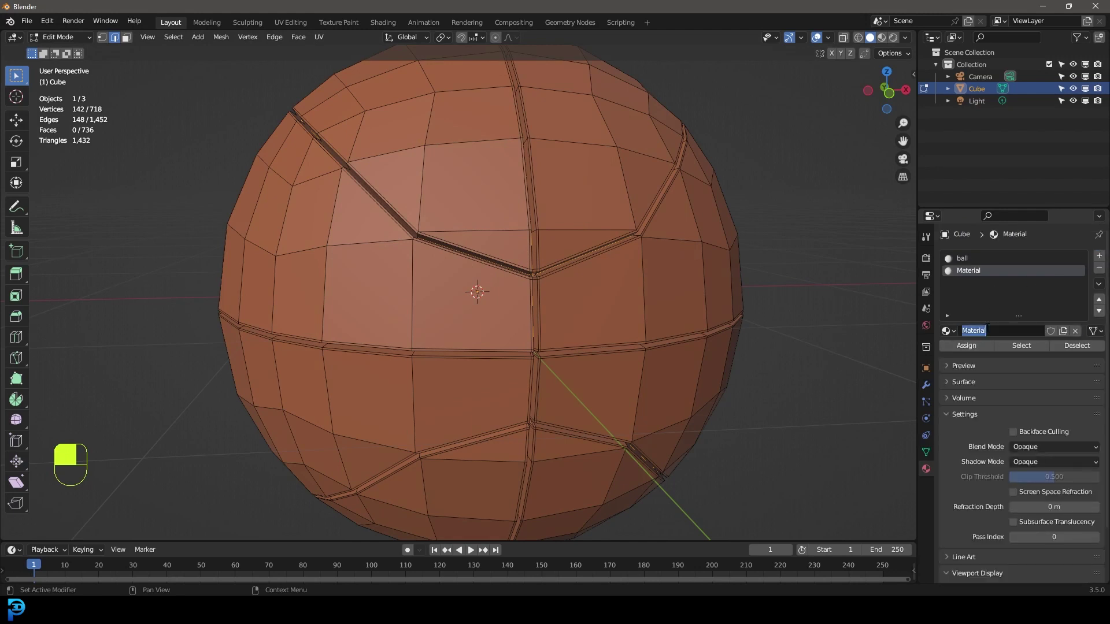
pyautogui.write('trim')
pyautogui.press('Return')
# Step: Undo the last two actions, then grow the seam selection by one step and assign the trim material to it
pyautogui.hotkey('ctrl', 'z')
pyautogui.hotkey('ctrl', 'z')
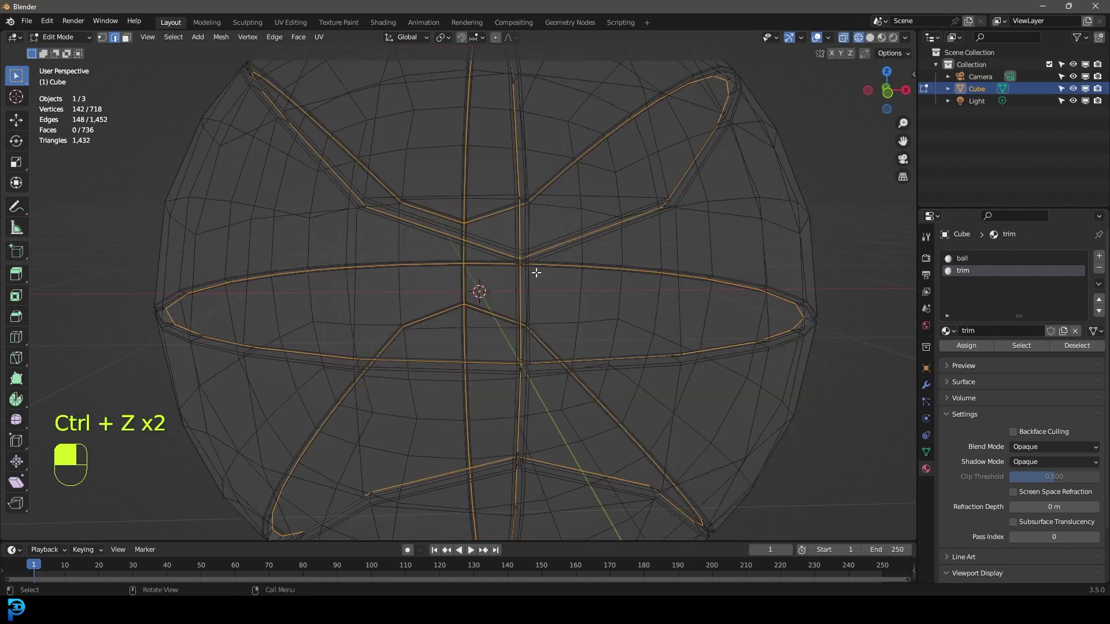
pyautogui.press('ctrl+KP_Add')
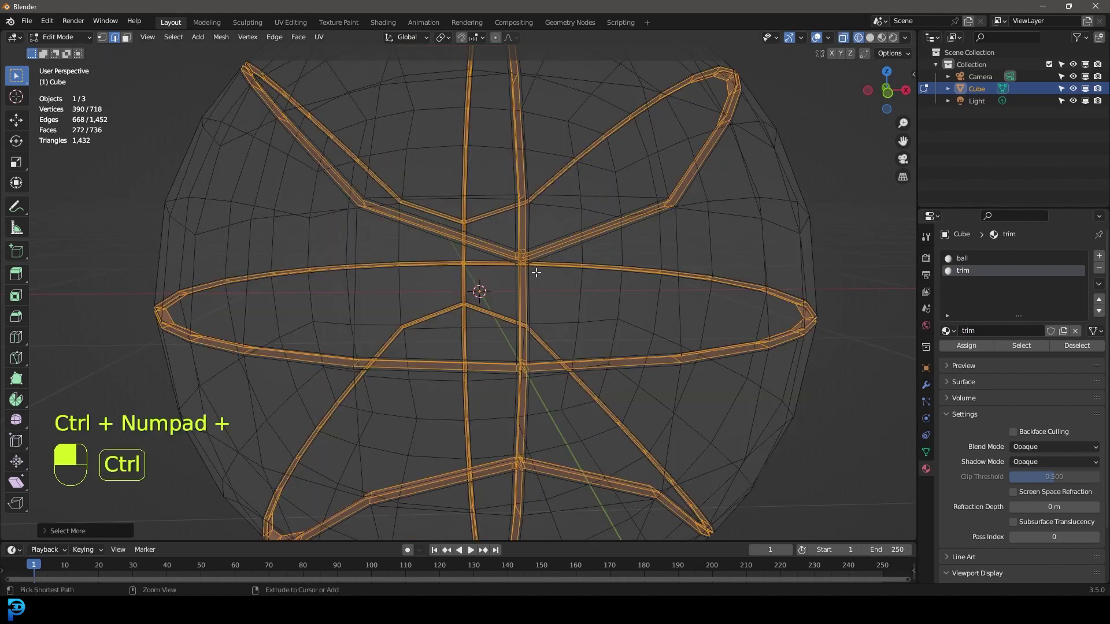
pyautogui.press('z')
pyautogui.click(627, 267)
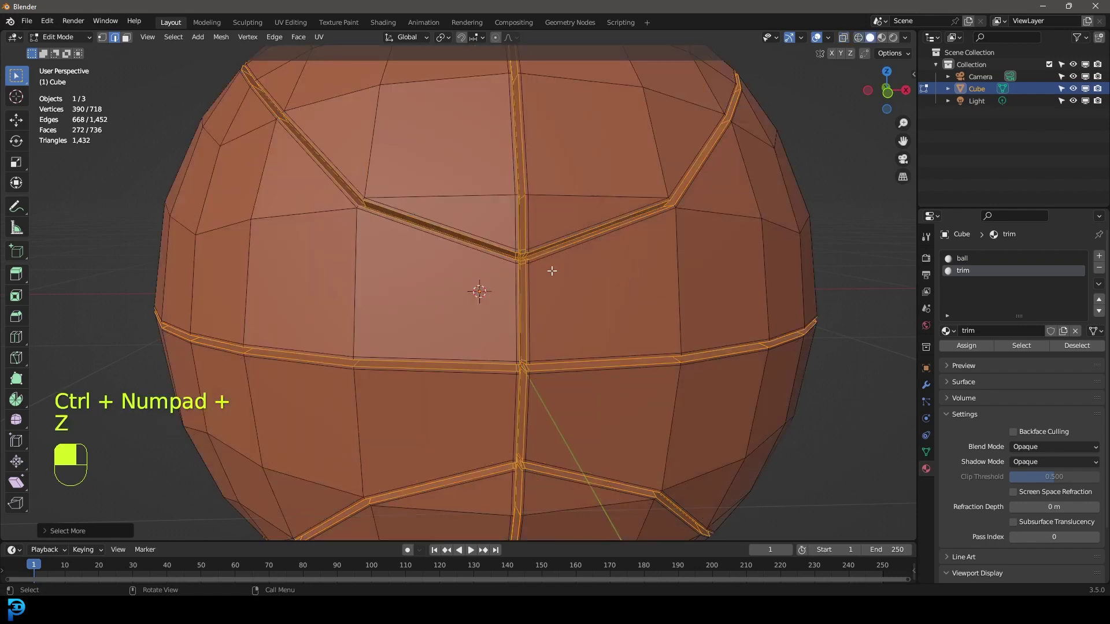
pyautogui.click(965, 345)
# Step: Darken the trim material's viewport display color to near black and return to Object Mode
pyautogui.scroll(-3, 1017, 376)
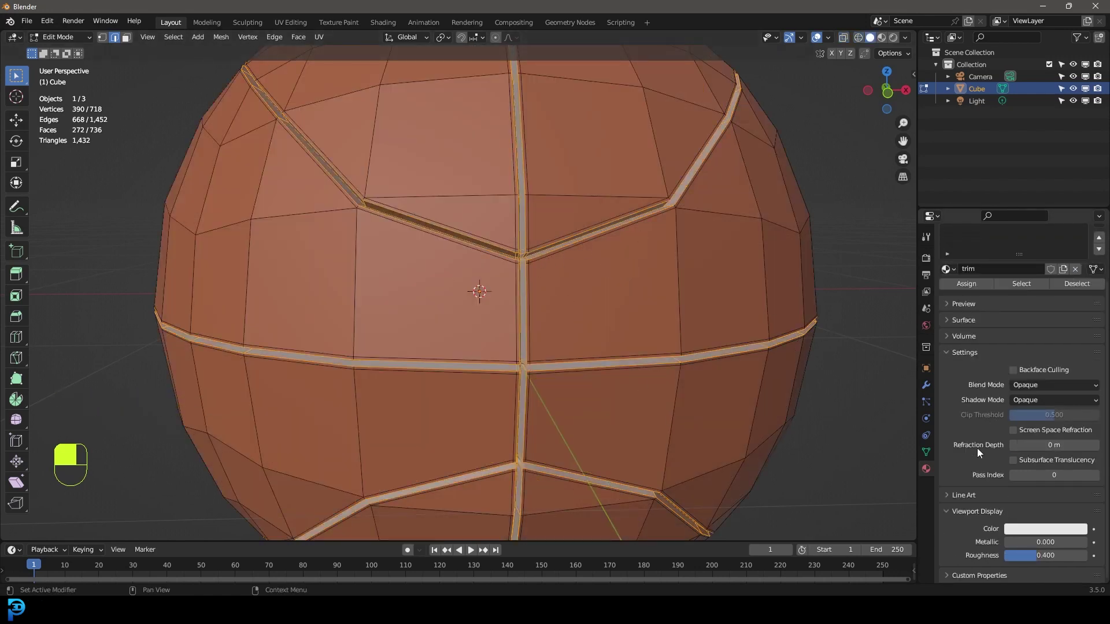
pyautogui.click(1026, 532)
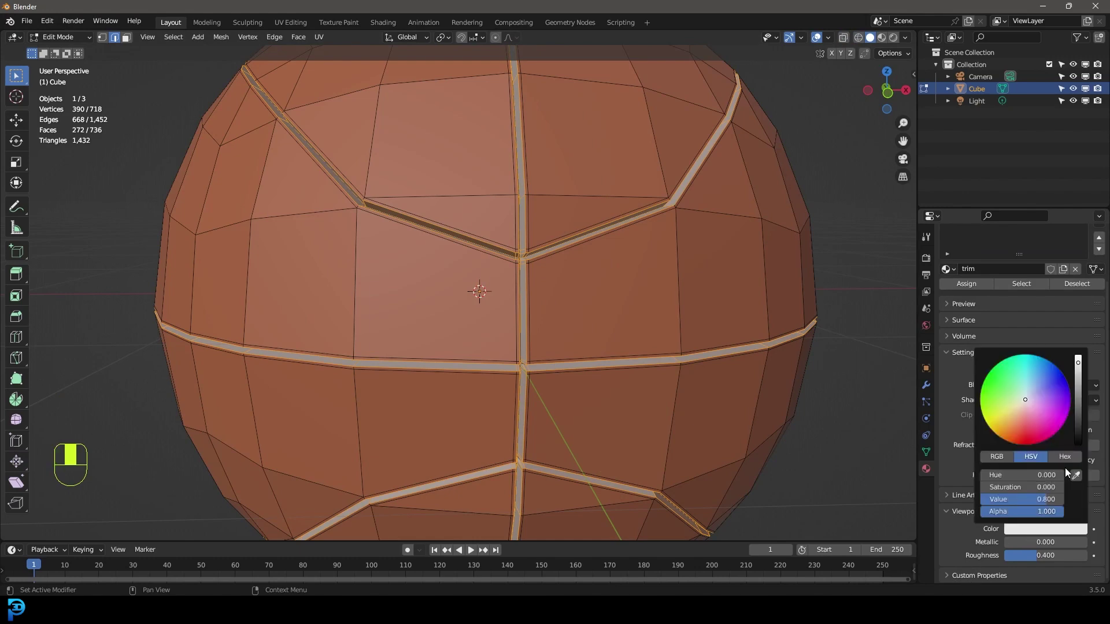
pyautogui.moveTo(1080, 421); pyautogui.dragTo(1080, 443)
pyautogui.moveTo(480, 300)
pyautogui.mouseDown(button='middle')
pyautogui.moveTo(423, 291)
pyautogui.moveTo(468, 307)
pyautogui.moveTo(466, 296)
pyautogui.mouseUp(button='middle')
pyautogui.scroll(-4, 424, 292)
pyautogui.scroll(3, 512, 284)
pyautogui.press('Tab')
pyautogui.scroll(-2, 520, 306)
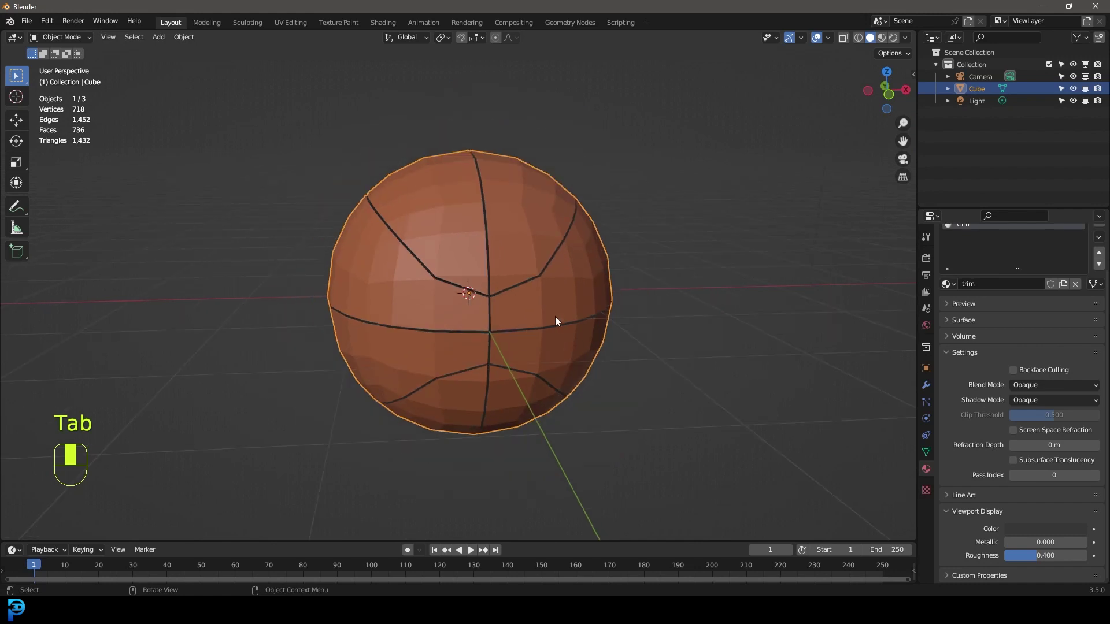
# Step: Add a Subdivision Surface modifier to the ball and apply it
pyautogui.click(927, 384)
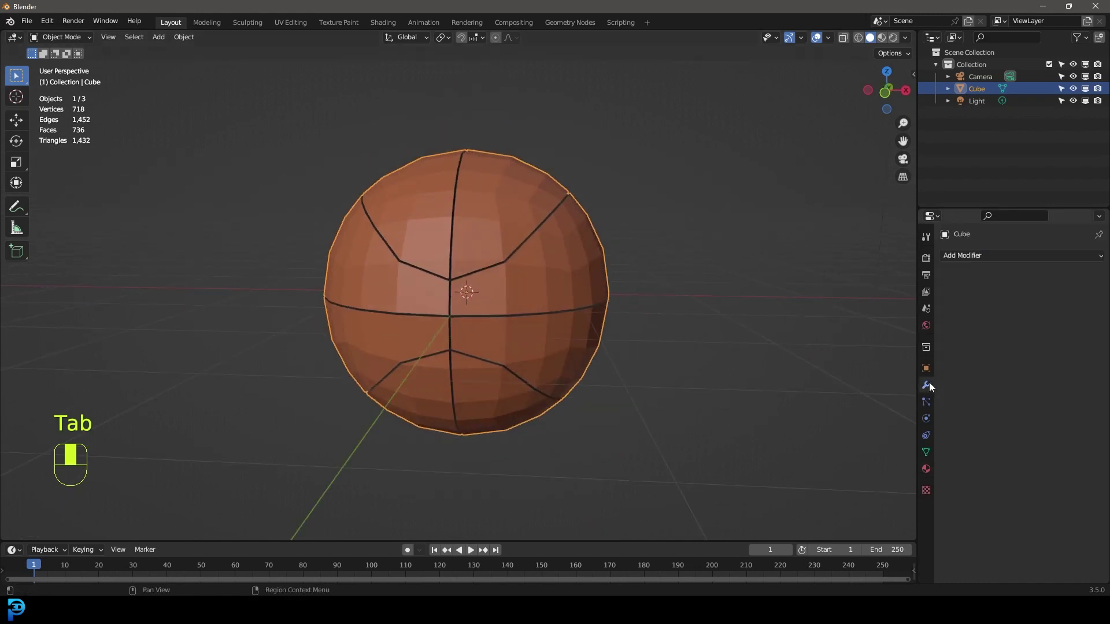
pyautogui.click(980, 257)
pyautogui.click(900, 476)
pyautogui.moveTo(490, 260); pyautogui.dragTo(514, 258, button='middle')
pyautogui.scroll(2, 513, 258)
pyautogui.click(1069, 277)
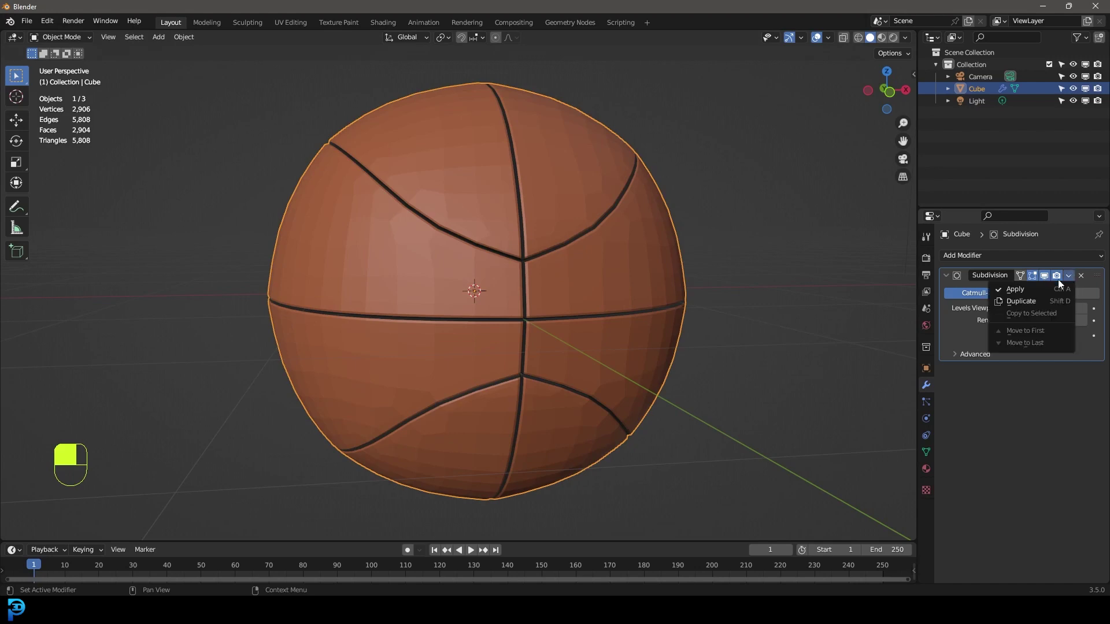
pyautogui.click(1038, 291)
# Step: Select the whole mesh in Edit Mode and round it with To Sphere at a factor of 1
pyautogui.press('Tab')
pyautogui.moveTo(614, 268); pyautogui.dragTo(657, 292, button='middle')
pyautogui.press('a')
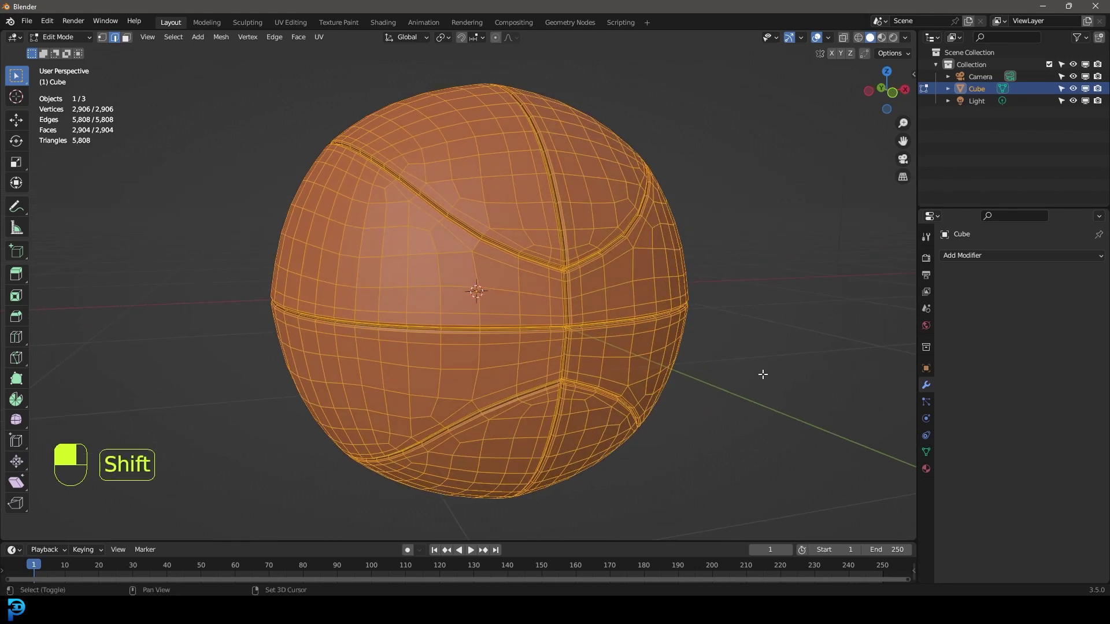
pyautogui.hotkey('shift', 'alt', 's')
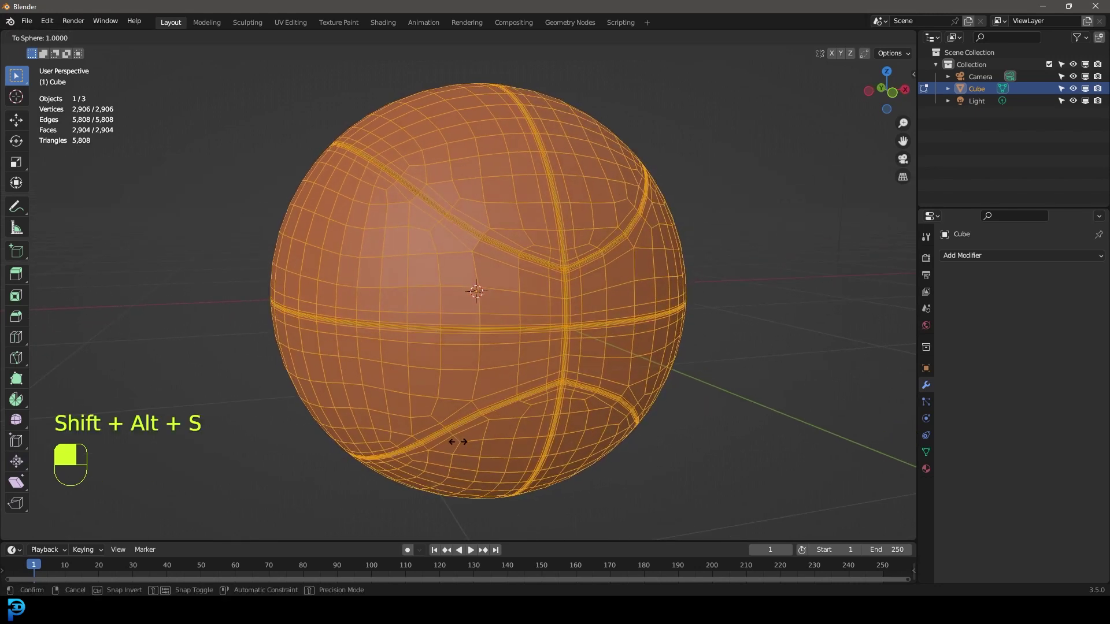
pyautogui.click(460, 441)
pyautogui.moveTo(599, 294); pyautogui.dragTo(586, 289, button='middle')
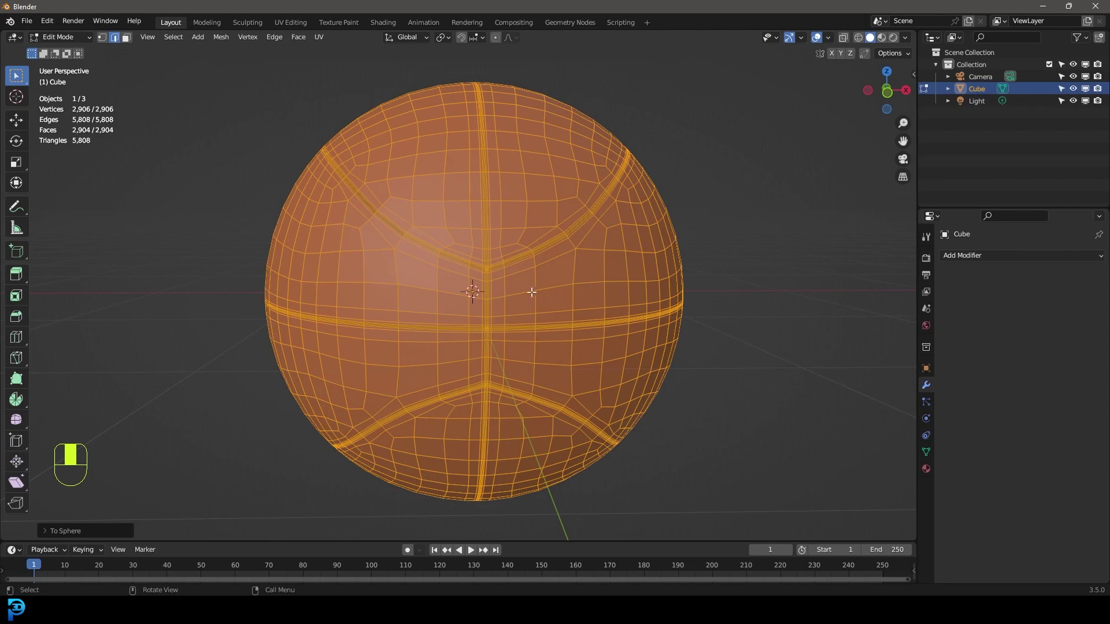
# Step: Inspect the seams of the rounded ball up close in Object Mode and Edit Mode
pyautogui.press('Tab')
pyautogui.scroll(3, 550, 252)
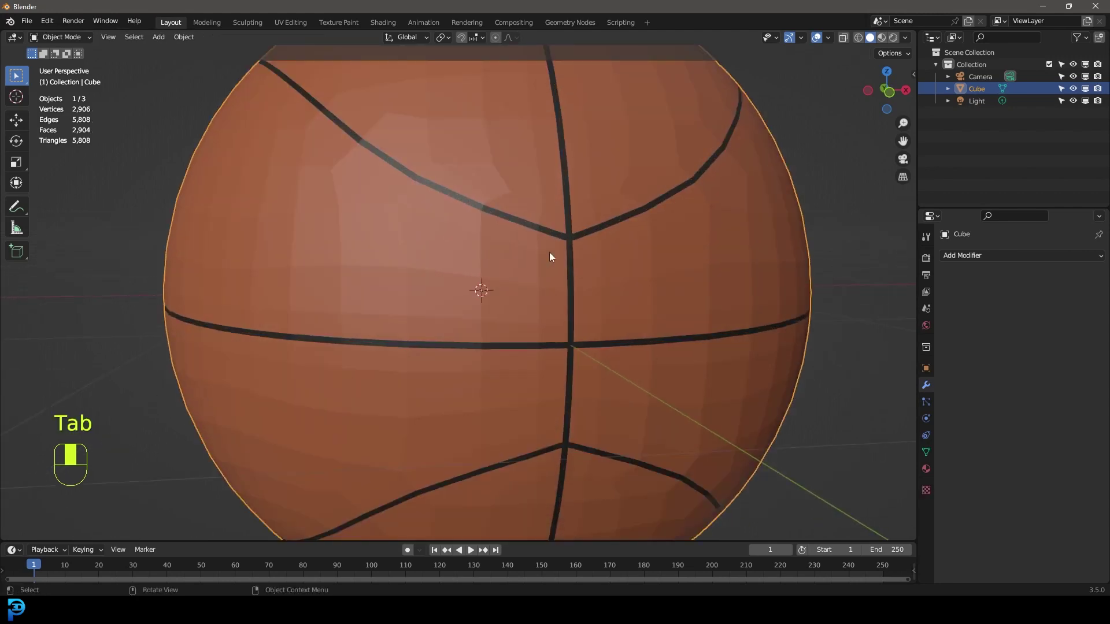
pyautogui.press('Tab')
pyautogui.scroll(4, 552, 238)
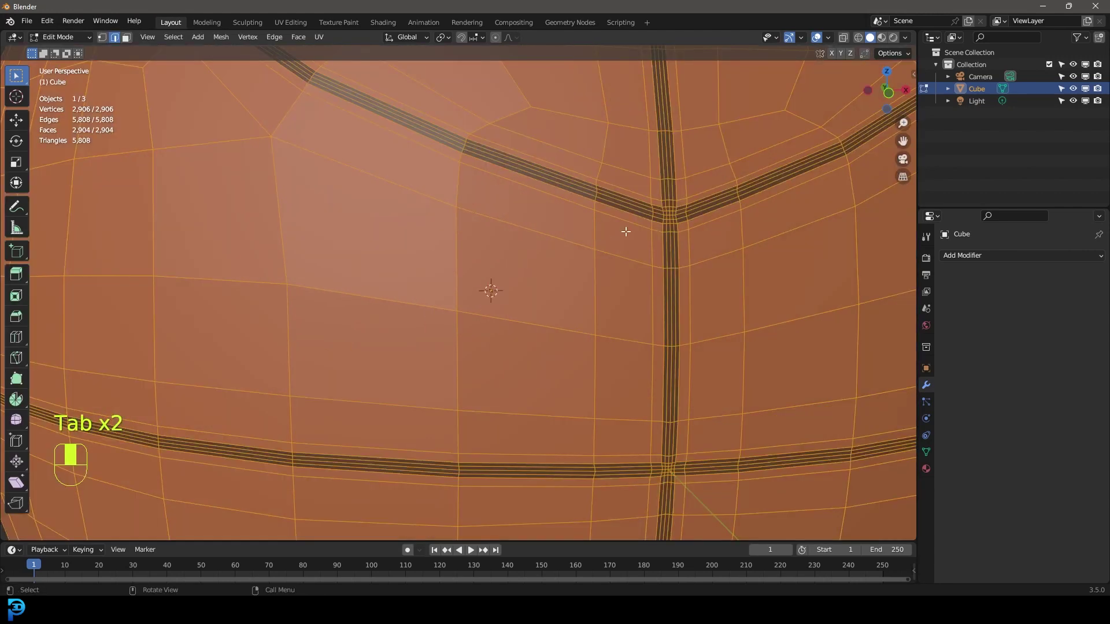
# Step: Clear the selection and select the centre edge loops of the vertical seam and the upper curved seam
pyautogui.moveTo(431, 247); pyautogui.dragTo(463, 354, button='middle')
pyautogui.hotkey('alt', 'a')
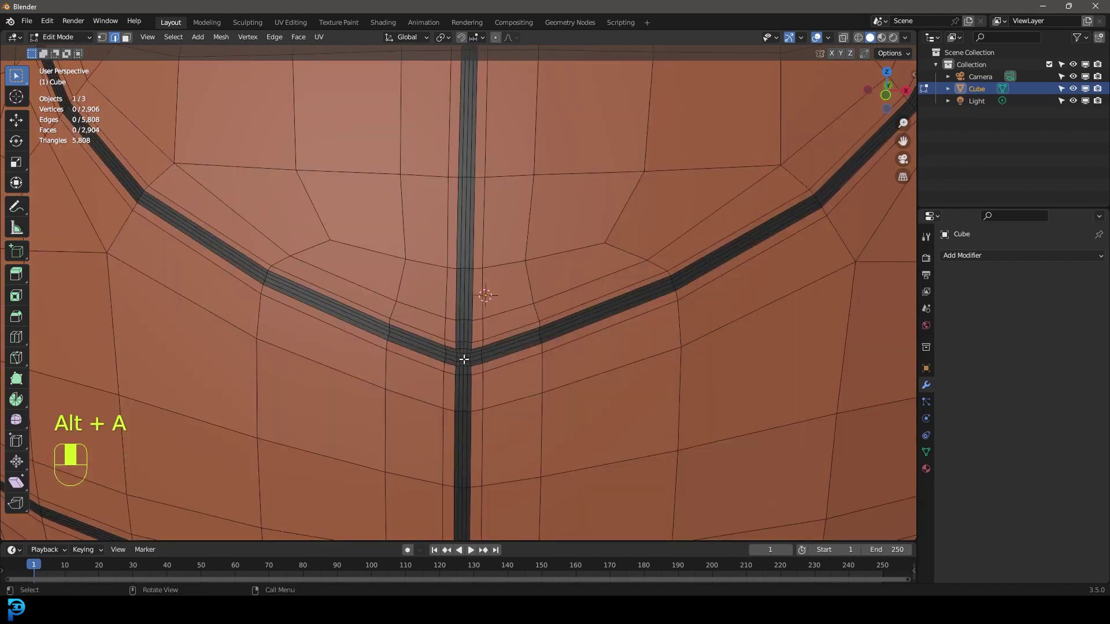
pyautogui.keyDown('alt'); pyautogui.keyDown('shift'); pyautogui.click(465, 304); pyautogui.keyUp('shift'); pyautogui.keyUp('alt')
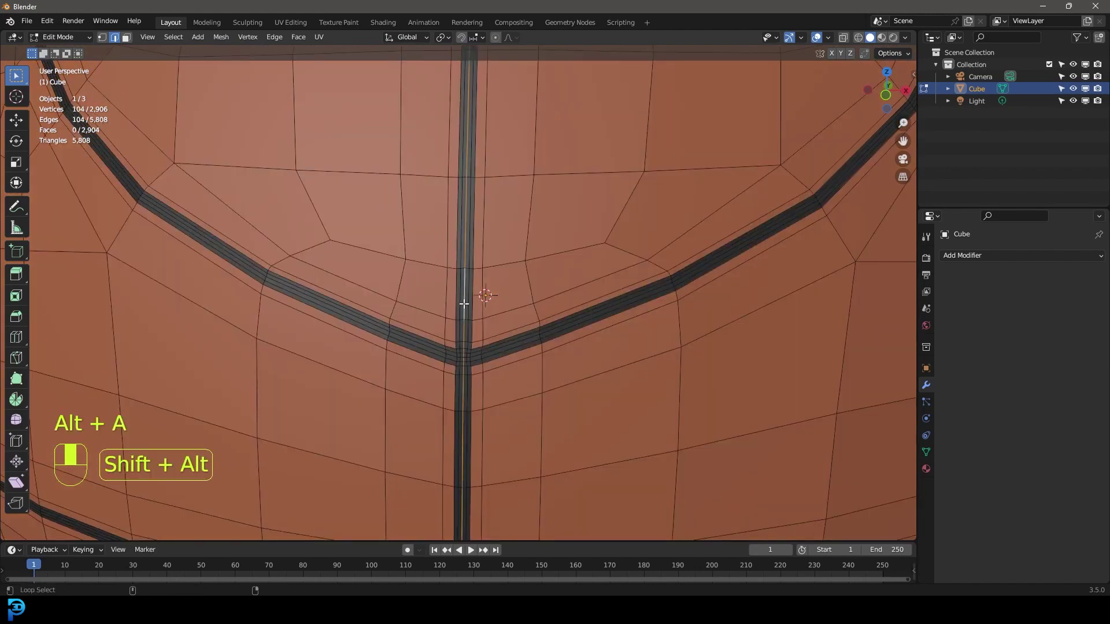
pyautogui.keyDown('alt'); pyautogui.keyDown('shift'); pyautogui.click(488, 352); pyautogui.keyUp('shift'); pyautogui.keyUp('alt')
pyautogui.scroll(-5, 563, 329)
pyautogui.scroll(4, 459, 355)
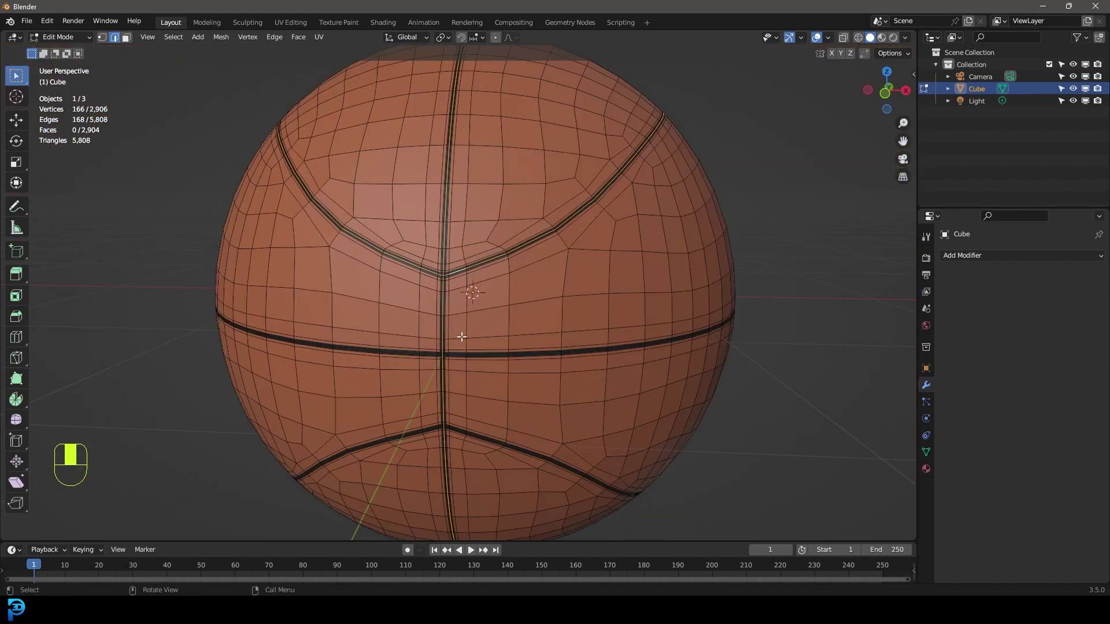
# Step: Add the centre edge loops of the horizontal seam and the lower curved seam to the selection
pyautogui.scroll(4, 459, 355)
pyautogui.keyDown('alt'); pyautogui.keyDown('shift'); pyautogui.click(439, 270); pyautogui.keyUp('shift'); pyautogui.keyUp('alt')
pyautogui.scroll(-5, 438, 300)
pyautogui.scroll(3, 434, 315)
pyautogui.scroll(2, 452, 343)
pyautogui.moveTo(460, 367); pyautogui.dragTo(457, 355, button='middle')
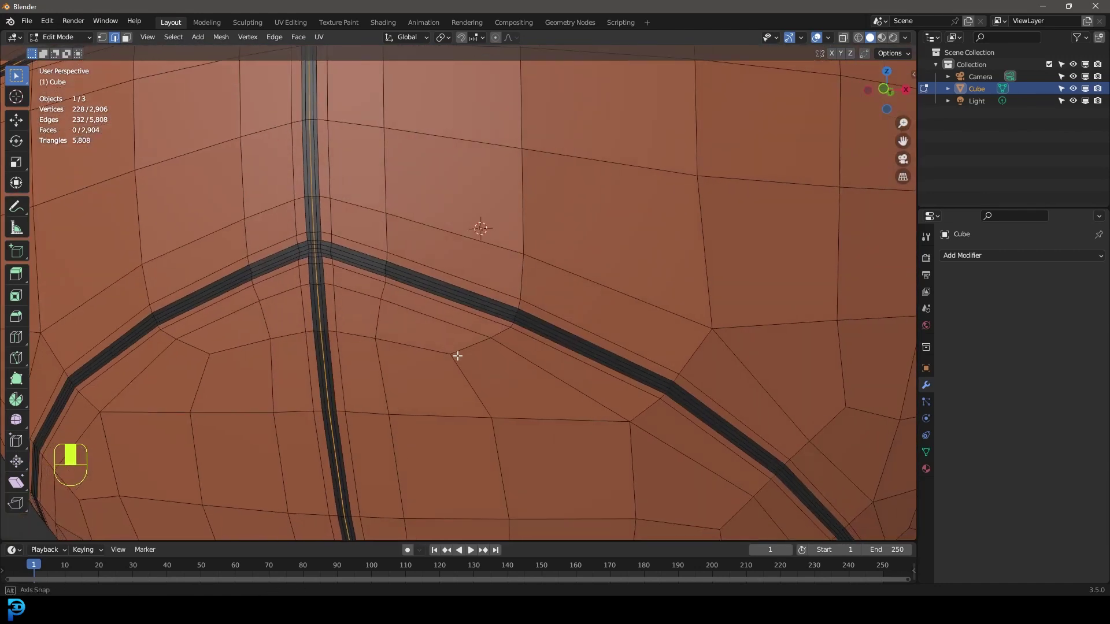
pyautogui.keyDown('alt'); pyautogui.keyDown('shift'); pyautogui.click(466, 298); pyautogui.keyUp('shift'); pyautogui.keyUp('alt')
pyautogui.scroll(-5, 467, 300)
# Step: Enable proportional editing and push the selected seam loops about 0.029 m inward with Shrink/Fatten to form grooves
pyautogui.press('z')
pyautogui.click(425, 303)
pyautogui.scroll(-1, 491, 274)
pyautogui.moveTo(499, 270)
pyautogui.mouseDown(button='middle')
pyautogui.moveTo(471, 300)
pyautogui.moveTo(516, 293)
pyautogui.moveTo(523, 275)
pyautogui.moveTo(555, 292)
pyautogui.mouseUp(button='middle')
pyautogui.scroll(2, 518, 292)
pyautogui.press('z')
pyautogui.click(590, 291)
pyautogui.scroll(2, 524, 260)
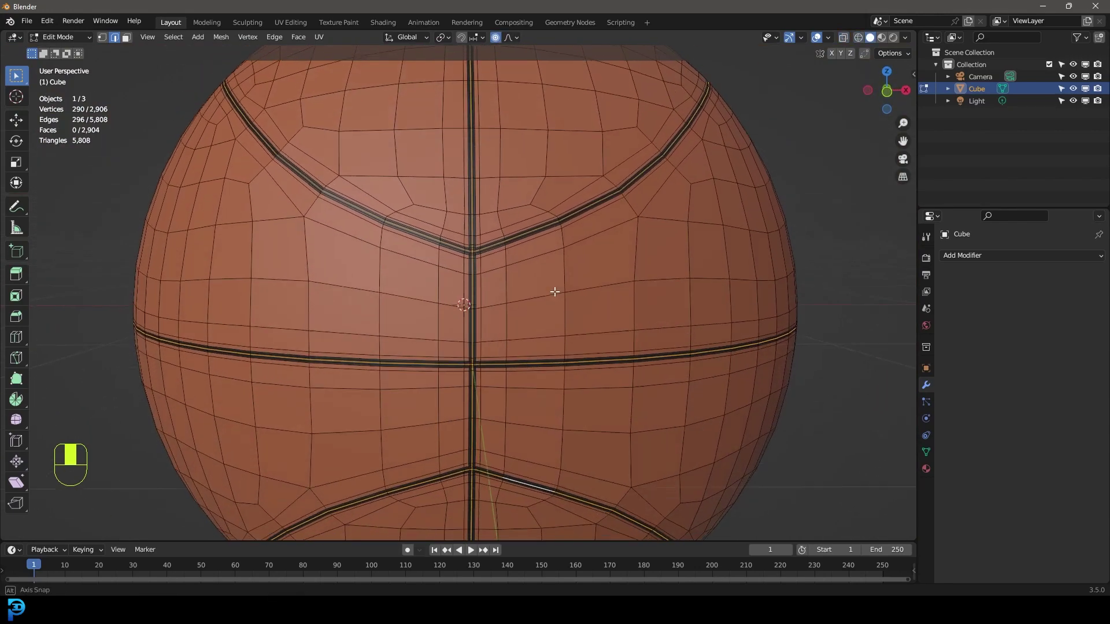
pyautogui.scroll(1, 555, 292)
pyautogui.hotkey('alt', 's')
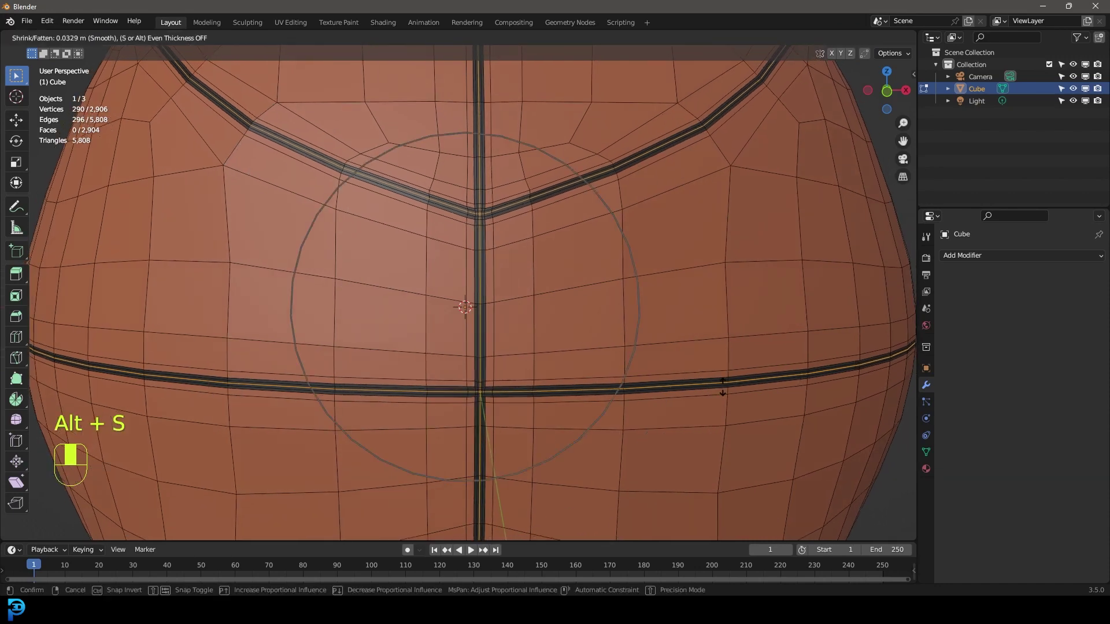
pyautogui.scroll(4, 724, 397)
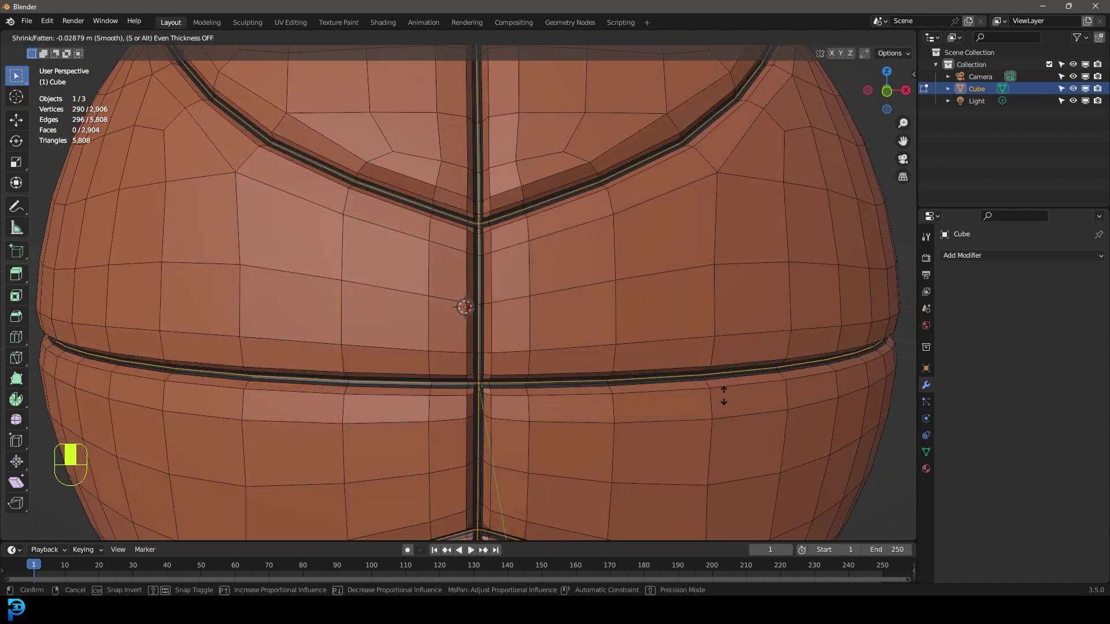
pyautogui.click(724, 397)
# Step: Return to Object Mode, apply Shade Smooth to the ball and check the grooved seams from several sides
pyautogui.scroll(-7, 636, 361)
pyautogui.moveTo(501, 310); pyautogui.dragTo(505, 281, button='middle')
pyautogui.press('Tab')
pyautogui.rightClick(498, 211)
pyautogui.click(451, 209)
pyautogui.moveTo(546, 340)
pyautogui.mouseDown(button='middle')
pyautogui.moveTo(470, 339)
pyautogui.moveTo(525, 344)
pyautogui.mouseUp(button='middle')
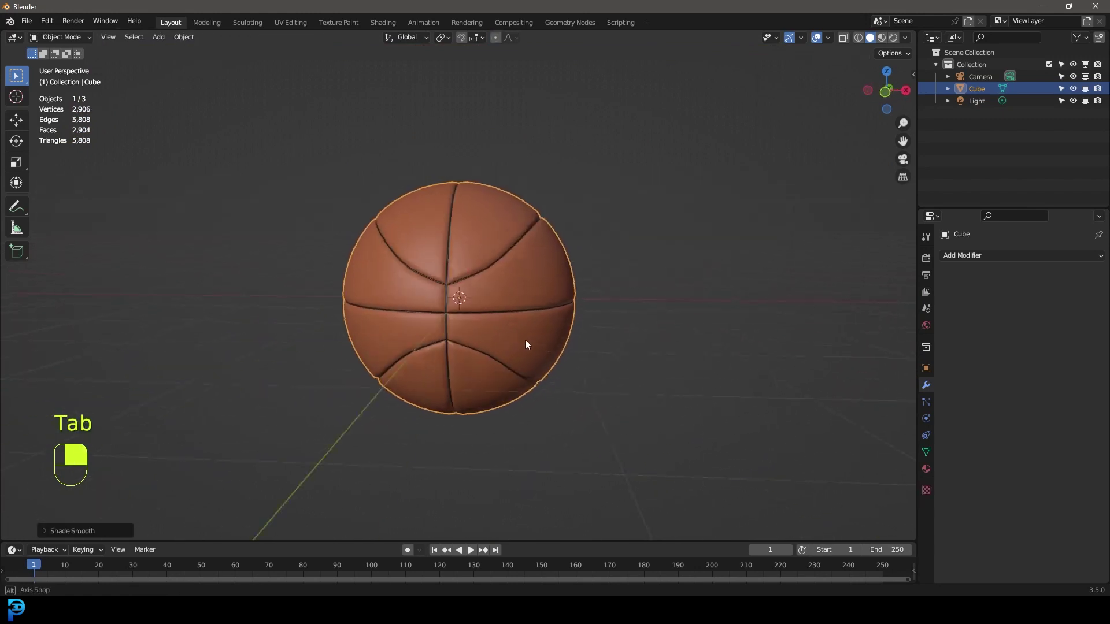
pyautogui.scroll(6, 528, 234)
pyautogui.moveTo(522, 223); pyautogui.dragTo(412, 287, button='middle')
pyautogui.moveTo(342, 226); pyautogui.dragTo(534, 203, button='middle')
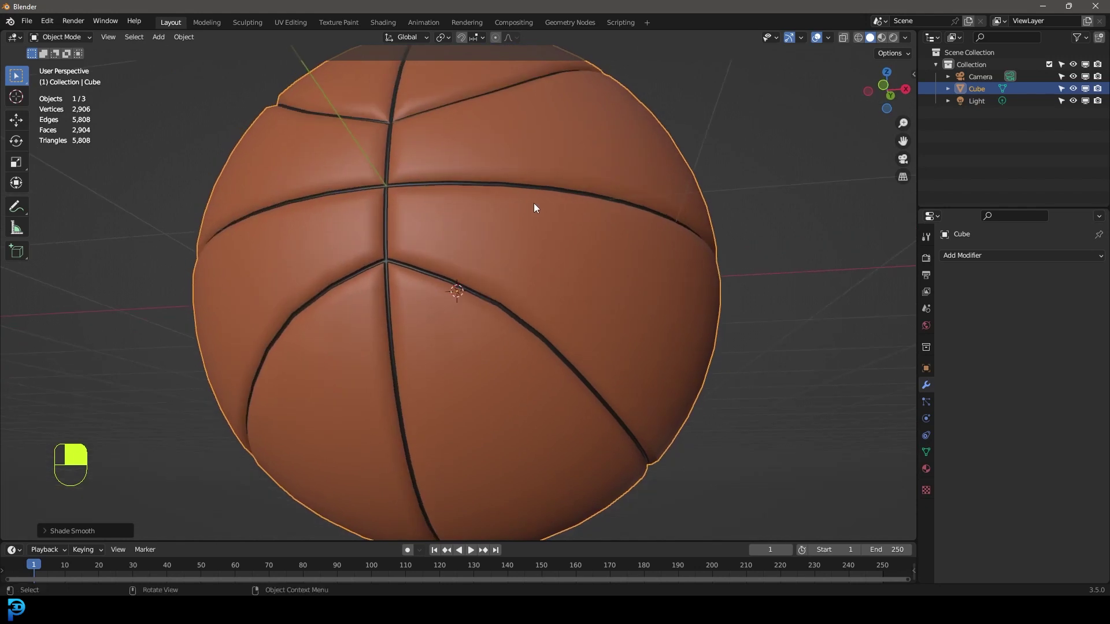
# Step: Add a Subdivision Surface modifier to the ball
pyautogui.click(971, 261)
pyautogui.click(879, 475)
pyautogui.scroll(-4, 594, 344)
pyautogui.moveTo(594, 345); pyautogui.dragTo(528, 344, button='middle')
# Step: In front view, select the see-through band of vertices along the vertical seam between the two curved seams
pyautogui.press('KP_1')
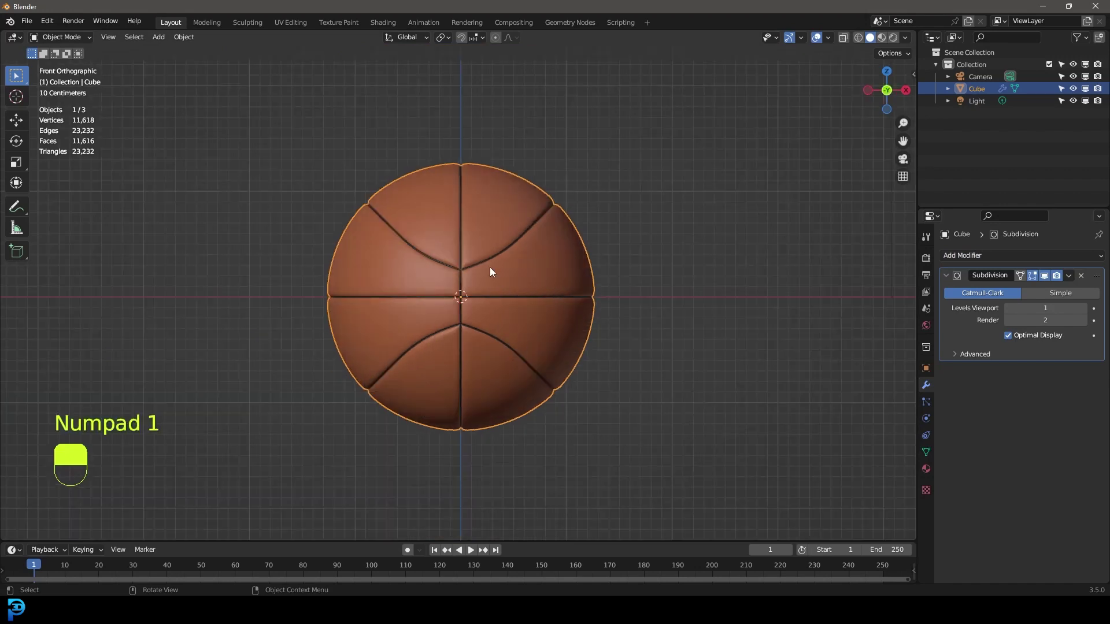
pyautogui.scroll(6, 490, 269)
pyautogui.press('Tab')
pyautogui.press('z')
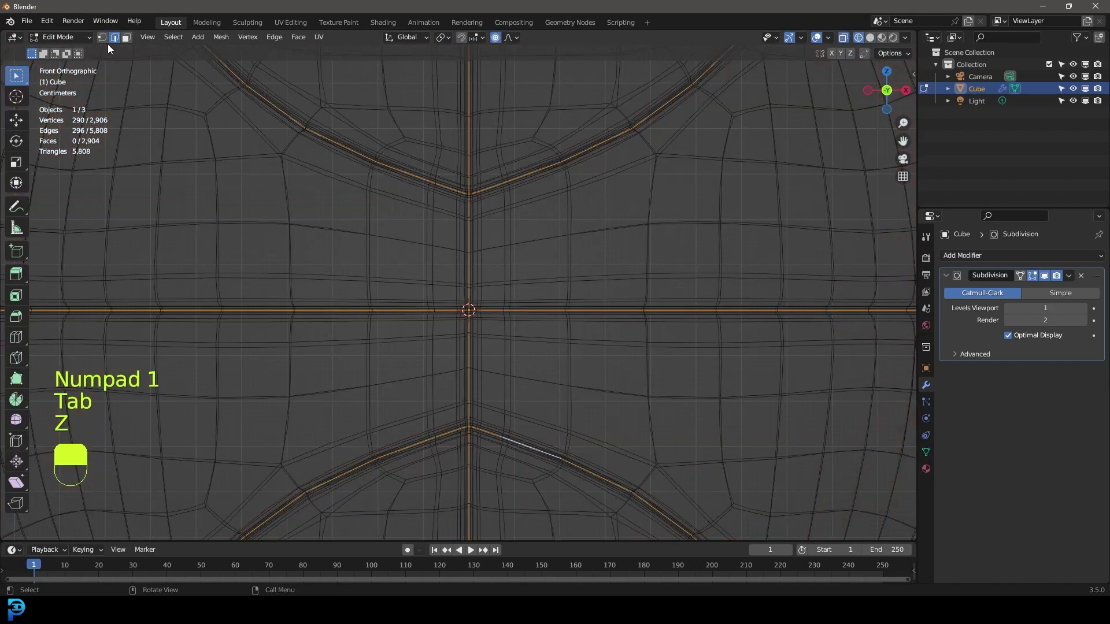
pyautogui.moveTo(457, 171); pyautogui.dragTo(482, 445)
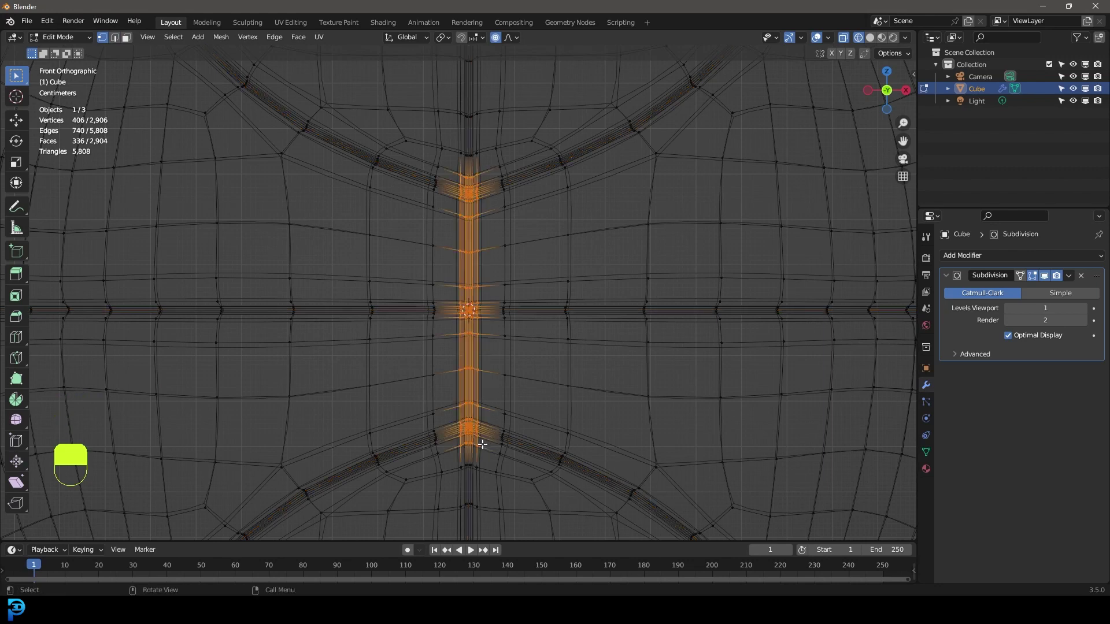
pyautogui.scroll(-2, 520, 363)
pyautogui.press('z')
pyautogui.click(569, 97)
pyautogui.scroll(2, 546, 275)
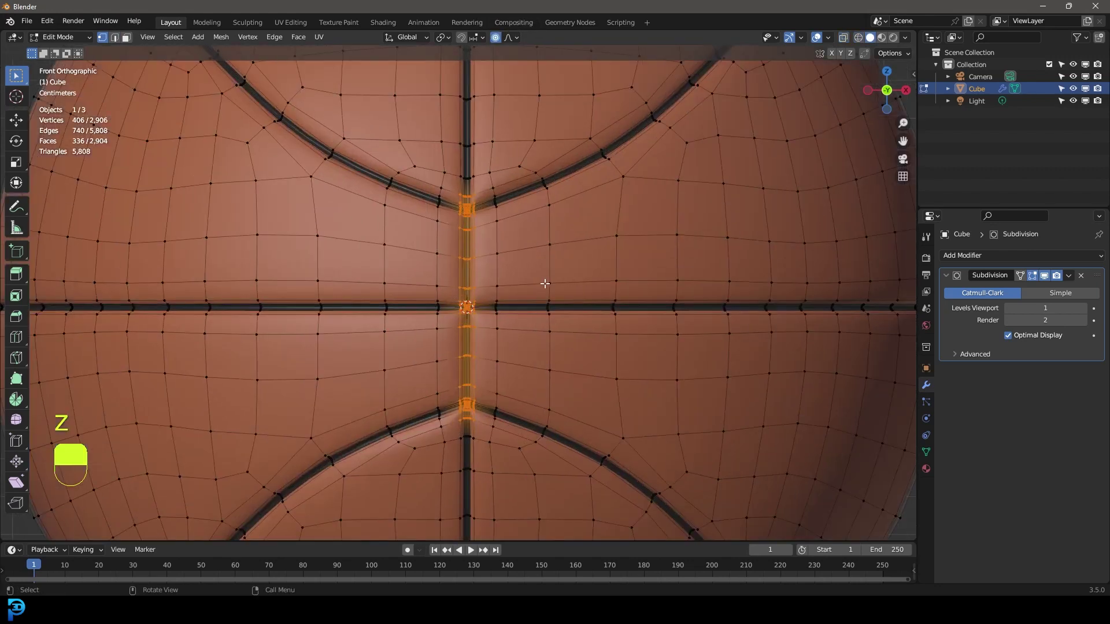
# Step: Scale the selected vertices about 1.095 along Z with proportional size 0.10, then return to Object Mode and check the ball
pyautogui.keyDown('shift'); pyautogui.moveTo(556, 447); pyautogui.dragTo(547, 385, button='middle'); pyautogui.keyUp('shift')
pyautogui.press('s')
pyautogui.press('z')
pyautogui.scroll(3, 549, 393)
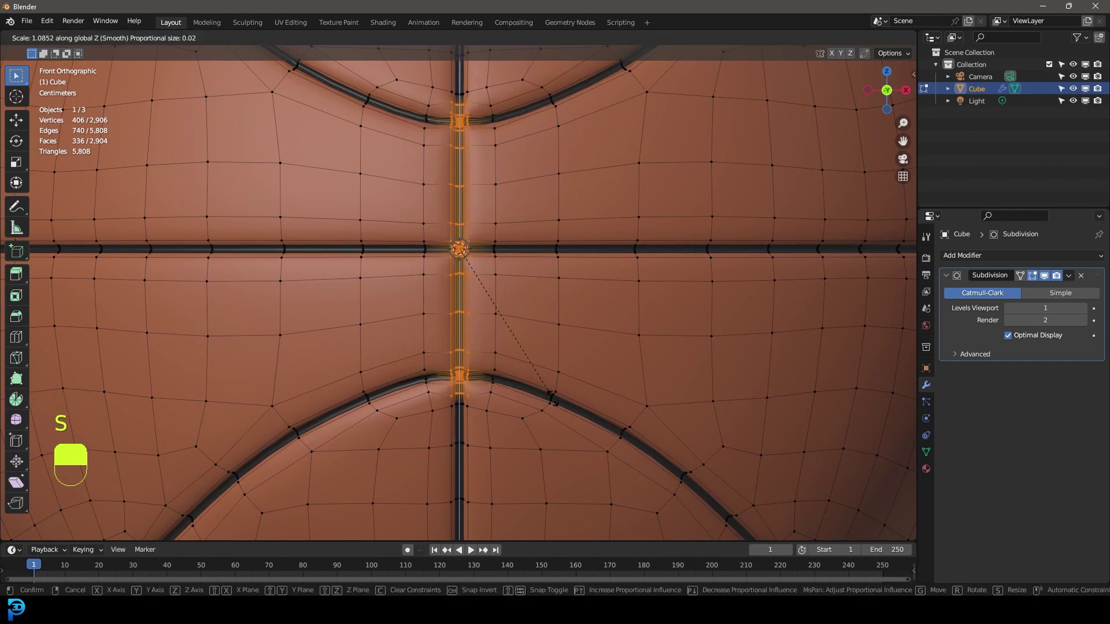
pyautogui.scroll(-7, 552, 398)
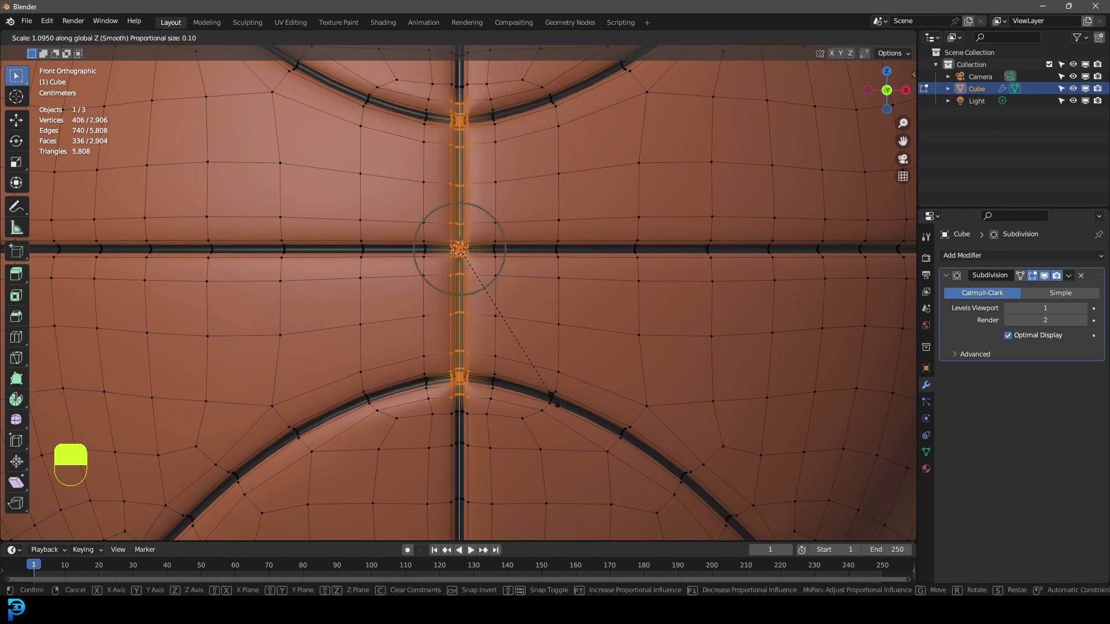
pyautogui.click(555, 402)
pyautogui.press('Tab')
pyautogui.scroll(-8, 521, 329)
pyautogui.moveTo(533, 342)
pyautogui.mouseDown(button='middle')
pyautogui.moveTo(240, 347)
pyautogui.moveTo(595, 352)
pyautogui.moveTo(544, 349)
pyautogui.mouseUp(button='middle')
pyautogui.press('KP_1')
pyautogui.scroll(5, 511, 342)
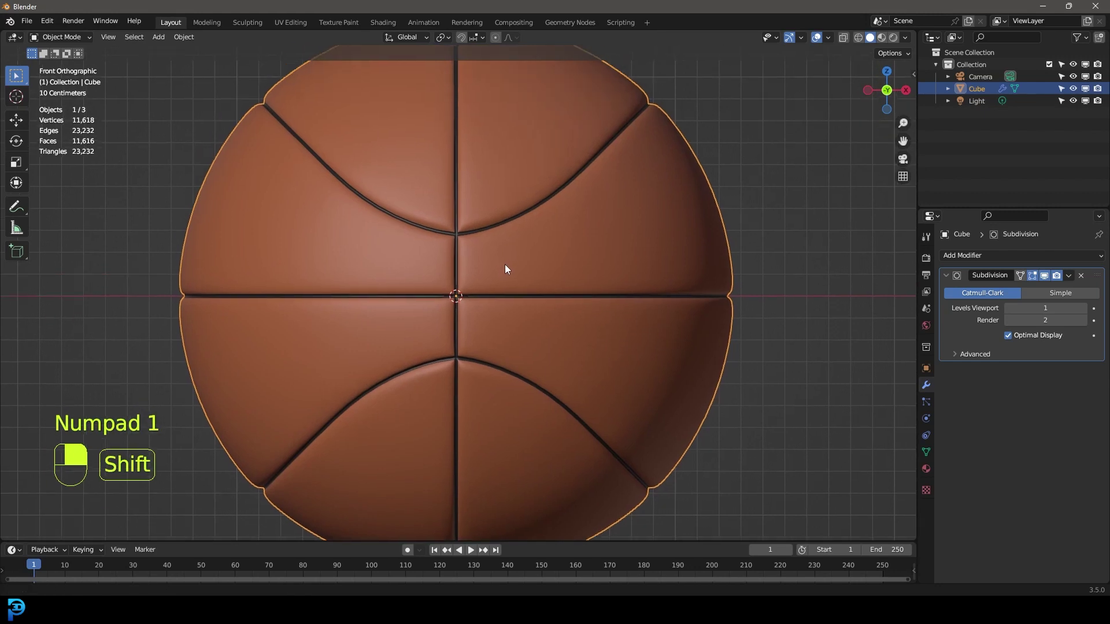
pyautogui.keyDown('shift'); pyautogui.scroll(-2, 504, 264); pyautogui.keyUp('shift')
# Step: In front view, raise the ball, scale it down and lower it along Z to rest on the ground line
pyautogui.click(926, 470)
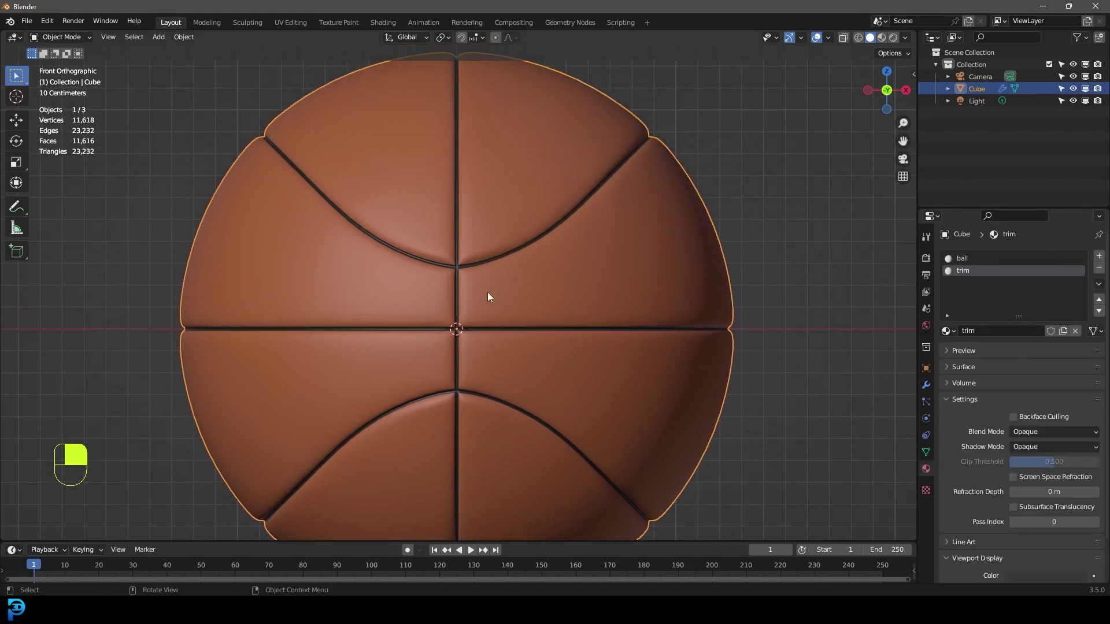
pyautogui.press('KP_1')
pyautogui.scroll(-3, 480, 298)
pyautogui.press('g')
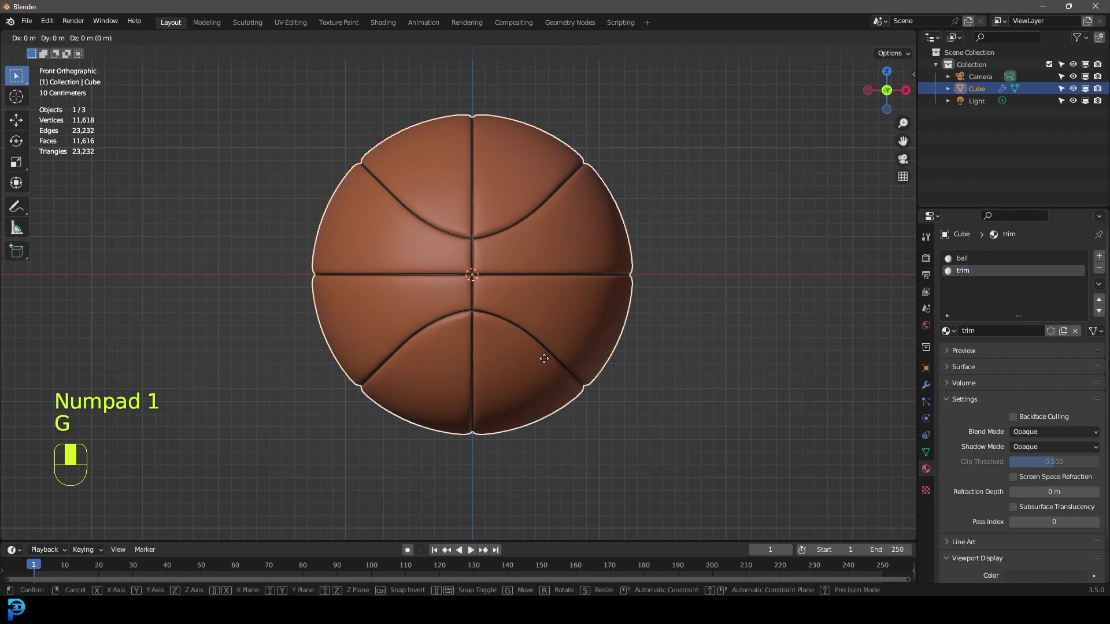
pyautogui.scroll(-3, 559, 237)
pyautogui.press('s')
pyautogui.click(591, 252)
pyautogui.press('g')
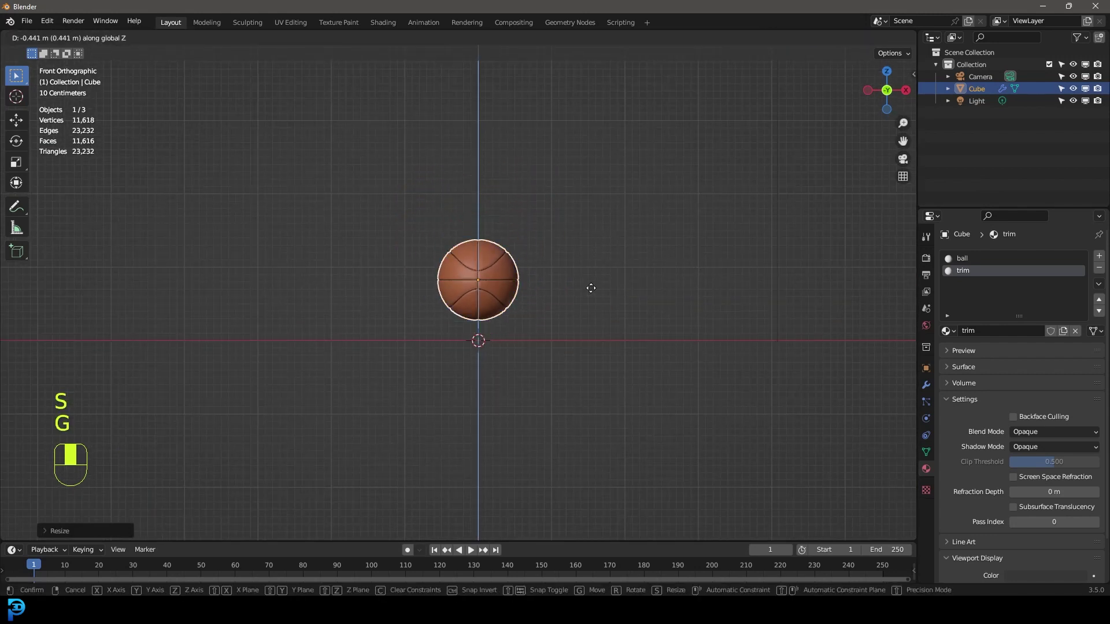
pyautogui.click(590, 302)
# Step: Add a plane under the ball and scale it up into a wide floor
pyautogui.moveTo(562, 260); pyautogui.dragTo(512, 255, button='middle')
pyautogui.hotkey('shift', 'a')
pyautogui.moveTo(512, 254)
pyautogui.click(561, 256)
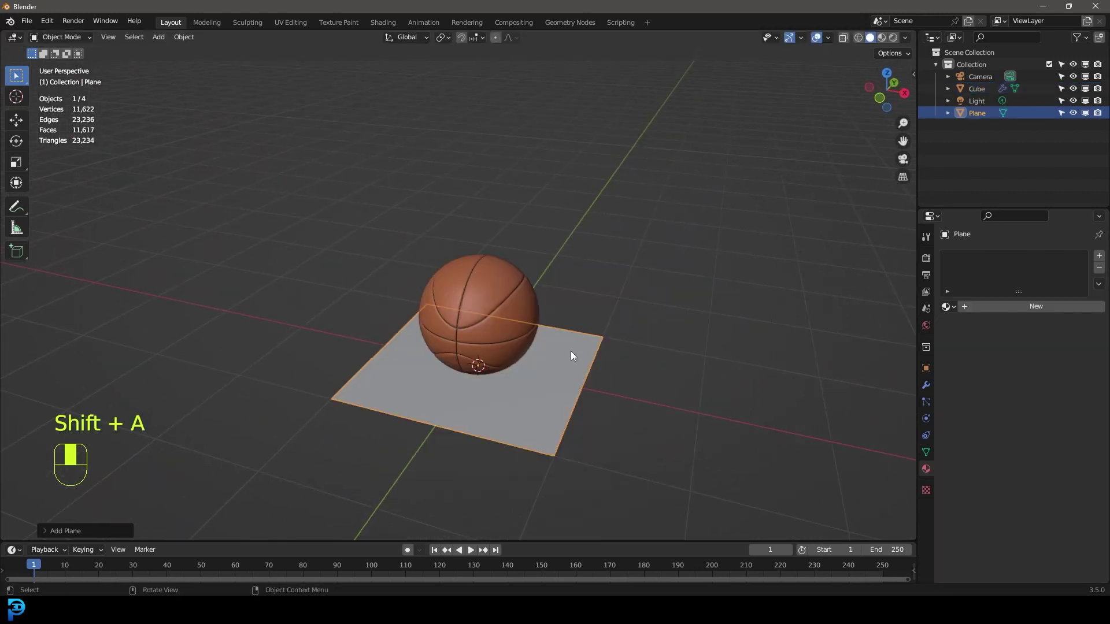
pyautogui.moveTo(582, 340); pyautogui.dragTo(558, 281, button='middle')
pyautogui.press('s')
pyautogui.click(710, 344)
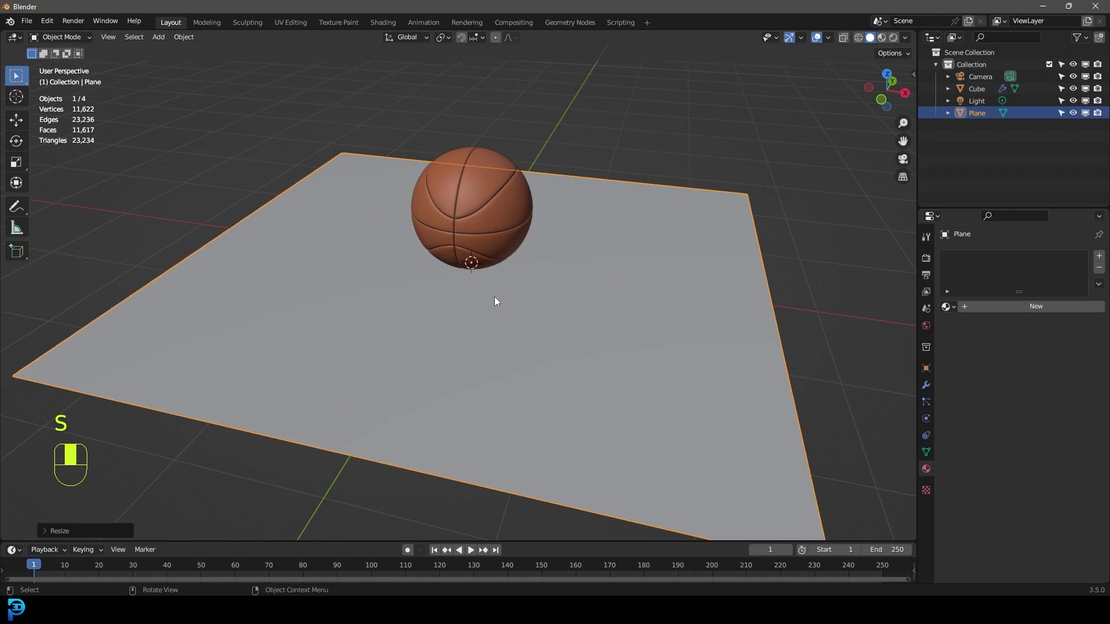
# Step: Select the camera, look through it and move it closer until the ball fills most of the frame
pyautogui.scroll(5, 508, 278)
pyautogui.scroll(-11, 526, 300)
pyautogui.moveTo(484, 350); pyautogui.dragTo(674, 302, button='middle')
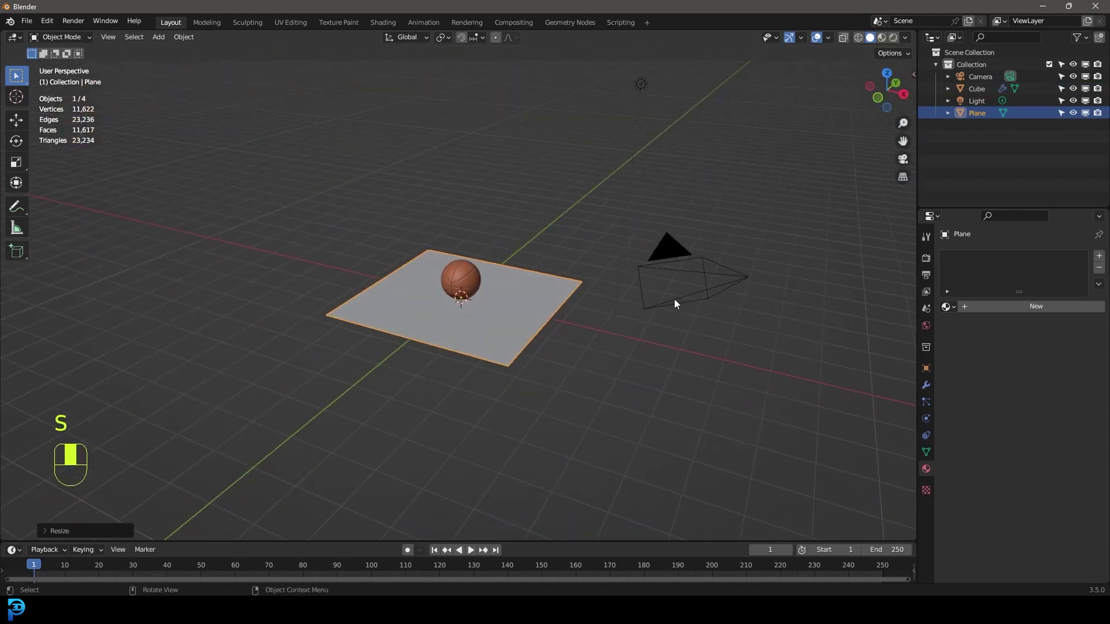
pyautogui.click(695, 265)
pyautogui.press('KP_0')
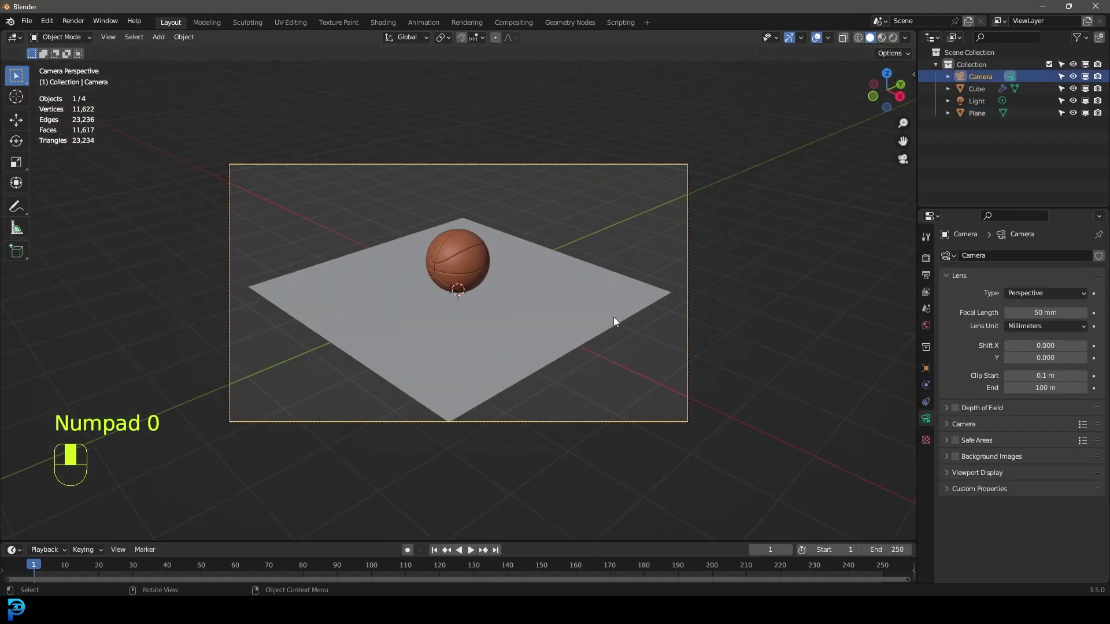
pyautogui.press('g')
pyautogui.click(568, 310)
pyautogui.press('g')
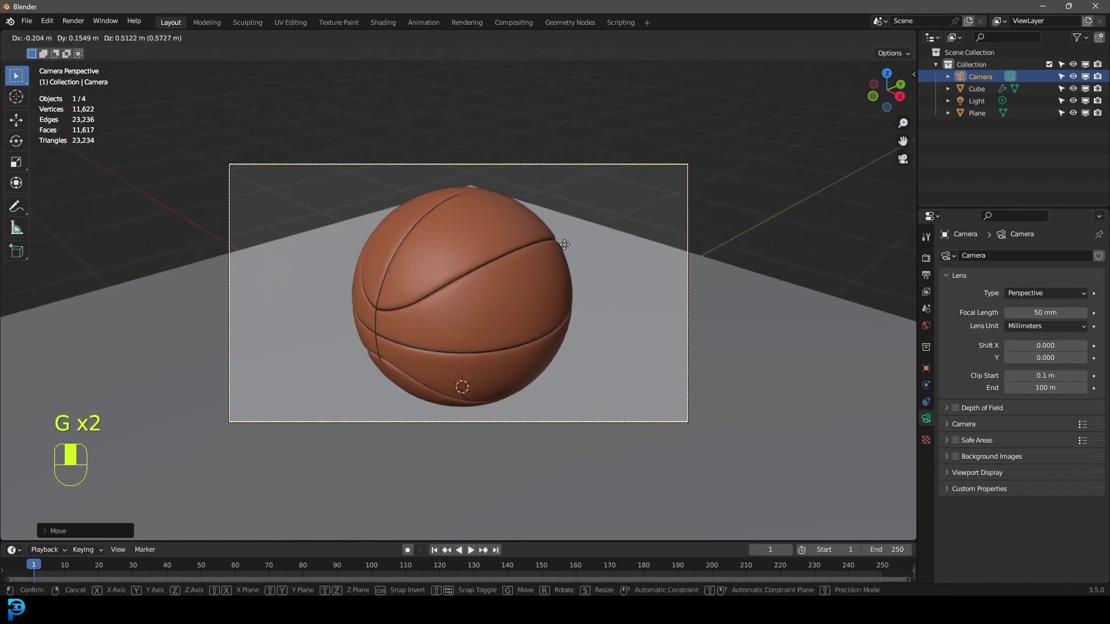
pyautogui.click(633, 336)
# Step: Rotate the camera about -42° around Z with the 3D Cursor as pivot, then set the pivot point to Median Point
pyautogui.click(449, 38)
pyautogui.click(462, 64)
pyautogui.press('r')
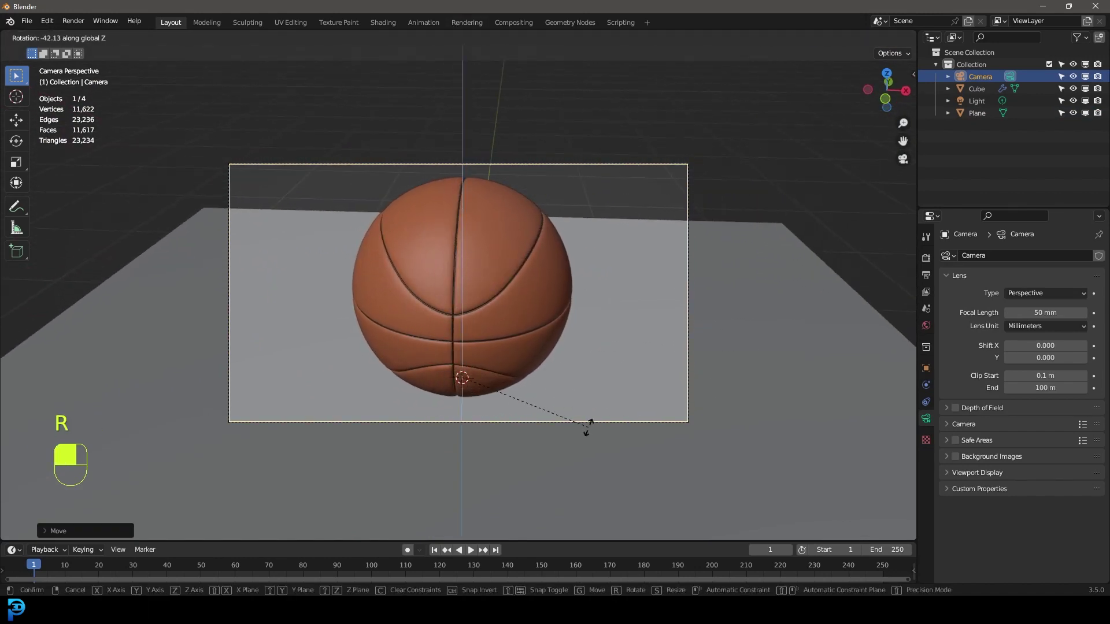
pyautogui.click(585, 428)
pyautogui.click(444, 37)
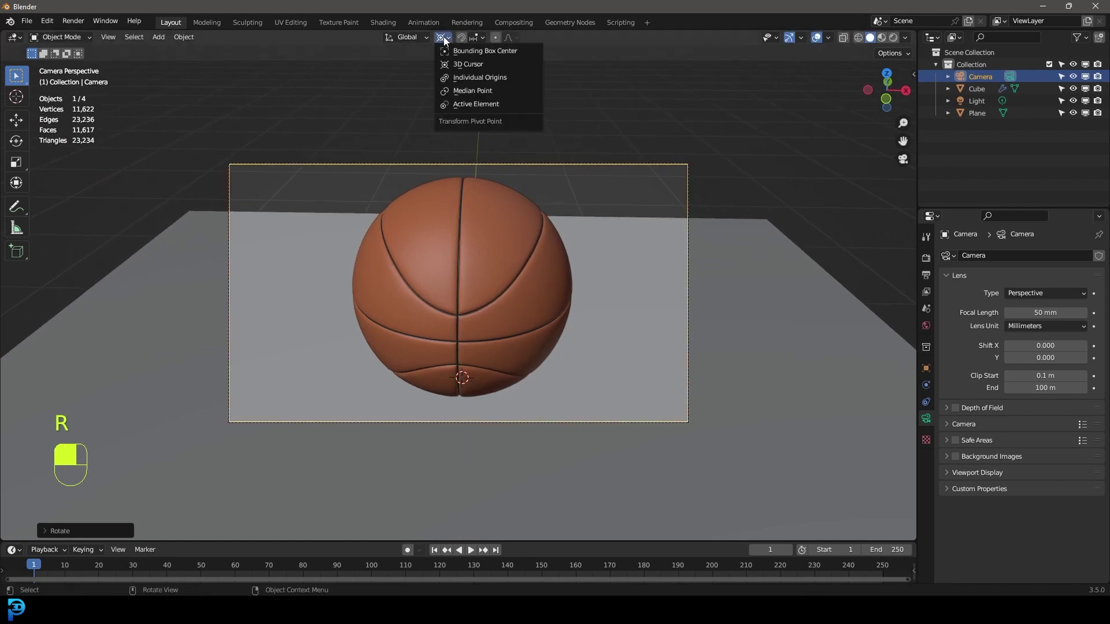
pyautogui.click(462, 91)
# Step: Select the ball and turn it with a free trackball rotation so its seams sit at an angle to the camera
pyautogui.click(503, 248)
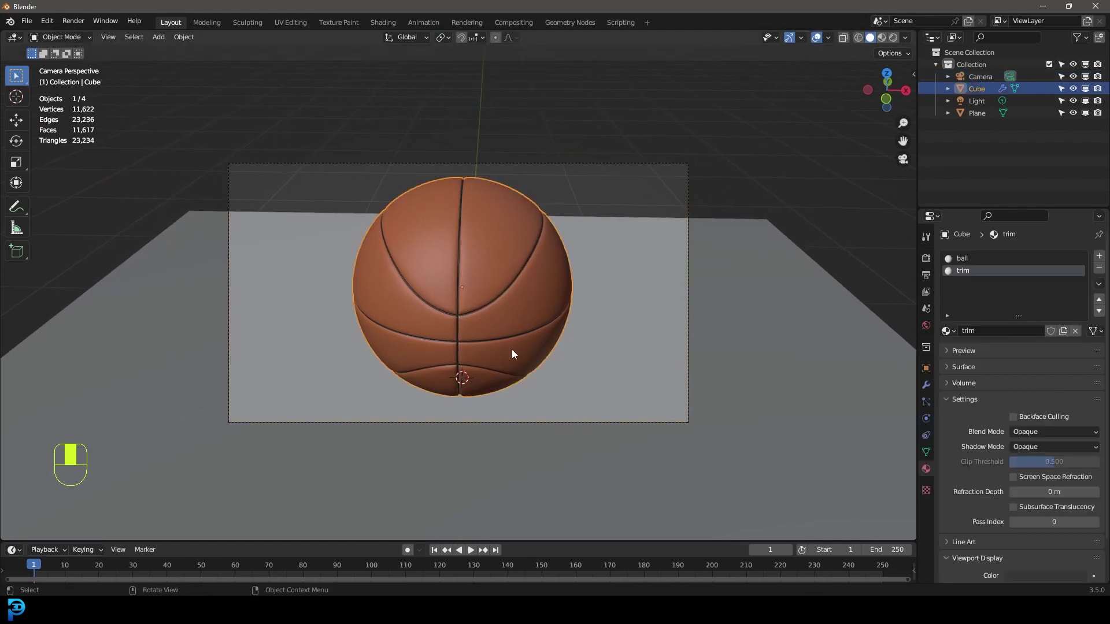
pyautogui.press('r')
pyautogui.press('r')
pyautogui.click(535, 319)
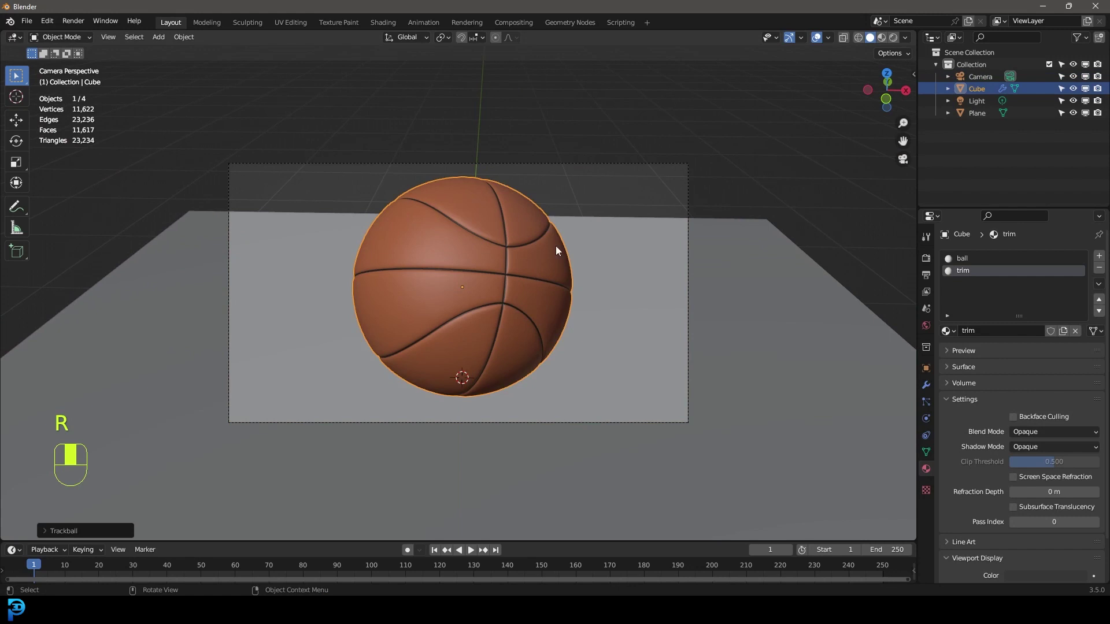
# Step: Set the scene's render engine to Cycles
pyautogui.click(927, 258)
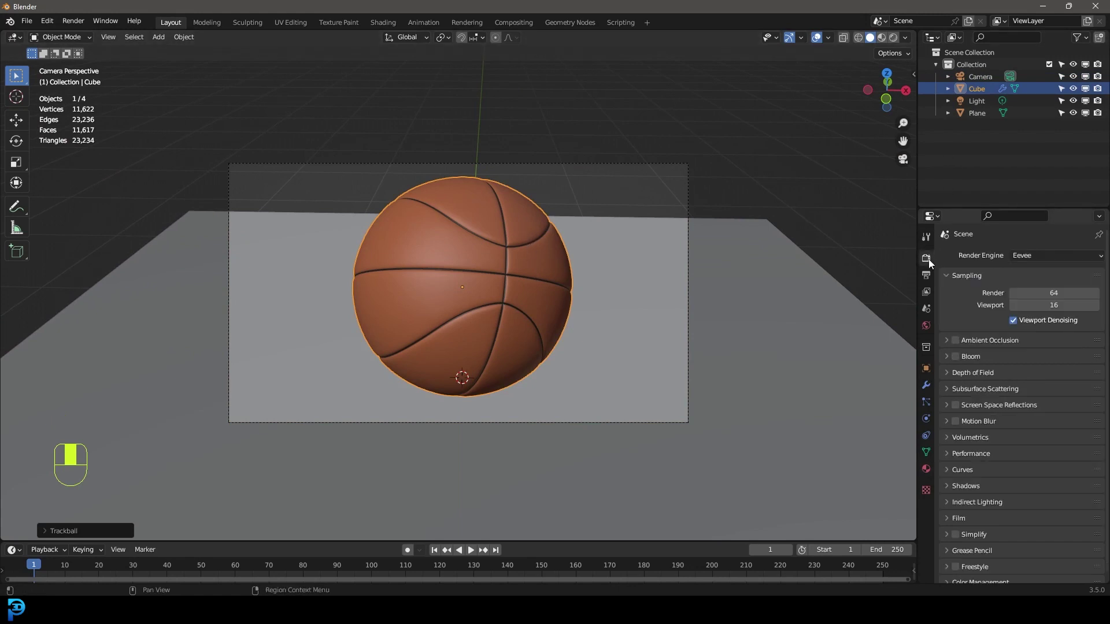
pyautogui.click(1028, 260)
pyautogui.click(1029, 301)
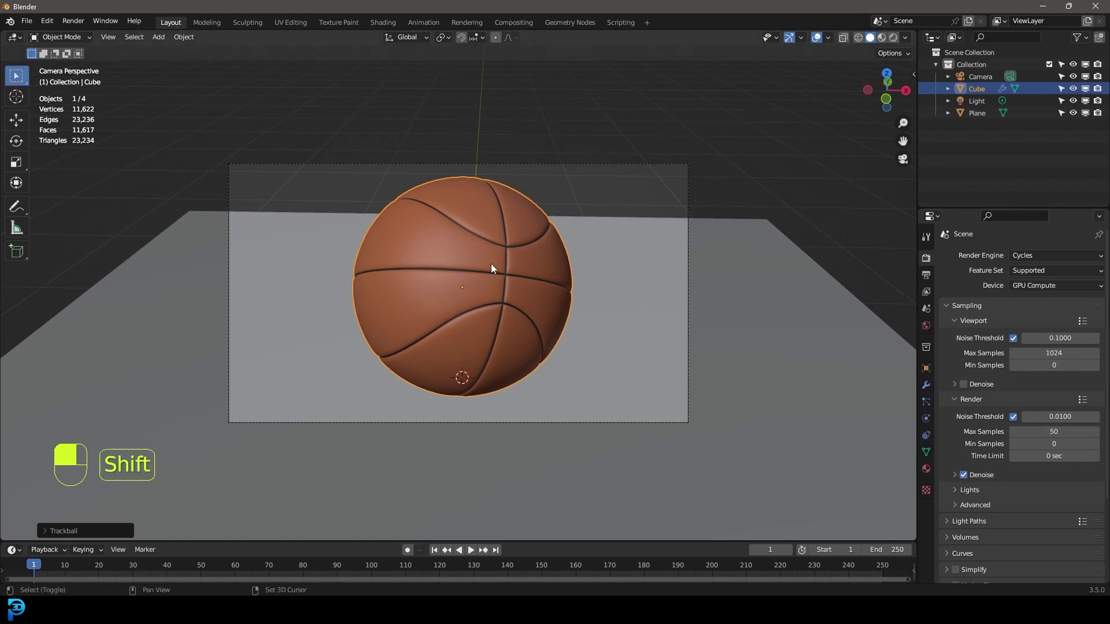
# Step: Add an area light, raise it about 1.84 m along Z above the ball and open its light settings
pyautogui.hotkey('shift', 'a')
pyautogui.moveTo(459, 414)
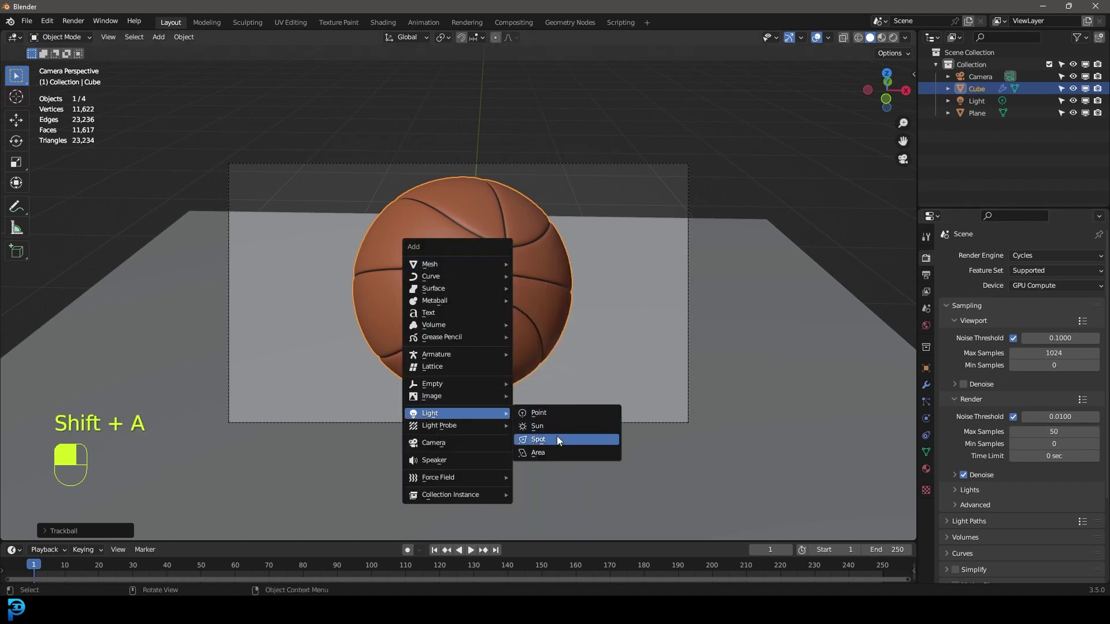
pyautogui.click(557, 454)
pyautogui.press('g')
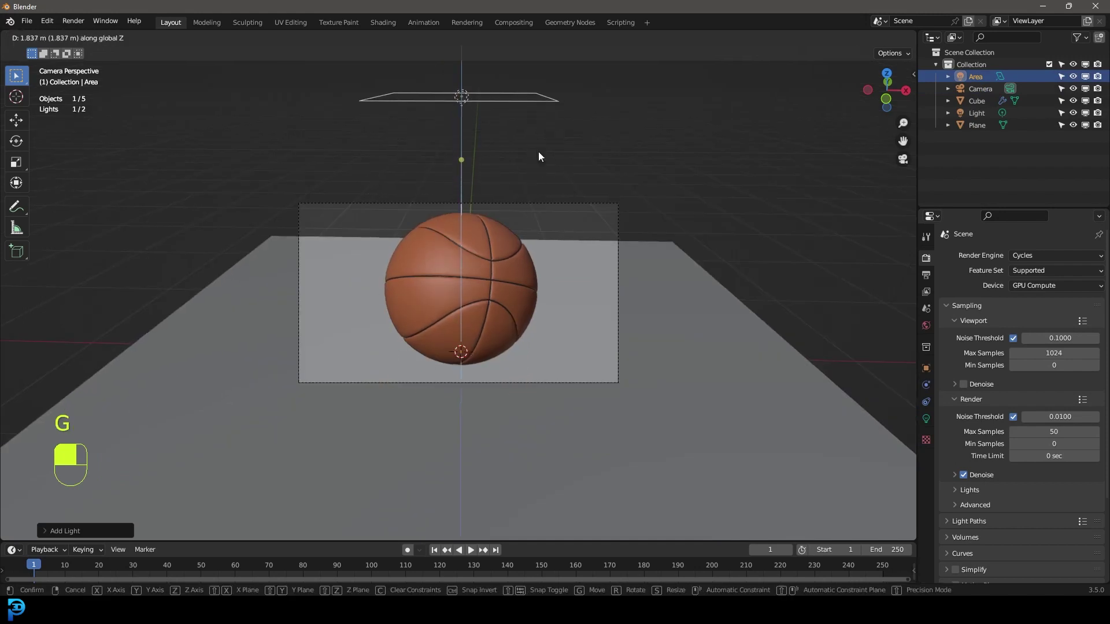
pyautogui.click(539, 139)
pyautogui.click(926, 419)
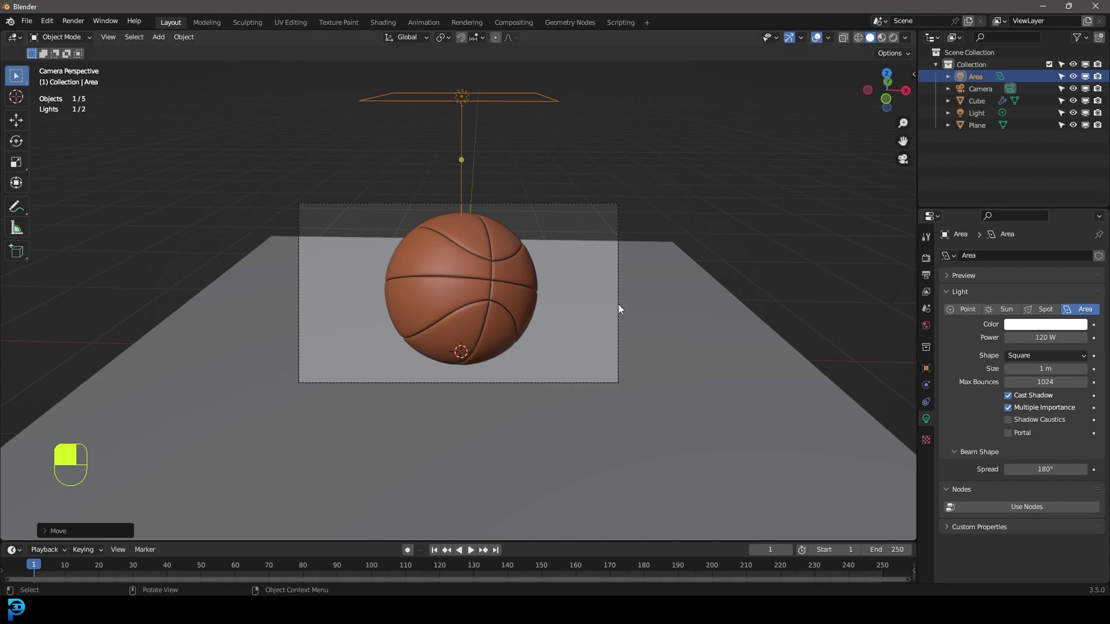
# Step: Switch the viewport to Rendered shading and limit the render to a region around the ball
pyautogui.scroll(3, 570, 276)
pyautogui.press('z')
pyautogui.click(567, 204)
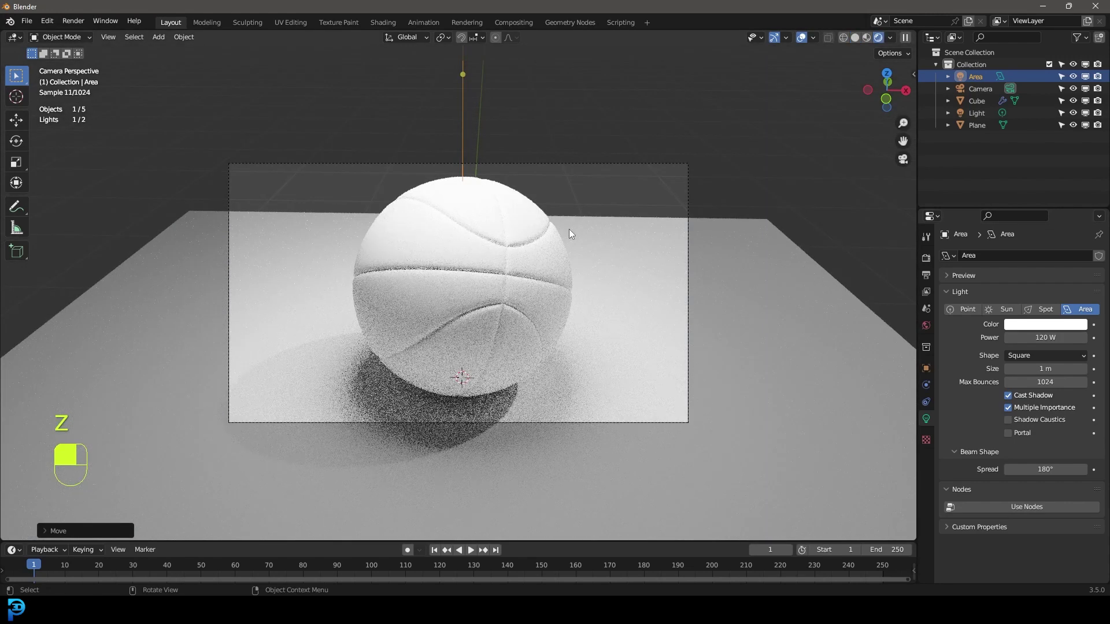
pyautogui.hotkey('ctrl', 'b')
pyautogui.moveTo(322, 128); pyautogui.dragTo(607, 443)
pyautogui.scroll(3, 534, 299)
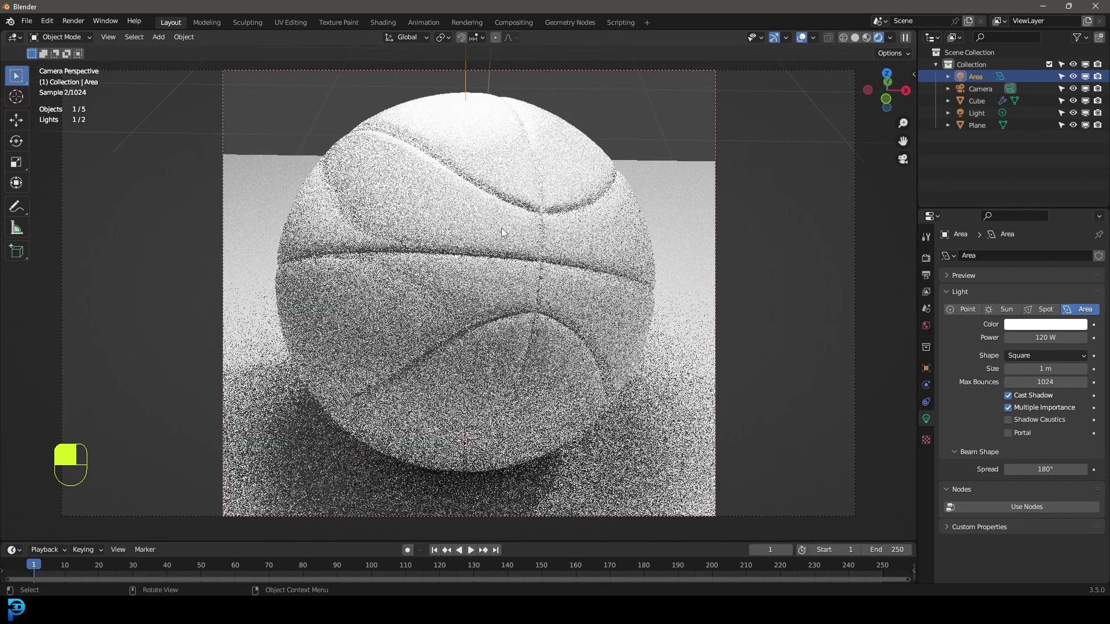
# Step: Select the ball and save the scene to the Desktop as untitled.blend
pyautogui.click(518, 184)
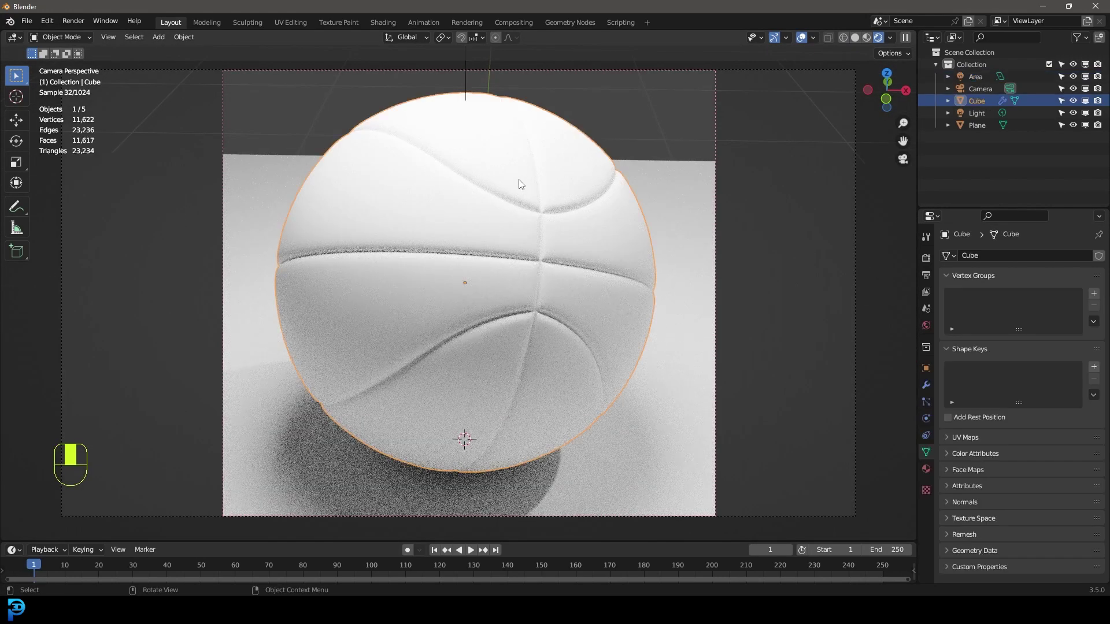
pyautogui.scroll(-1, 519, 183)
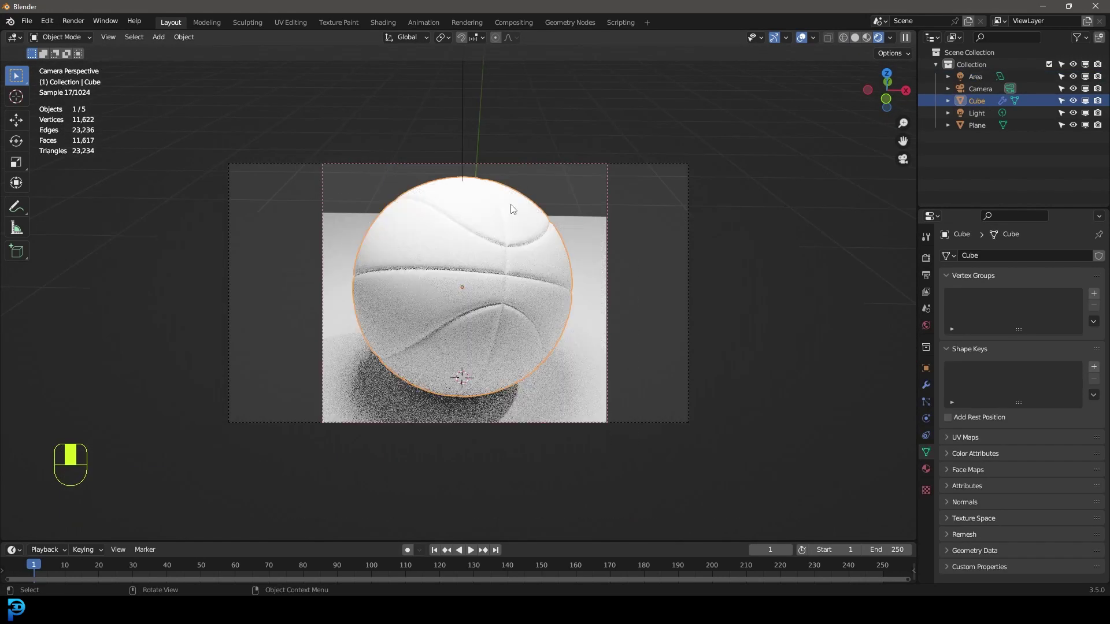
pyautogui.hotkey('ctrl', 's')
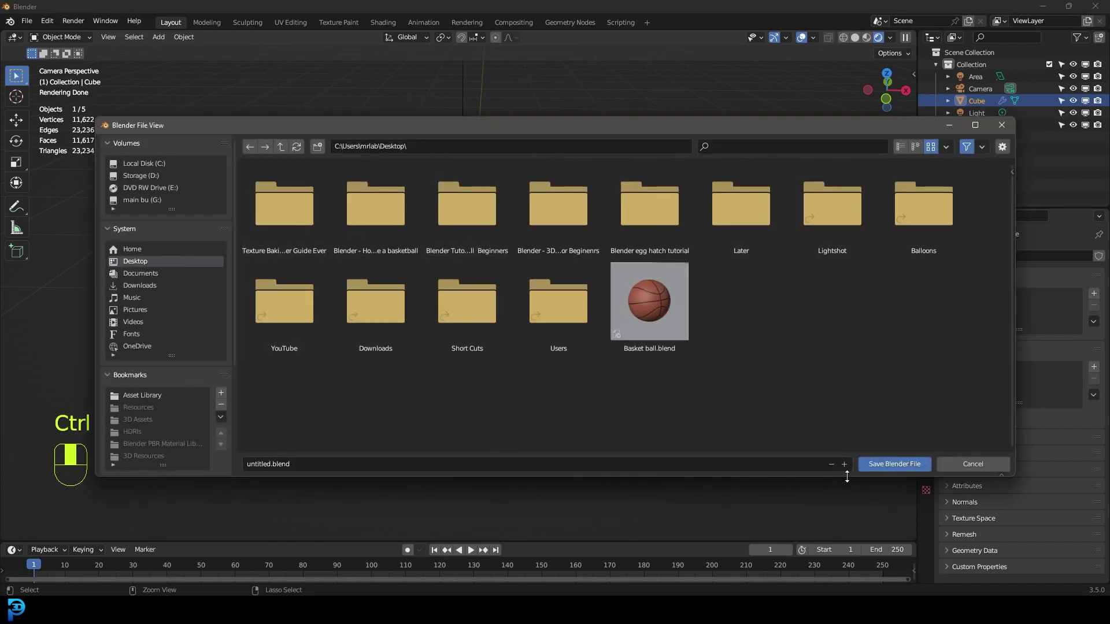
pyautogui.click(880, 464)
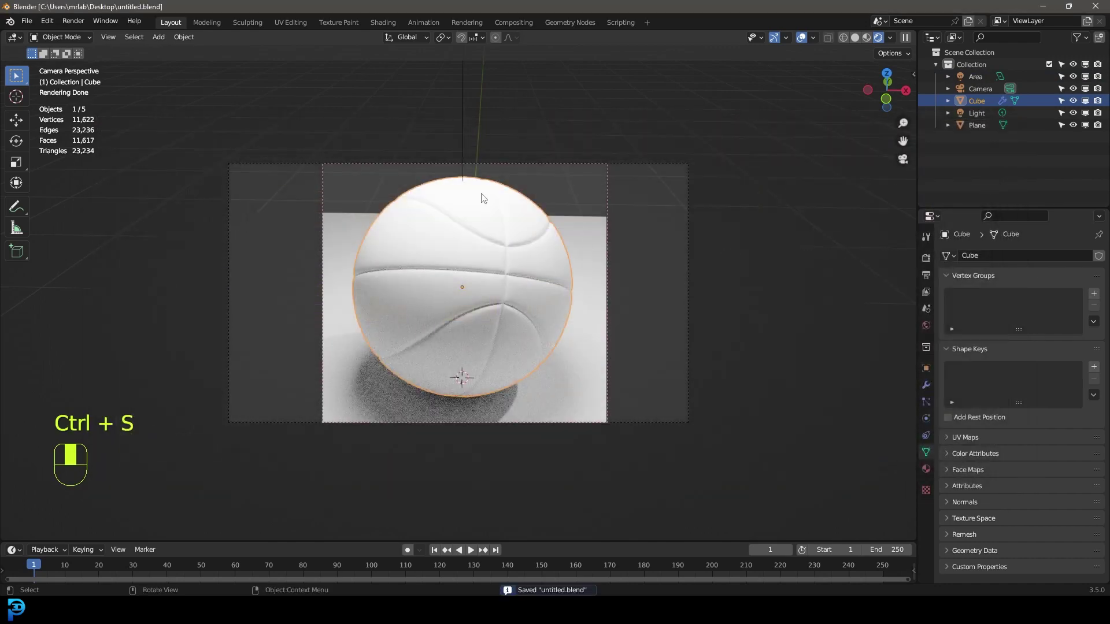
# Step: Switch to the Shading workspace and show the ball through the camera with Rendered viewport shading
pyautogui.click(383, 21)
pyautogui.scroll(2, 545, 207)
pyautogui.press('KP_0')
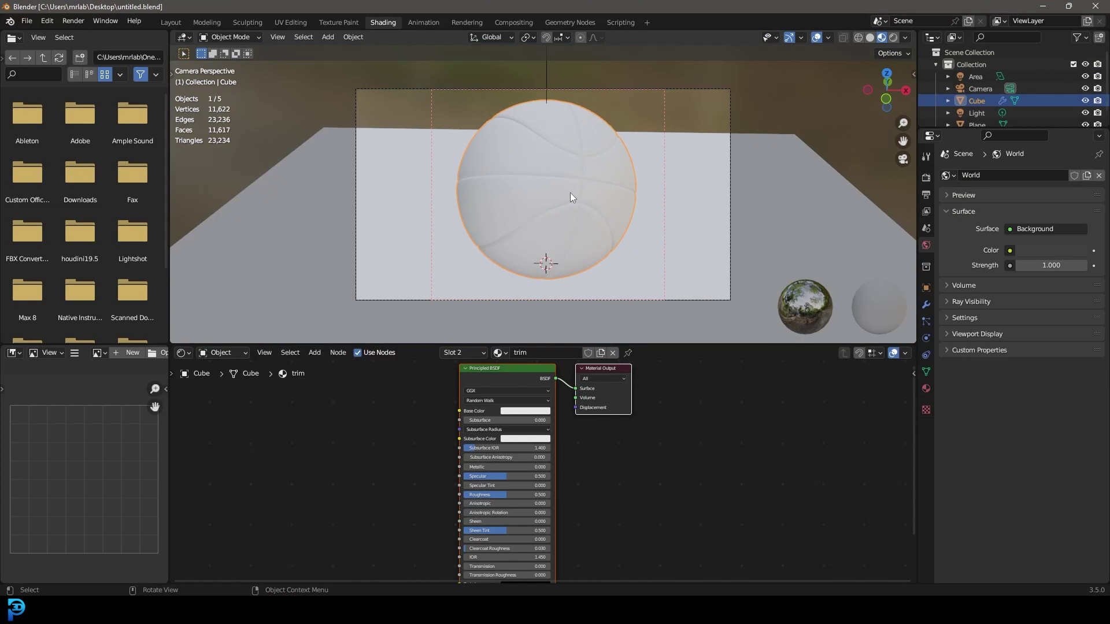
pyautogui.press('z')
pyautogui.click(563, 127)
pyautogui.scroll(1, 564, 138)
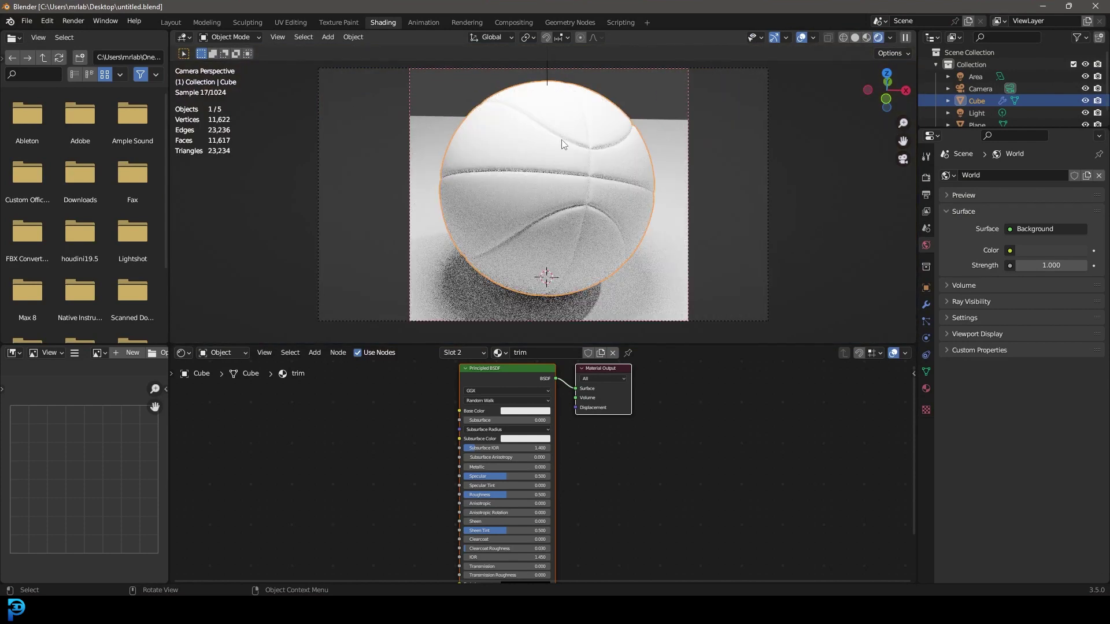
pyautogui.scroll(2, 520, 404)
# Step: In the ball material, add a Voronoi Texture node and connect its Color output to the Principled BSDF's Base Color
pyautogui.click(927, 390)
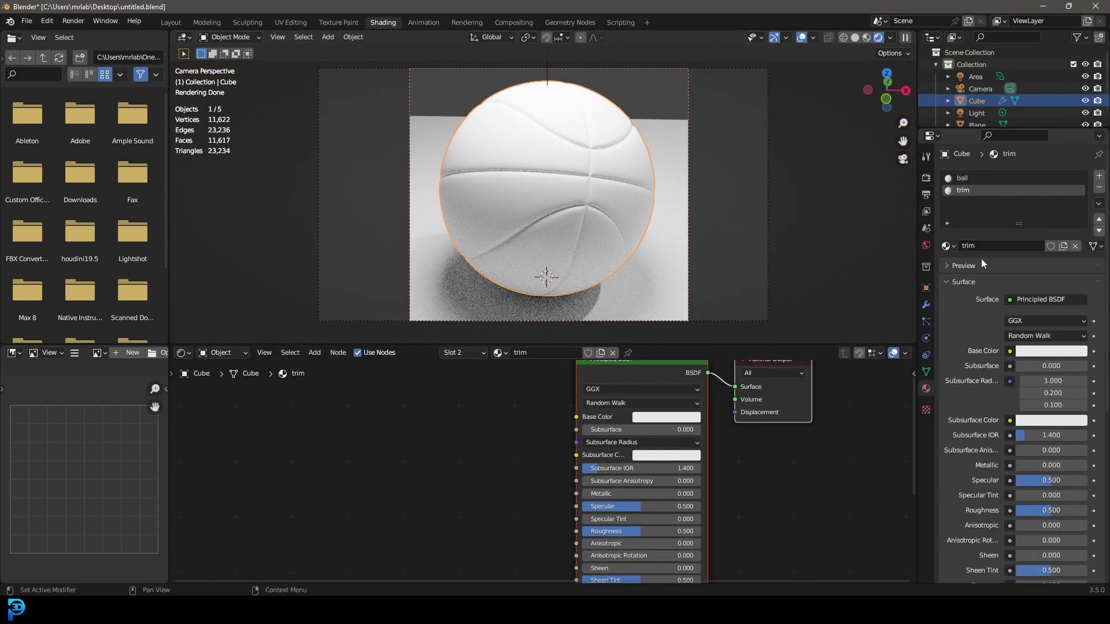
pyautogui.click(963, 179)
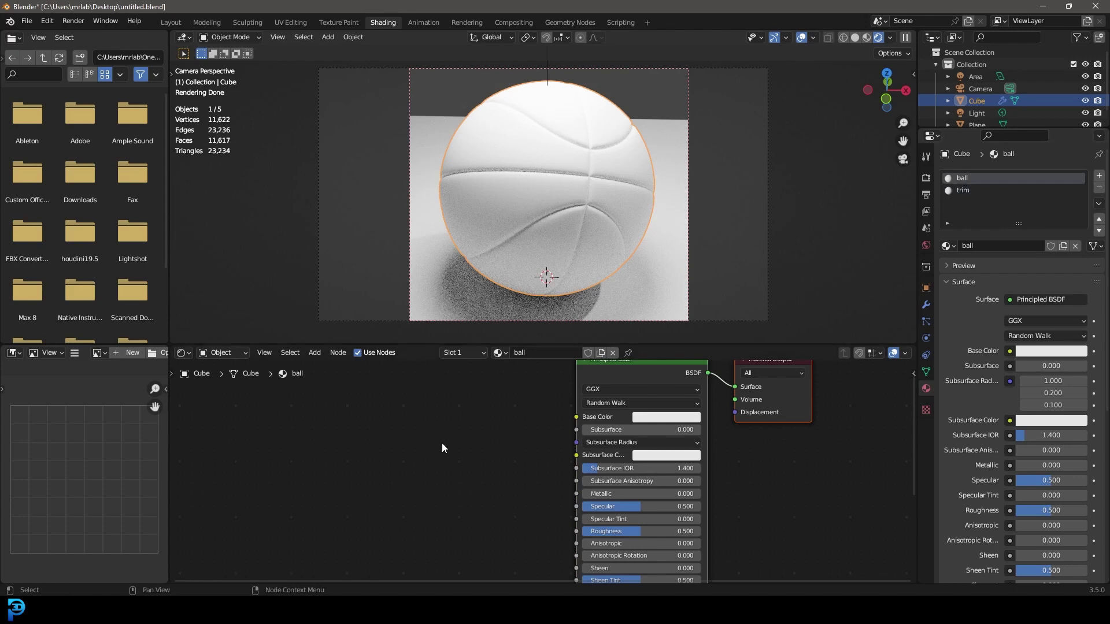
pyautogui.scroll(2, 445, 438)
pyautogui.hotkey('shift', 'a')
pyautogui.click(449, 426)
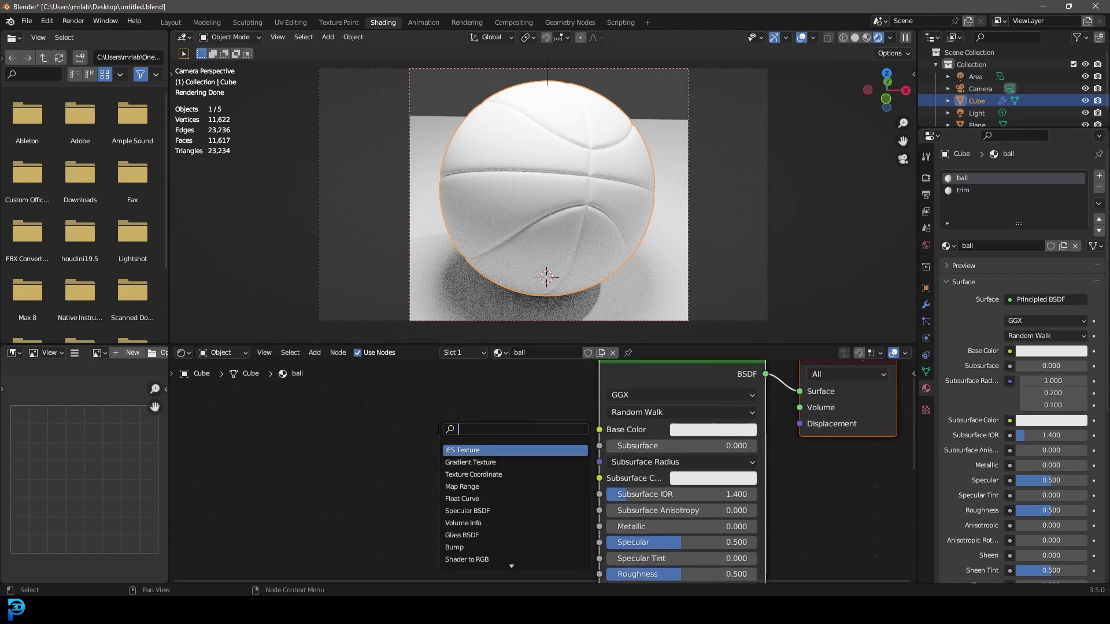
pyautogui.write('vor')
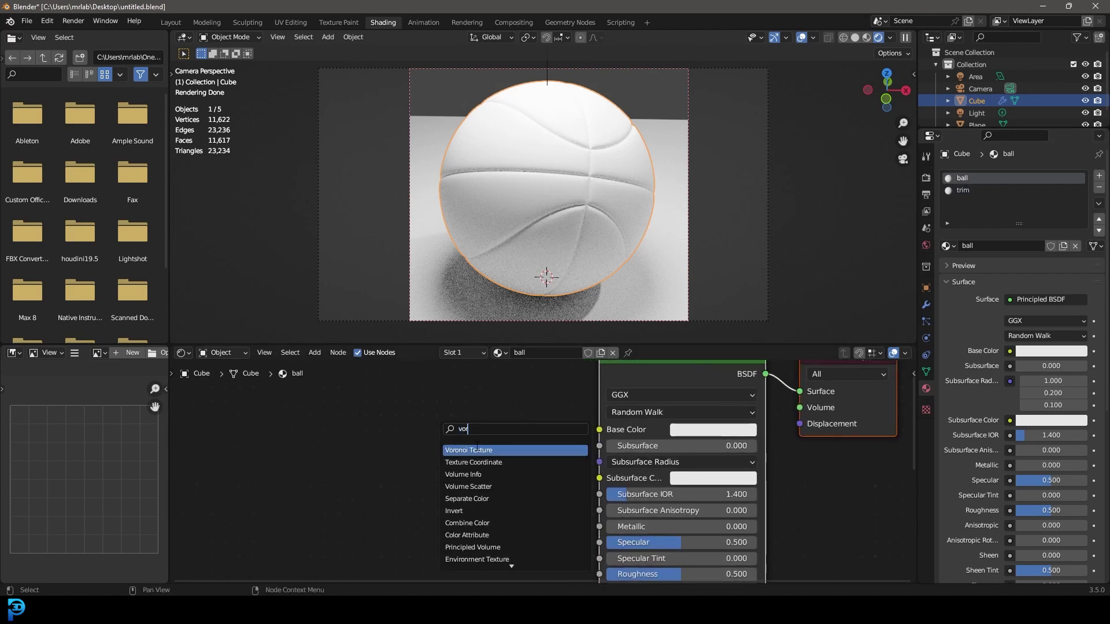
pyautogui.click(476, 449)
pyautogui.moveTo(364, 433); pyautogui.dragTo(601, 430)
pyautogui.moveTo(503, 467); pyautogui.dragTo(602, 438, button='middle')
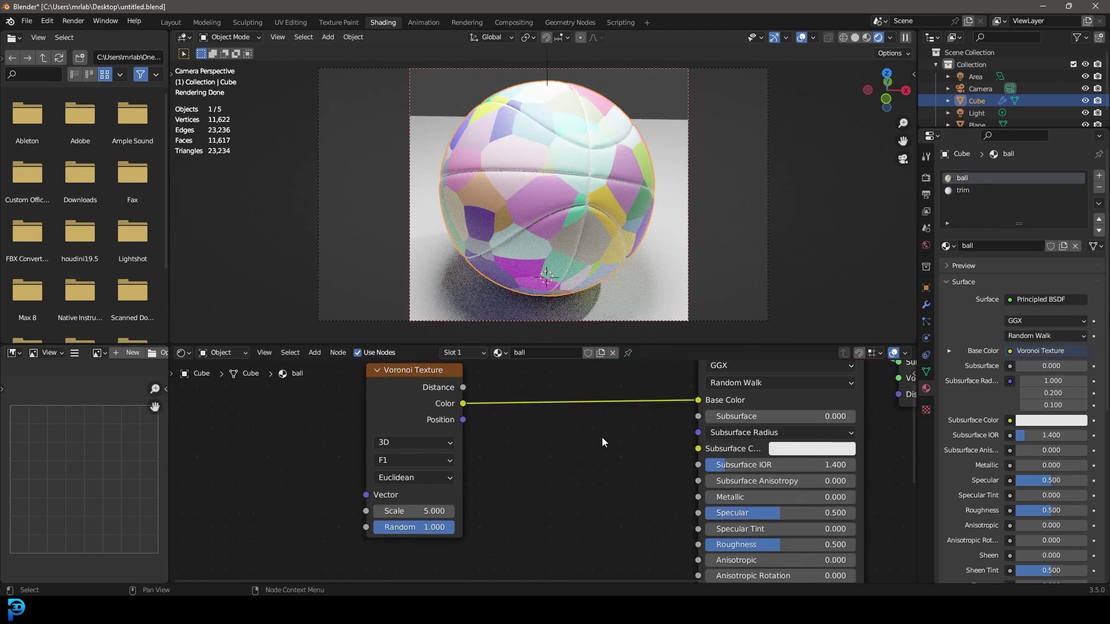
# Step: Change the Voronoi Texture's feature output to Smooth F1
pyautogui.click(400, 457)
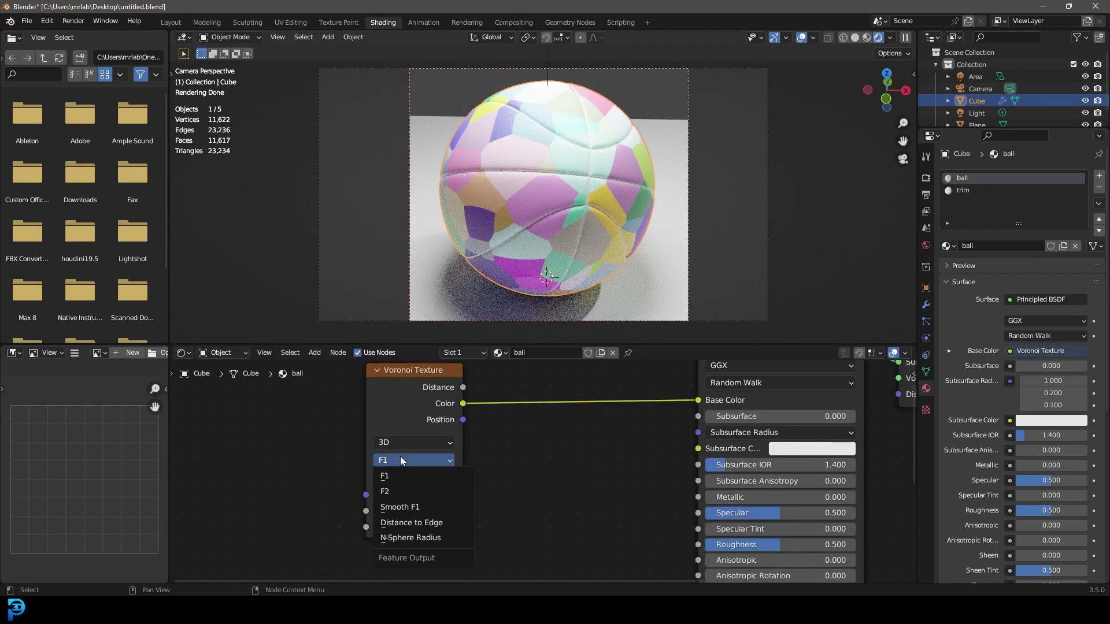
pyautogui.click(418, 508)
pyautogui.moveTo(459, 502); pyautogui.dragTo(688, 489, button='middle')
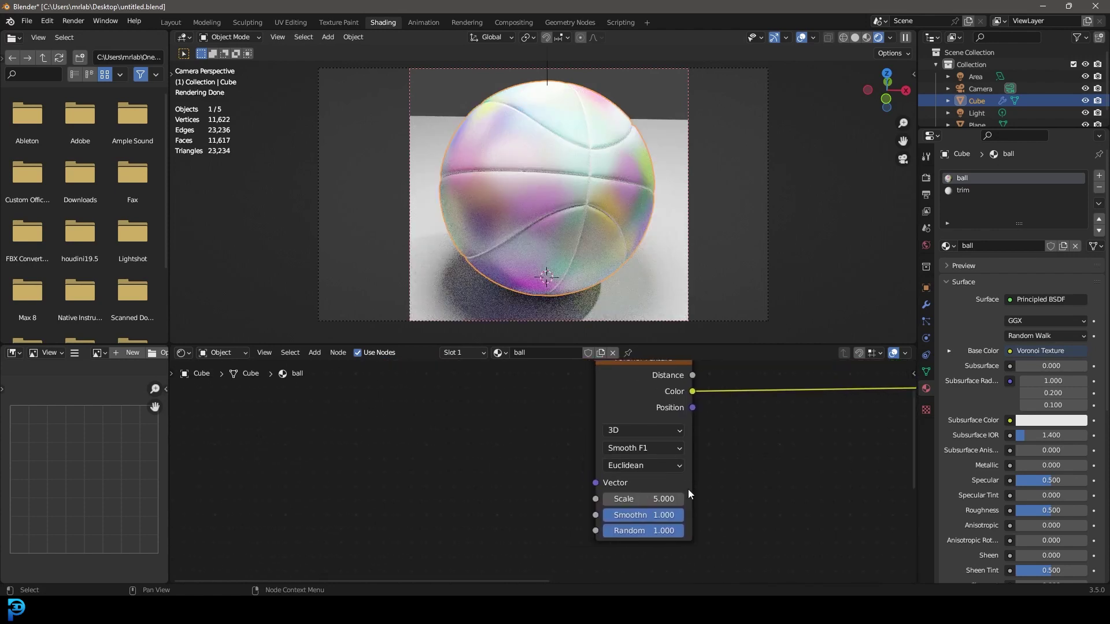
# Step: Add a Texture Coordinate node with its Generated output feeding the Voronoi Texture's Vector input
pyautogui.moveTo(605, 482); pyautogui.dragTo(463, 452)
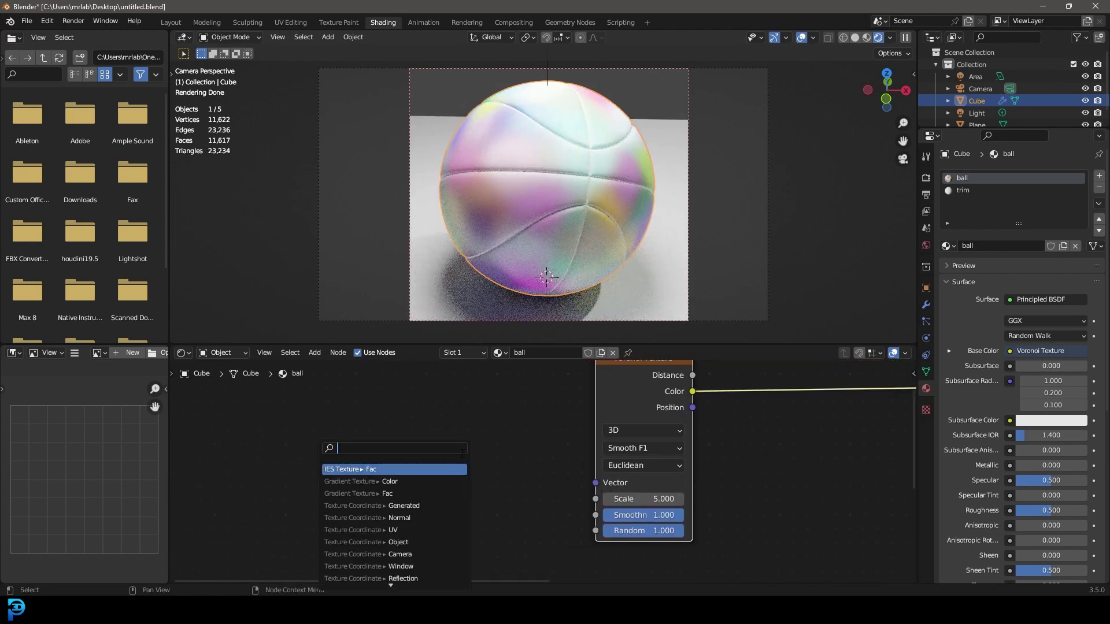
pyautogui.write('texture')
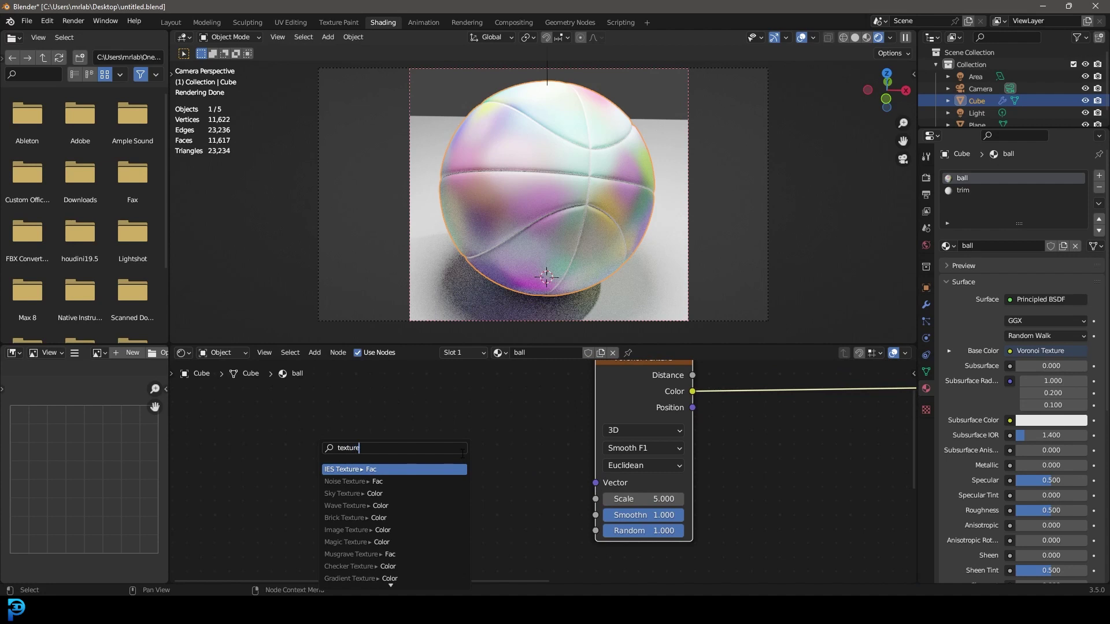
pyautogui.write(' coo')
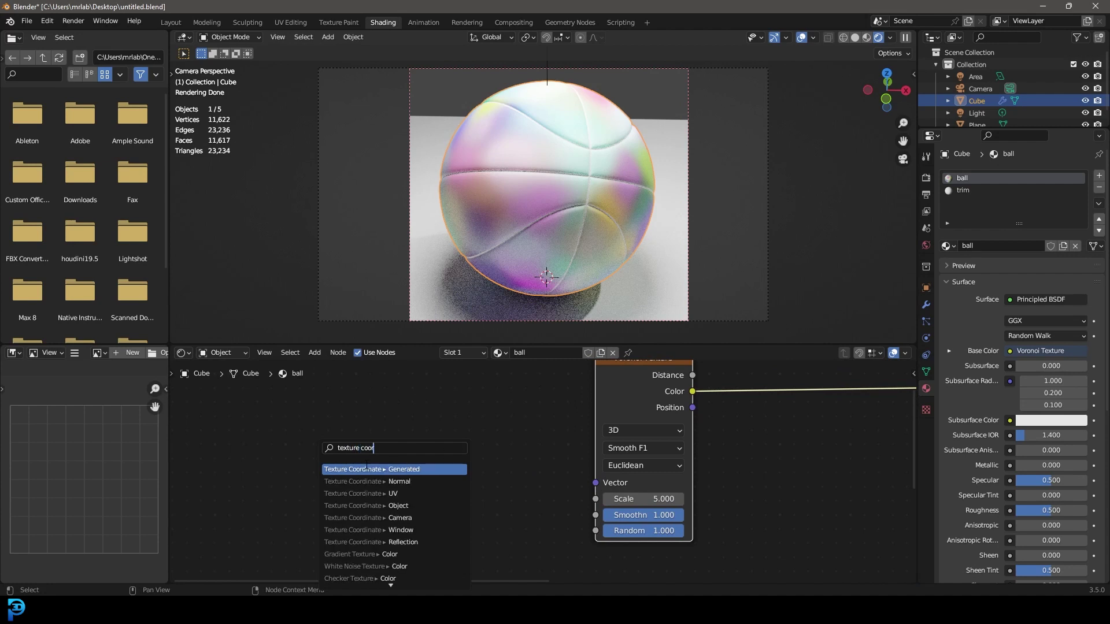
pyautogui.write('r')
pyautogui.press('Return')
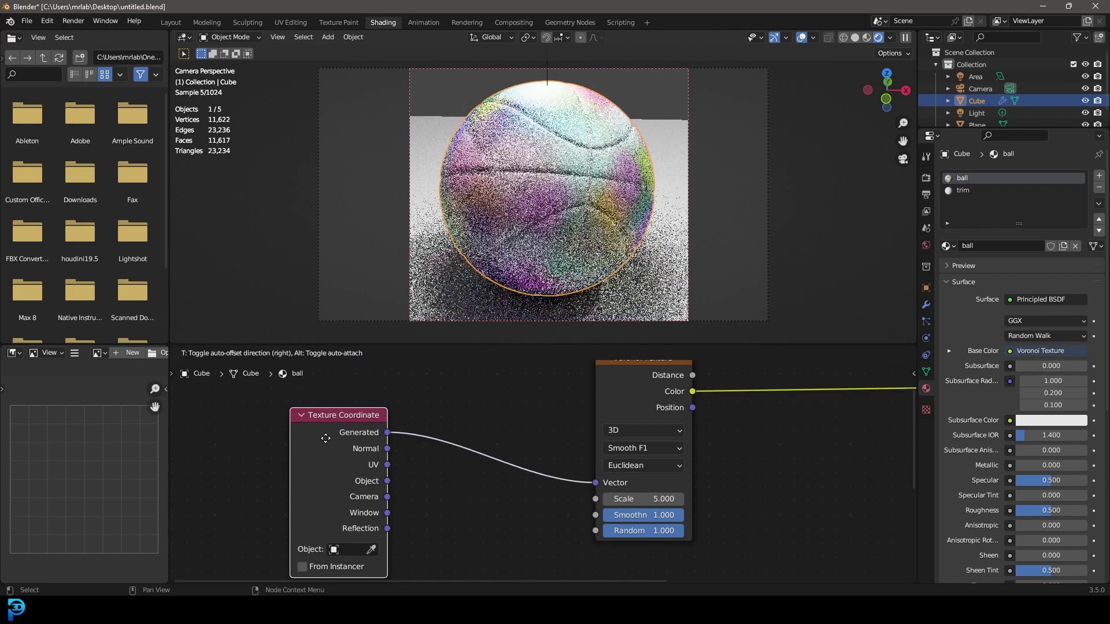
pyautogui.click(411, 426)
# Step: Insert a Mapping node between Texture Coordinate and Voronoi Texture and set its scale to 50 on X, Y and Z
pyautogui.hotkey('shift', 'a')
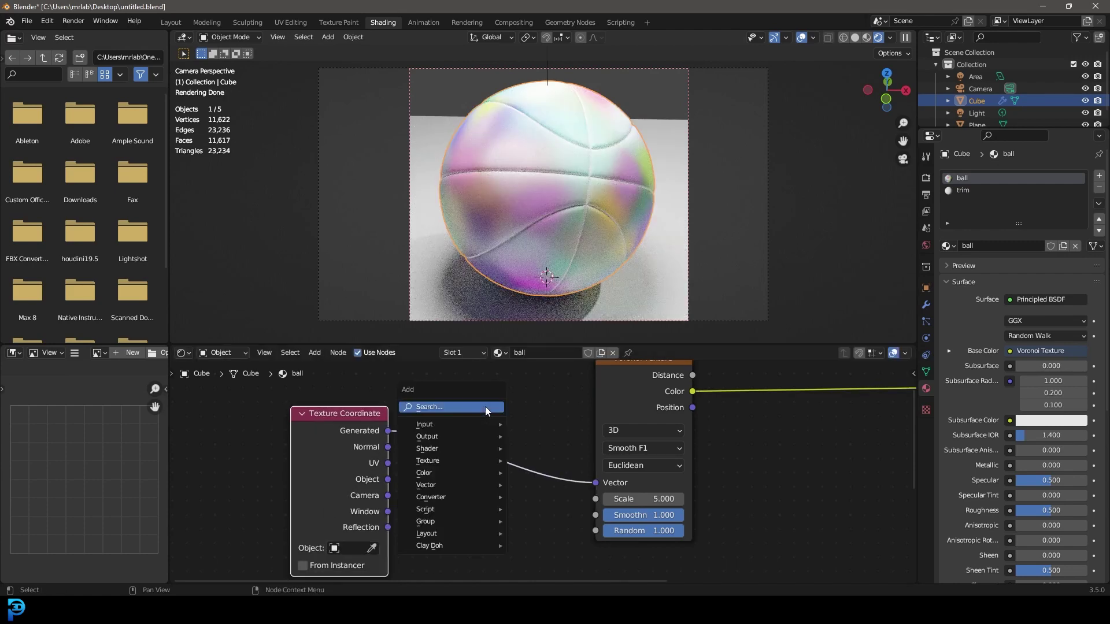
pyautogui.write('mapp')
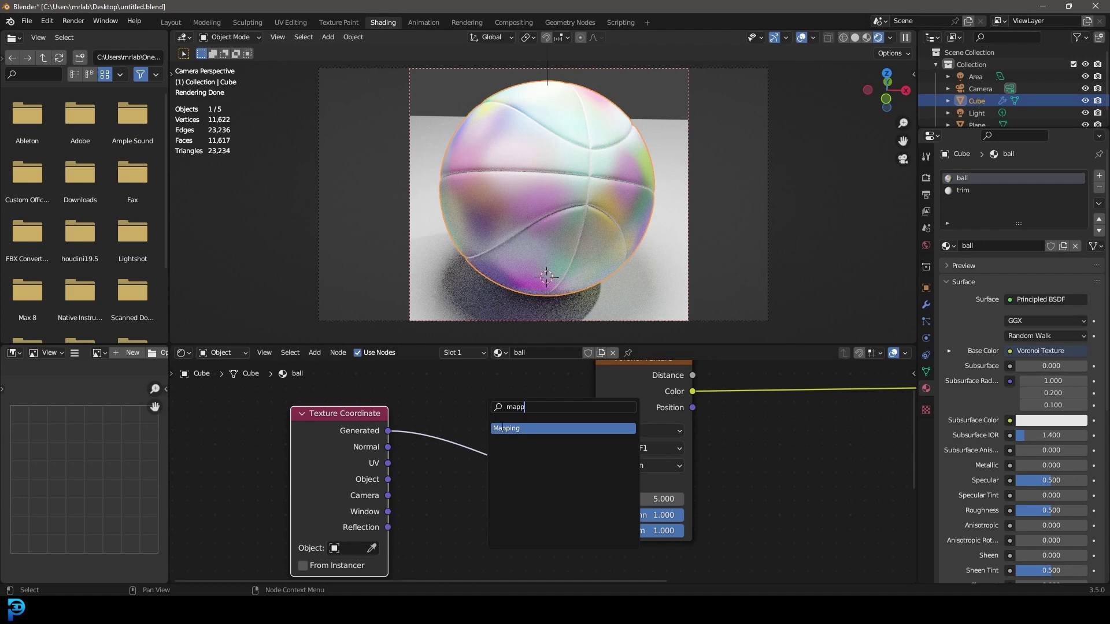
pyautogui.press('Return')
pyautogui.click(454, 409)
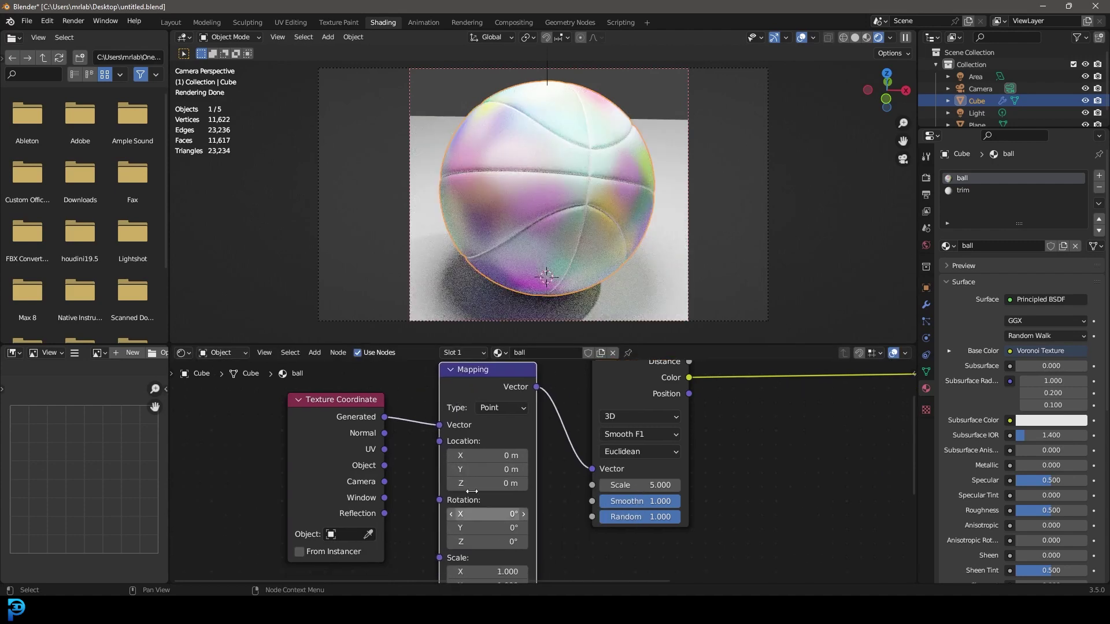
pyautogui.moveTo(472, 492); pyautogui.dragTo(451, 379, button='middle')
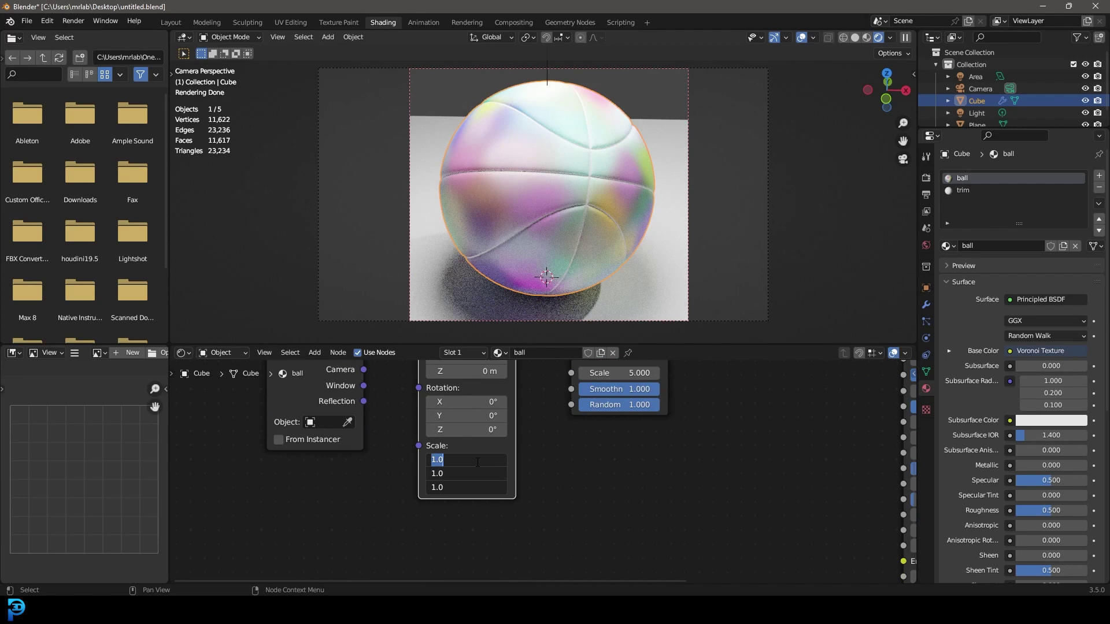
pyautogui.press('Return')
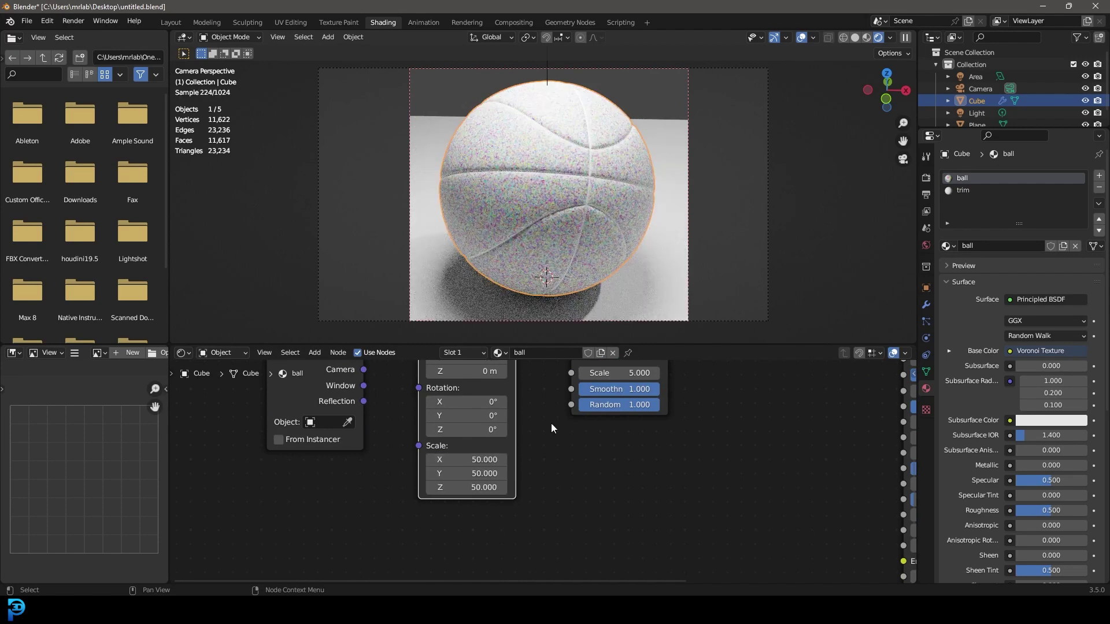
# Step: Insert a ColorRamp node on the link between the Voronoi Texture's Color and the Principled BSDF's Base Color
pyautogui.scroll(-1, 599, 432)
pyautogui.moveTo(599, 432); pyautogui.dragTo(570, 502, button='middle')
pyautogui.scroll(3, 583, 458)
pyautogui.moveTo(584, 459); pyautogui.dragTo(538, 502, button='middle')
pyautogui.scroll(1, 533, 434)
pyautogui.hotkey('shift', 'a')
pyautogui.click(532, 433)
pyautogui.write('color')
pyautogui.press('Return')
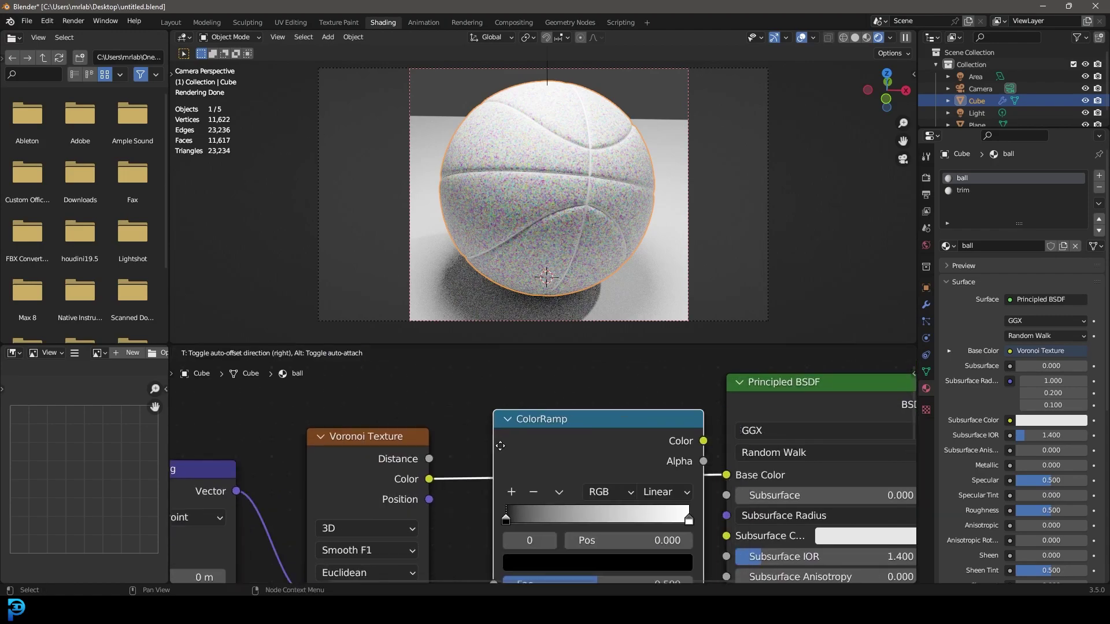
pyautogui.click(545, 448)
pyautogui.moveTo(548, 456); pyautogui.dragTo(505, 396, button='middle')
pyautogui.scroll(3, 555, 166)
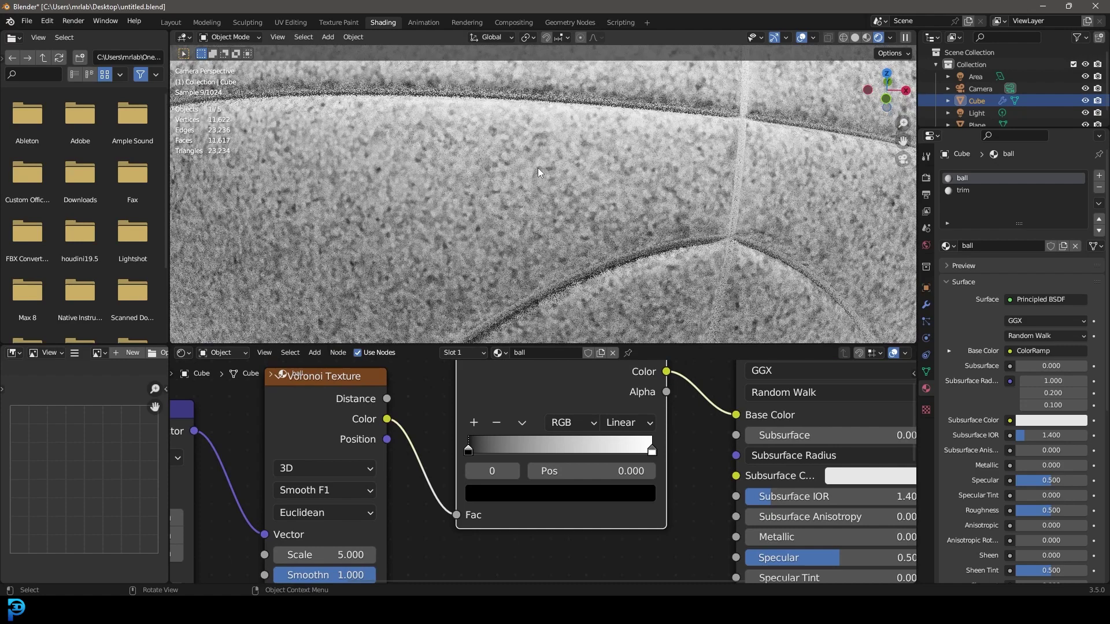
# Step: Move the ColorRamp's black stop to position 0.124 and lighten it to a light grey with value 0.760
pyautogui.moveTo(518, 497); pyautogui.dragTo(506, 480, button='middle')
pyautogui.scroll(2, 502, 484)
pyautogui.moveTo(429, 460); pyautogui.dragTo(461, 464)
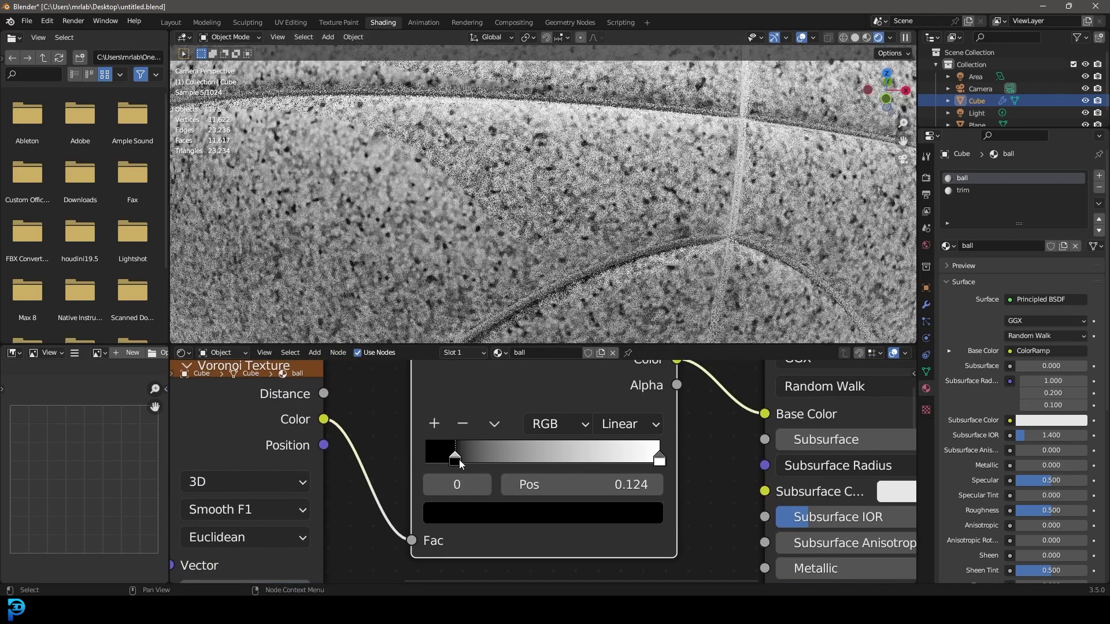
pyautogui.click(512, 509)
pyautogui.moveTo(612, 228); pyautogui.dragTo(616, 206)
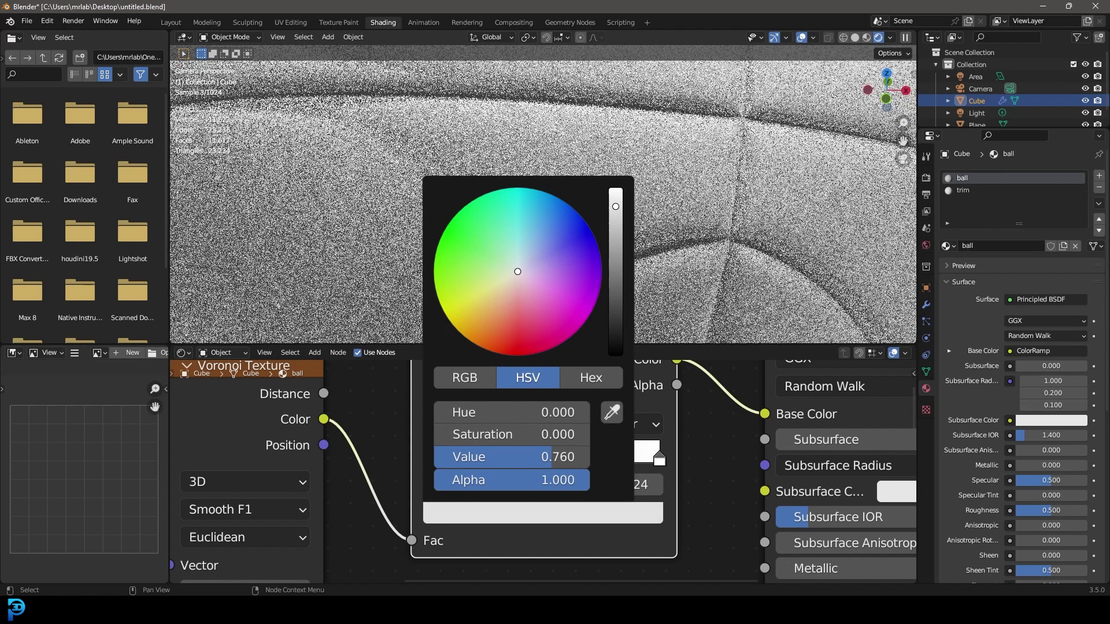
# Step: Add a stop to the ColorRamp at position 0.211 and colour it dark grey
pyautogui.click(434, 424)
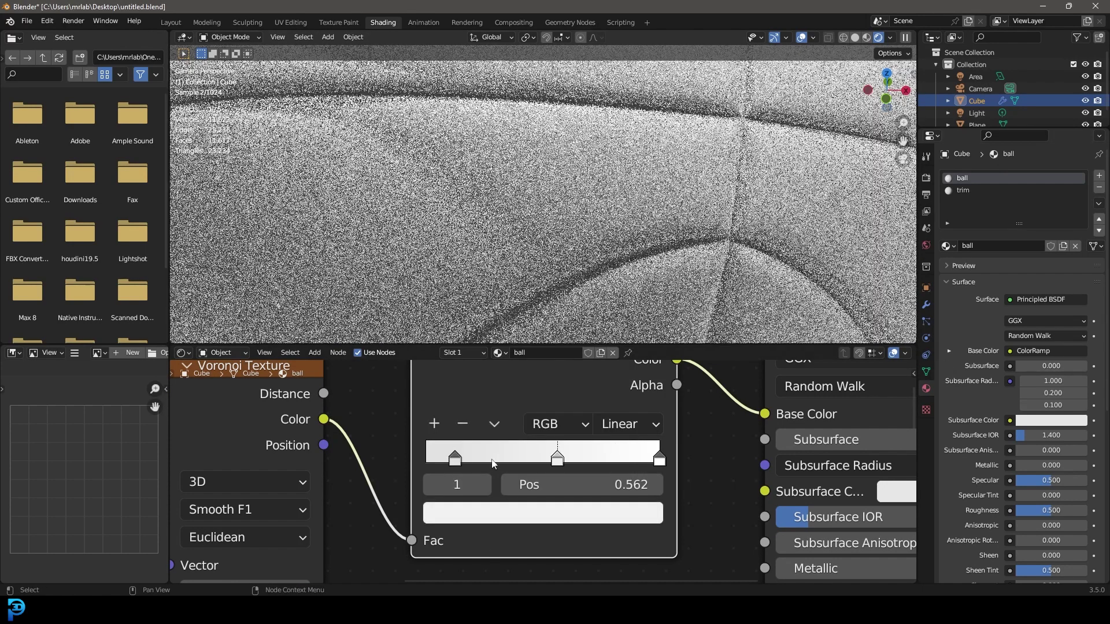
pyautogui.moveTo(557, 459); pyautogui.dragTo(475, 459)
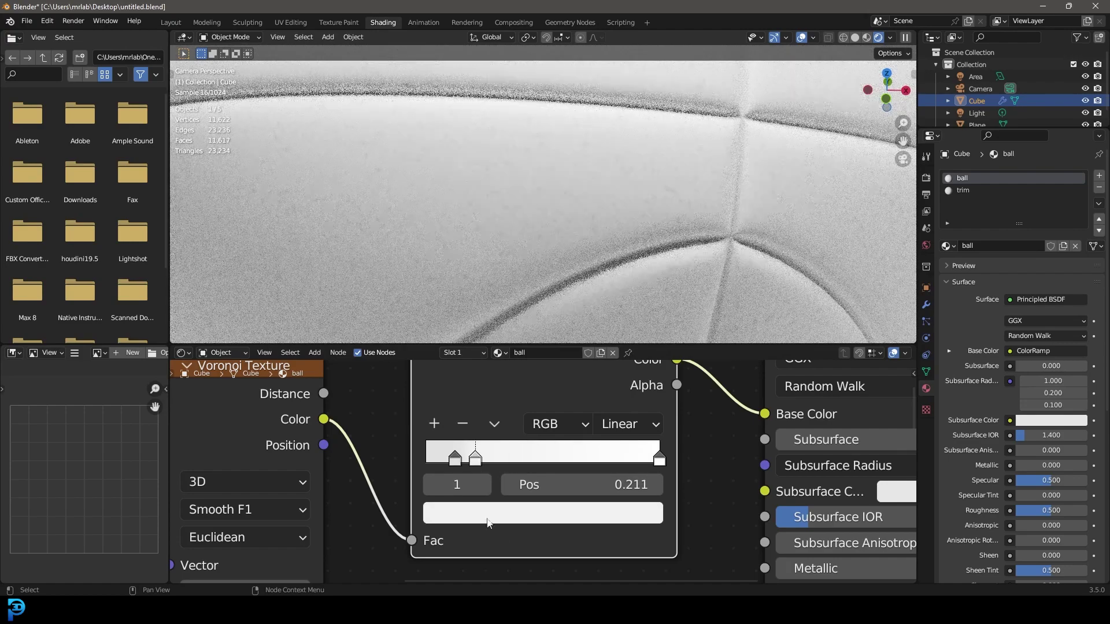
pyautogui.click(509, 520)
pyautogui.moveTo(616, 264); pyautogui.dragTo(616, 287)
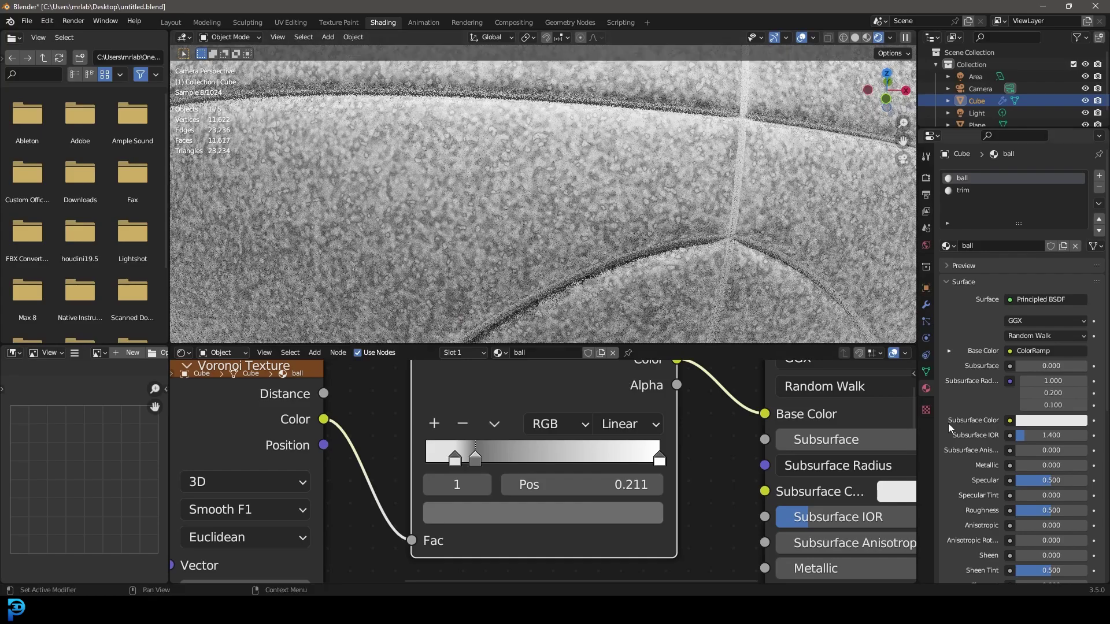
# Step: Add another ColorRamp stop at position 0.306 and colour it light grey
pyautogui.click(434, 423)
pyautogui.moveTo(466, 460); pyautogui.dragTo(497, 462)
pyautogui.click(515, 515)
pyautogui.moveTo(616, 254)
pyautogui.mouseDown()
pyautogui.moveTo(616, 202)
pyautogui.moveTo(616, 242)
pyautogui.mouseUp()
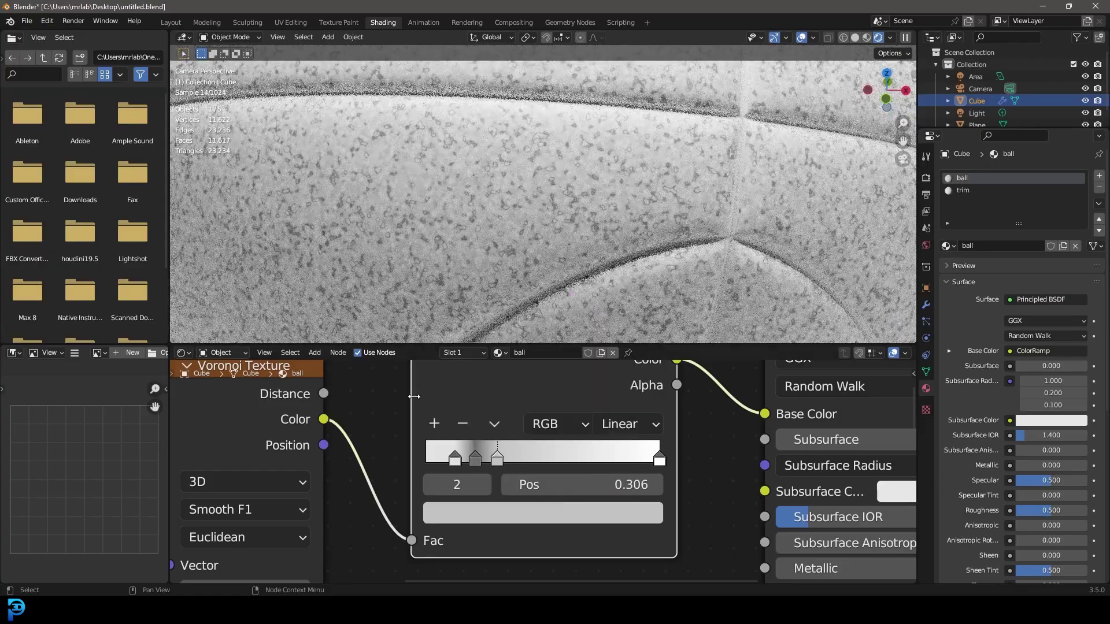
# Step: Add a further ColorRamp stop at position 0.543 and colour it dark grey
pyautogui.click(434, 423)
pyautogui.moveTo(486, 460); pyautogui.dragTo(553, 463)
pyautogui.click(558, 508)
pyautogui.moveTo(616, 263); pyautogui.dragTo(615, 293)
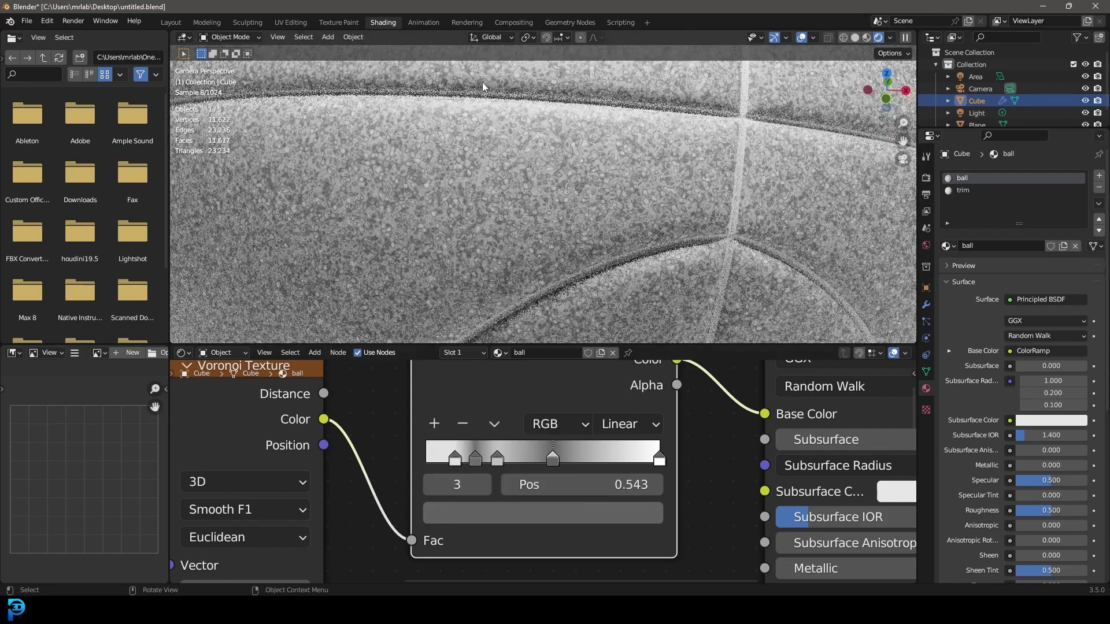
# Step: Move the texture nodes and ColorRamp away from the Principled BSDF to make room for another node
pyautogui.scroll(3, 418, 196)
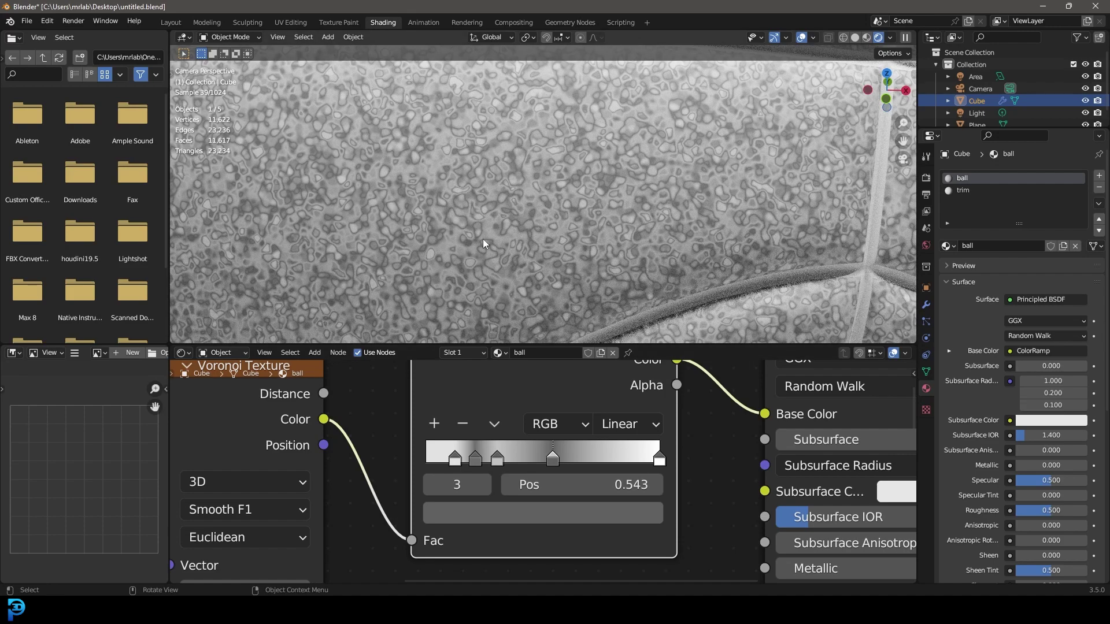
pyautogui.scroll(-5, 523, 516)
pyautogui.press('Home')
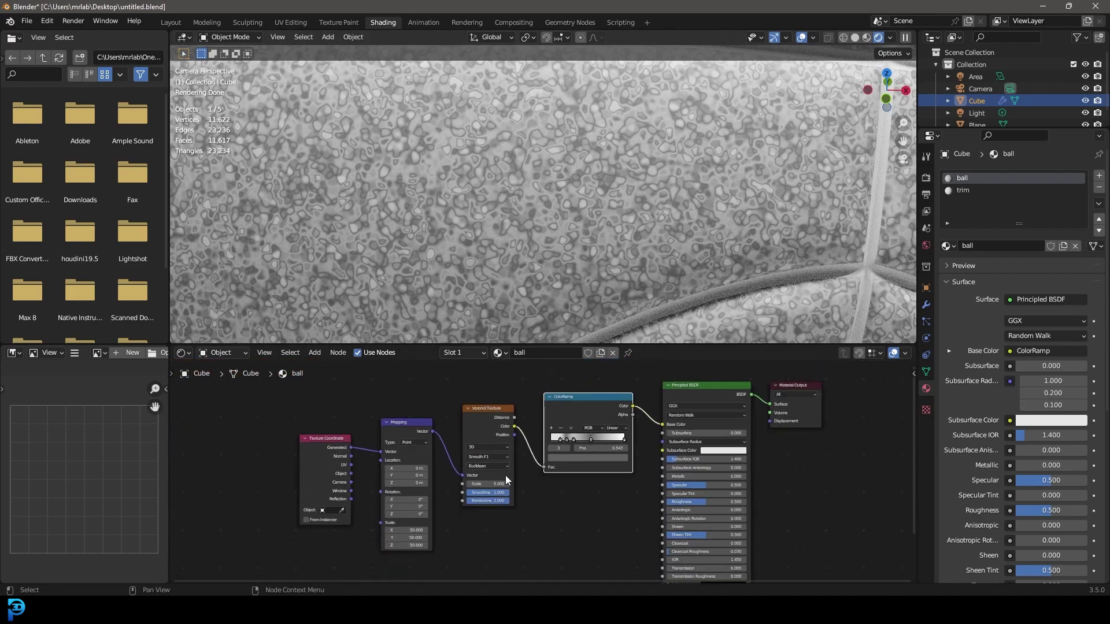
pyautogui.press('g')
pyautogui.click(180, 422)
# Step: Insert a second ColorRamp node between the existing ColorRamp and the Principled BSDF's Base Color
pyautogui.scroll(3, 486, 403)
pyautogui.hotkey('shift', 'a')
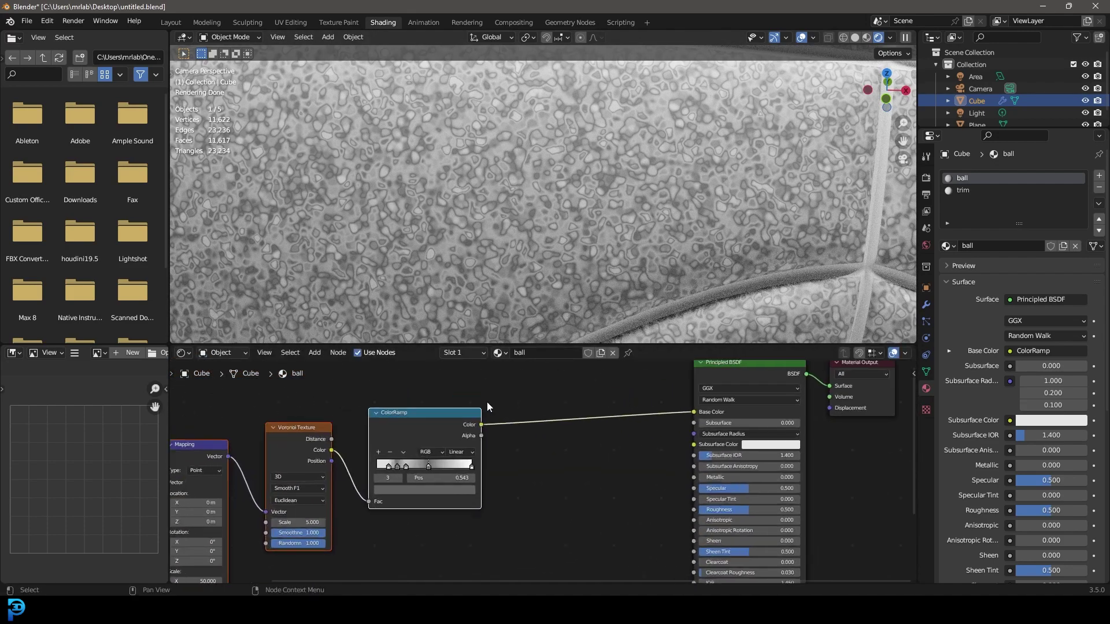
pyautogui.click(501, 392)
pyautogui.write('colo')
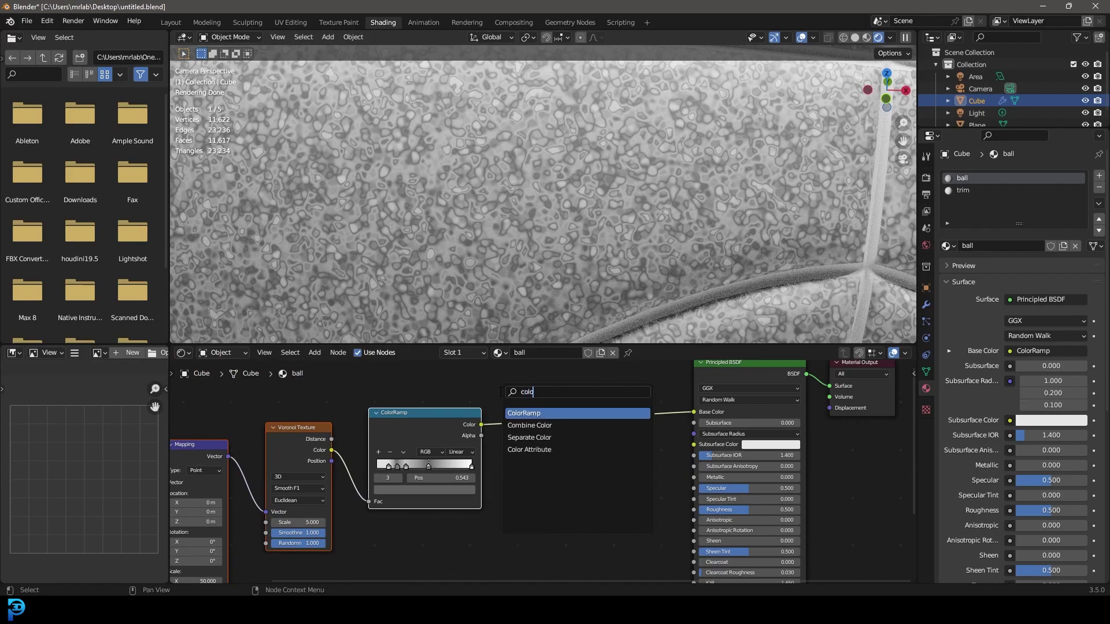
pyautogui.press('Return')
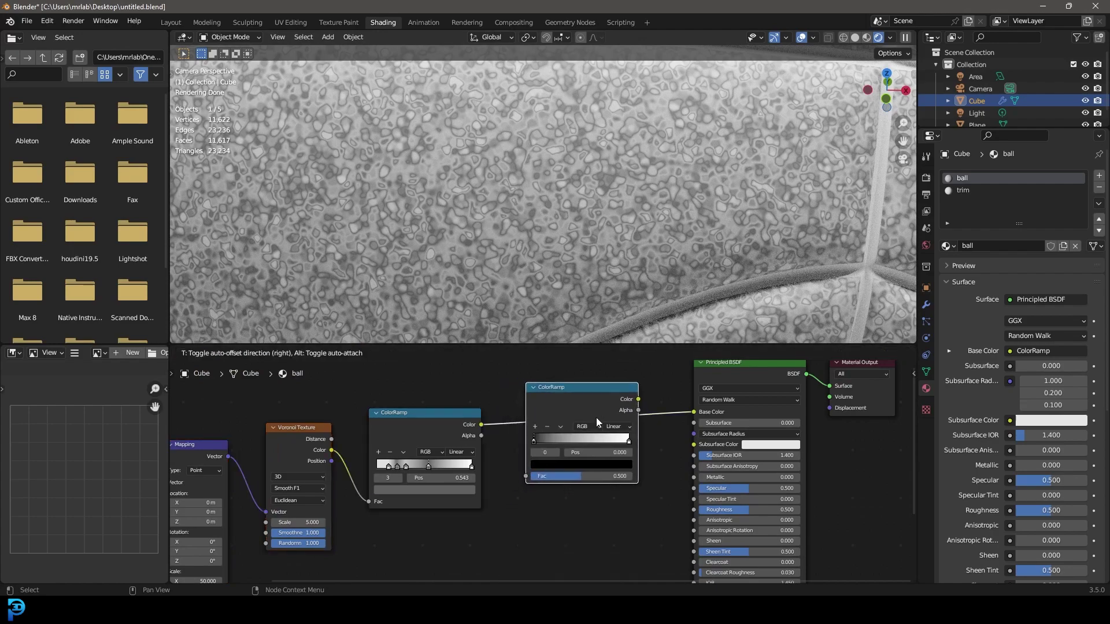
pyautogui.click(589, 514)
# Step: Move the new ColorRamp's black stop to position 0.133 and colour it orange
pyautogui.scroll(2, 590, 514)
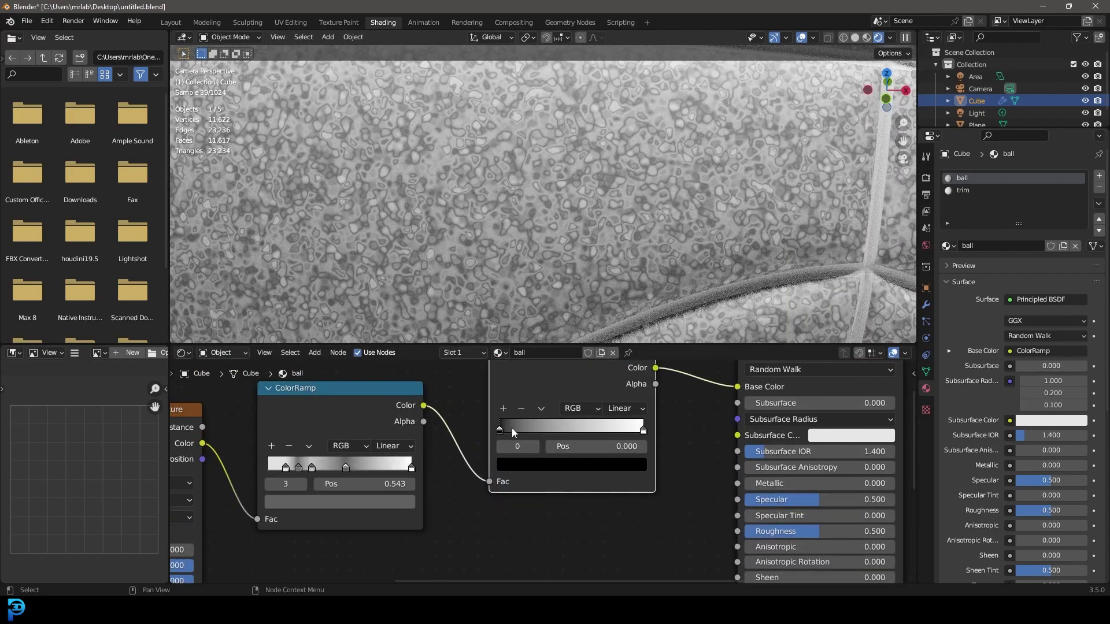
pyautogui.moveTo(502, 428); pyautogui.dragTo(522, 432)
pyautogui.click(538, 467)
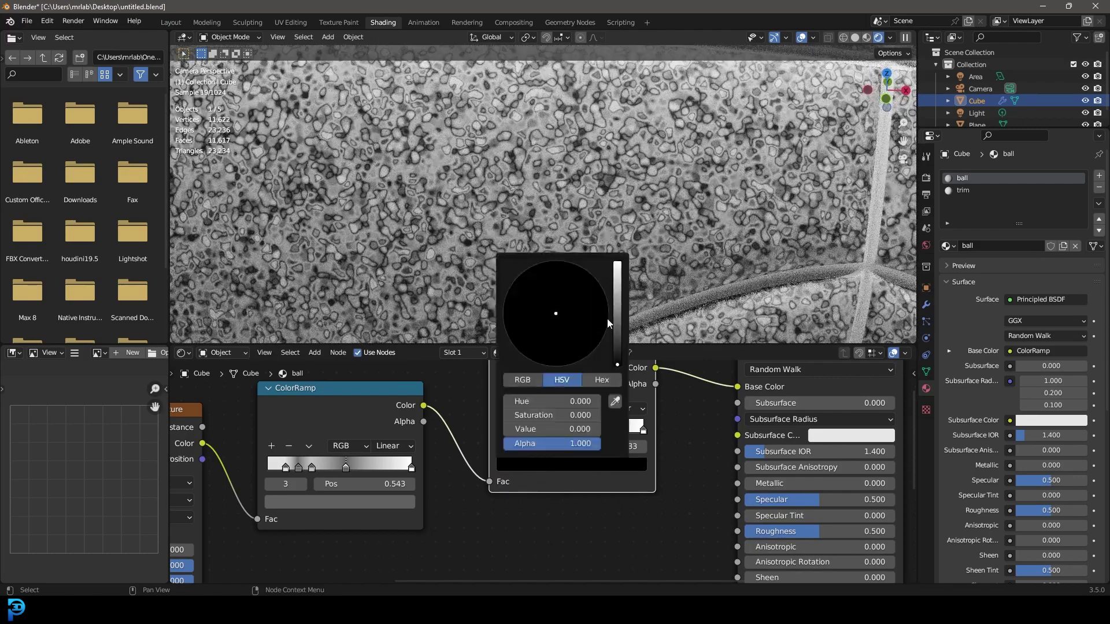
pyautogui.click(618, 322)
pyautogui.moveTo(554, 335); pyautogui.dragTo(548, 342)
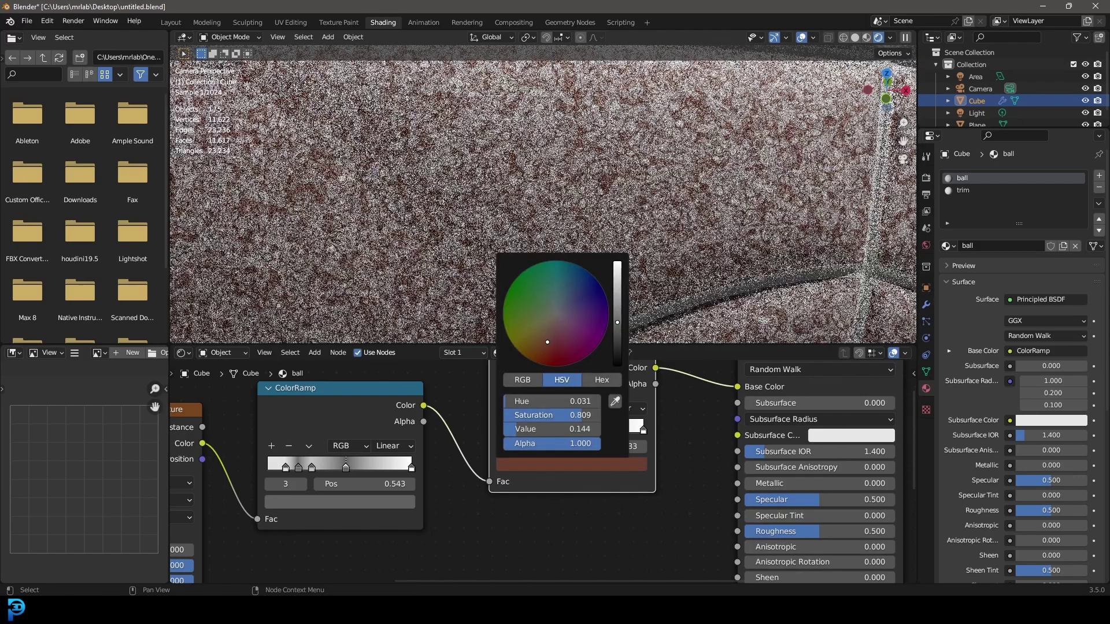
pyautogui.moveTo(617, 322); pyautogui.dragTo(617, 278)
pyautogui.moveTo(564, 326)
pyautogui.mouseDown()
pyautogui.moveTo(529, 353)
pyautogui.moveTo(543, 354)
pyautogui.mouseUp()
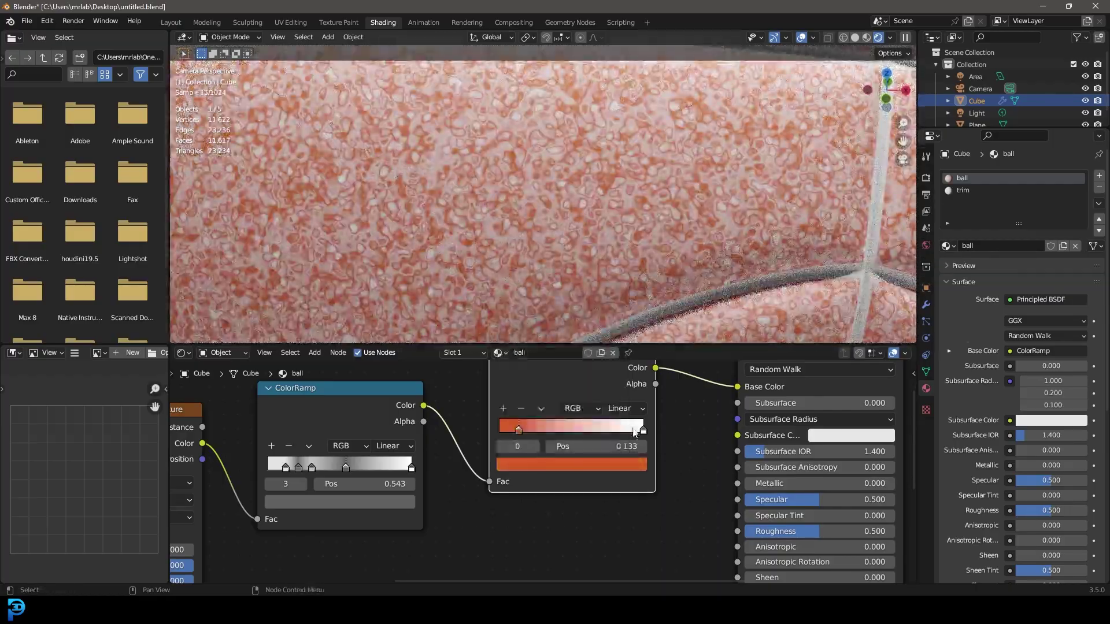
# Step: Move the second ColorRamp's white stop to position 0.698 and colour it a bright orange-red
pyautogui.click(634, 432)
pyautogui.click(605, 466)
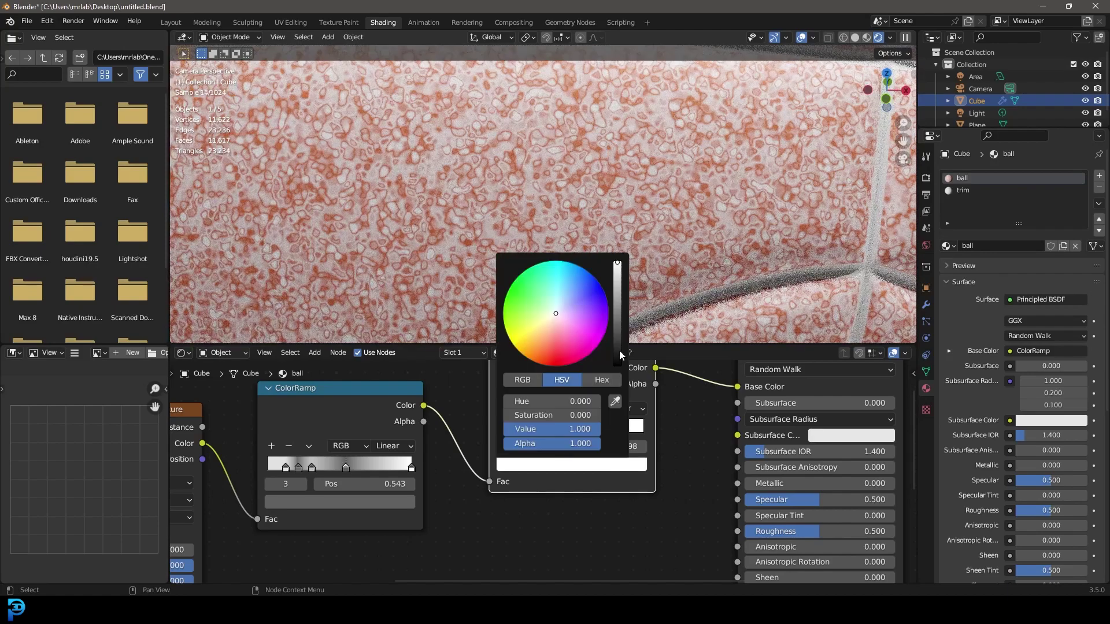
pyautogui.moveTo(548, 350); pyautogui.dragTo(552, 350)
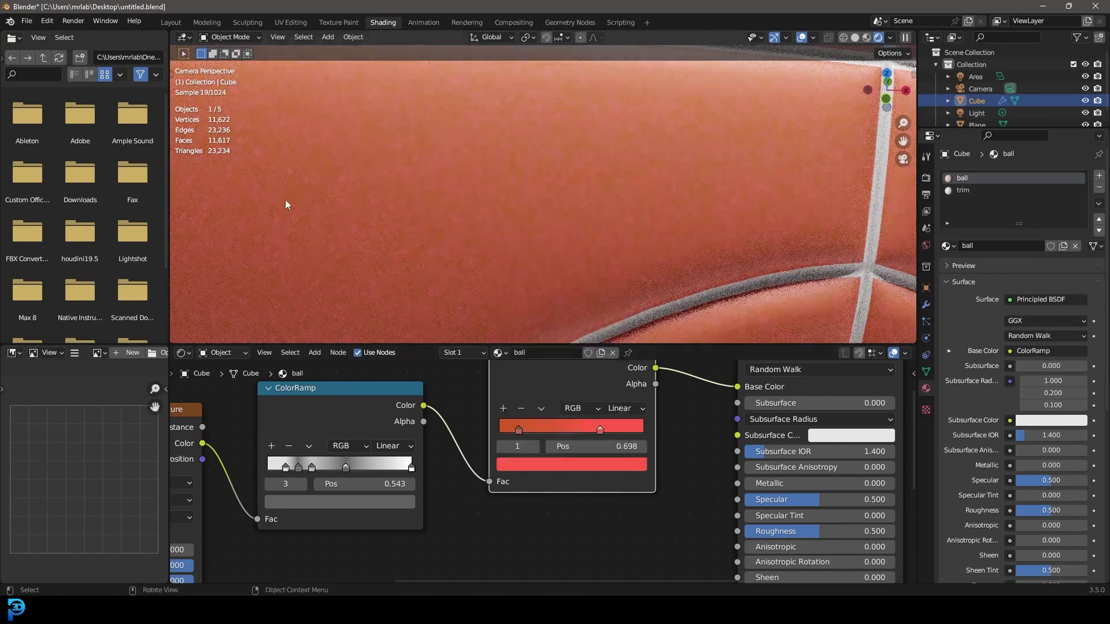
pyautogui.click(584, 464)
pyautogui.moveTo(555, 342); pyautogui.dragTo(554, 350)
pyautogui.scroll(-8, 533, 214)
pyautogui.scroll(-5, 512, 417)
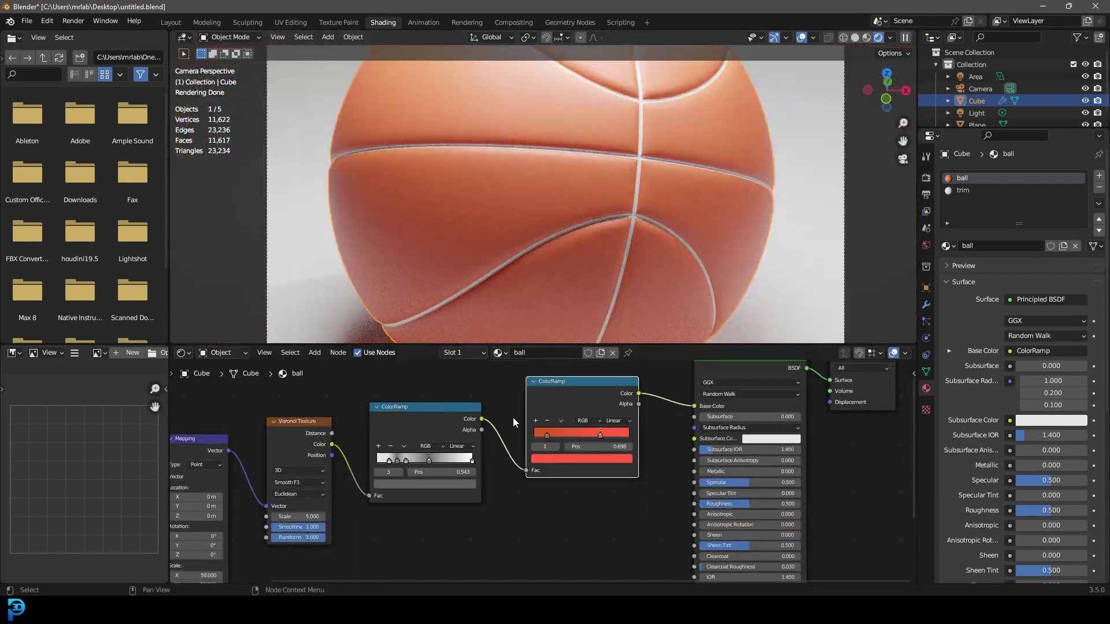
# Step: Connect the first ColorRamp's Color output to the Principled BSDF's Roughness input
pyautogui.moveTo(512, 417); pyautogui.dragTo(442, 407, button='middle')
pyautogui.scroll(1, 442, 408)
pyautogui.moveTo(398, 404); pyautogui.dragTo(648, 503)
pyautogui.moveTo(621, 513); pyautogui.dragTo(580, 463, button='middle')
# Step: Add a Bump node below the ColorRamp nodes
pyautogui.hotkey('shift', 'a')
pyautogui.click(557, 437)
pyautogui.write('c')
pyautogui.press('BackSpace')
pyautogui.write('bump')
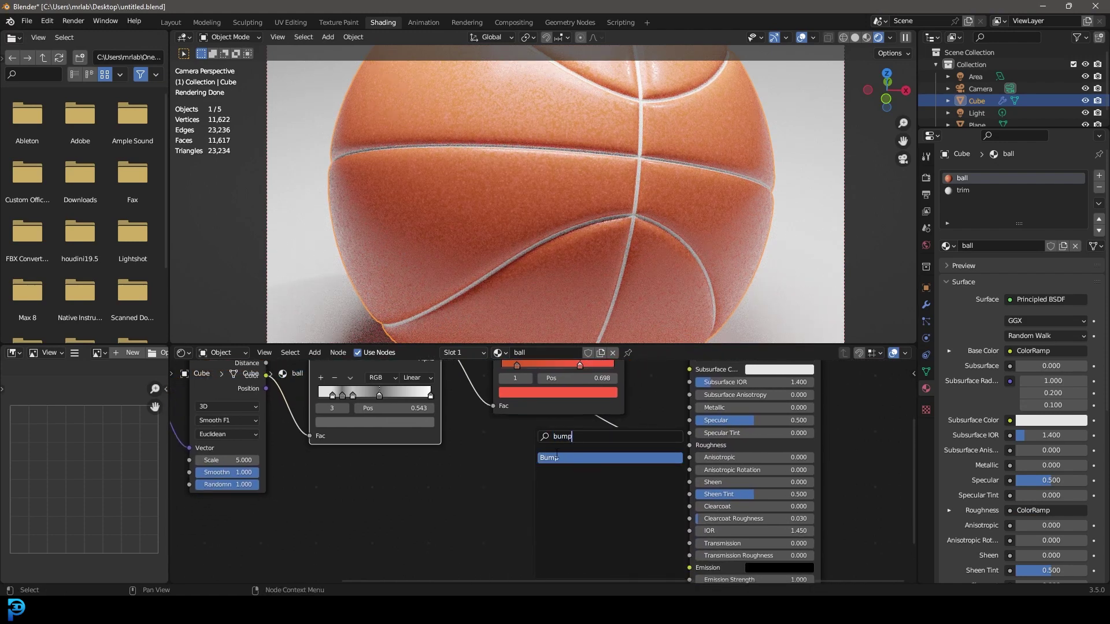
pyautogui.press('Return')
pyautogui.click(540, 468)
# Step: Feed the first ColorRamp's Color into the Bump node's Height and link its Normal output to the Principled BSDF's Normal
pyautogui.scroll(-1, 539, 468)
pyautogui.moveTo(456, 365); pyautogui.dragTo(501, 524)
pyautogui.scroll(3, 584, 534)
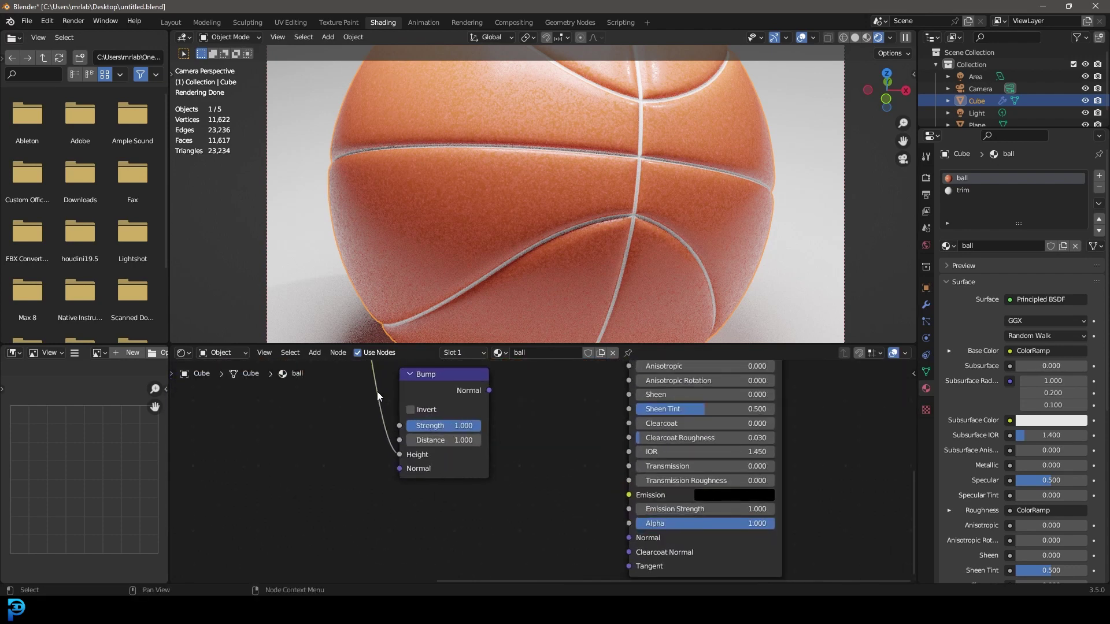
pyautogui.moveTo(433, 377); pyautogui.dragTo(635, 537)
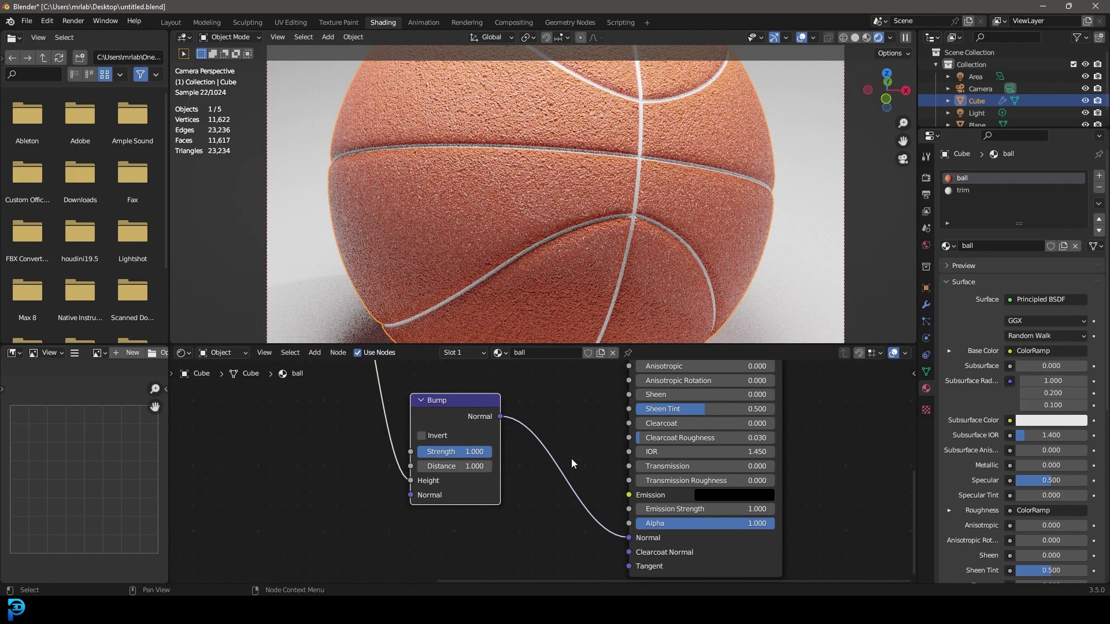
# Step: Lower the Bump node's Strength to 0.3 and fine-tune it to 0.185
pyautogui.click(457, 451)
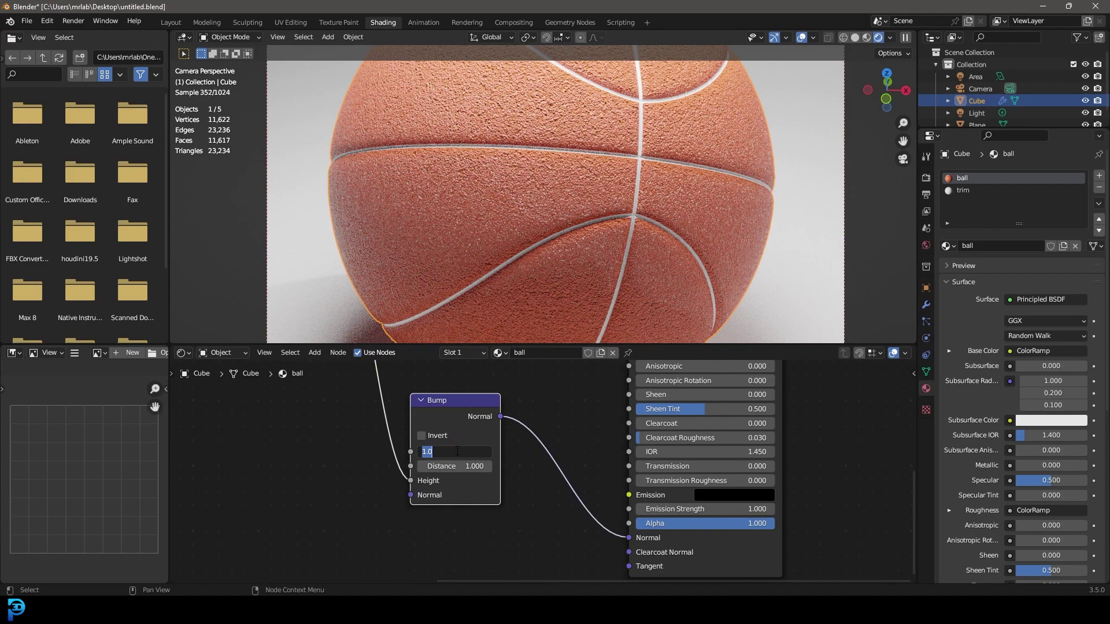
pyautogui.write('.3')
pyautogui.press('Return')
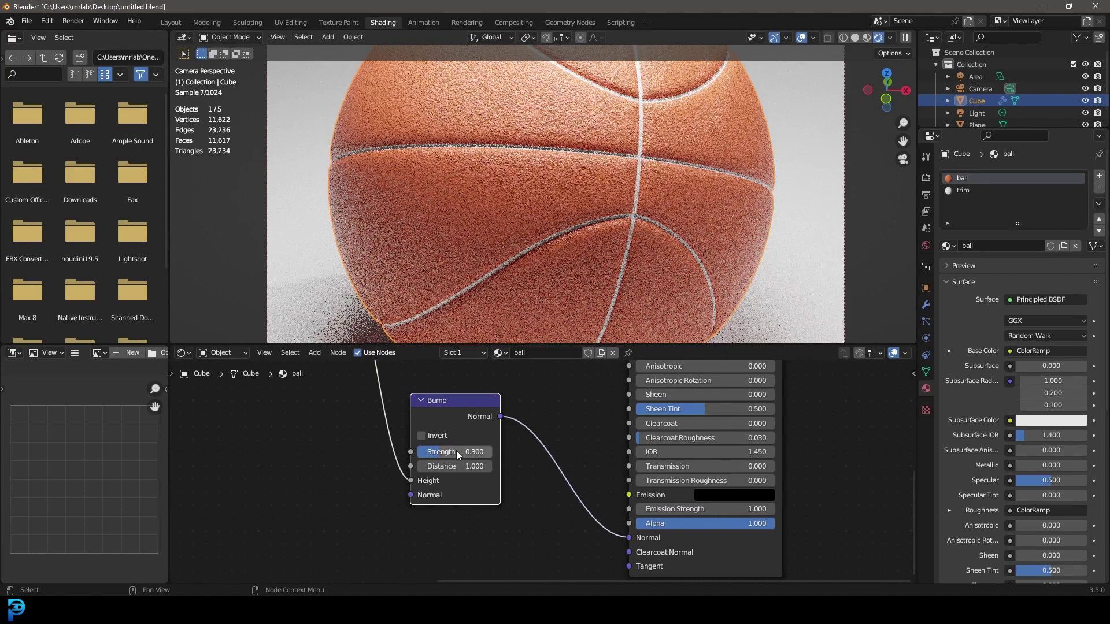
pyautogui.moveTo(468, 450); pyautogui.dragTo(439, 451)
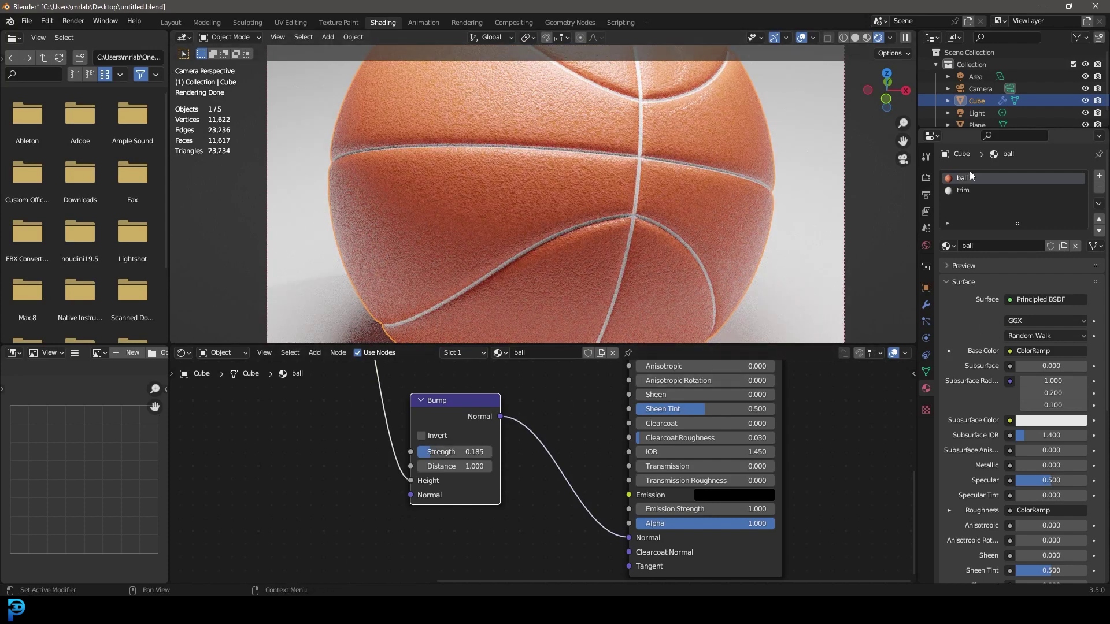
# Step: Make the trim material's Base Color near-black with a value of about 0.011
pyautogui.click(964, 189)
pyautogui.moveTo(866, 413); pyautogui.dragTo(776, 407, button='middle')
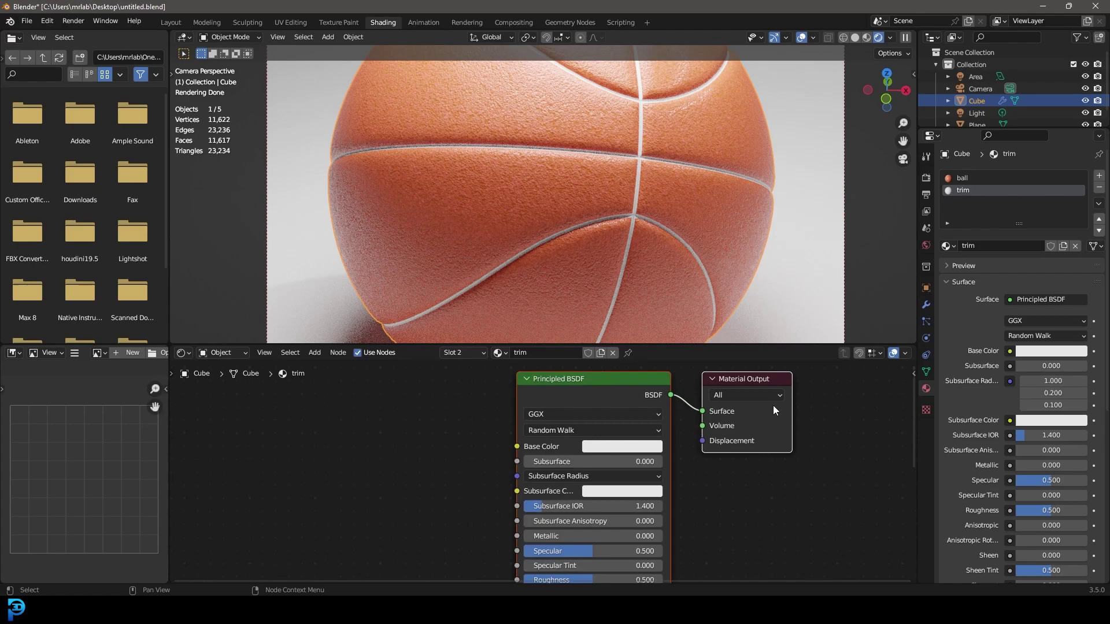
pyautogui.click(608, 446)
pyautogui.moveTo(692, 271); pyautogui.dragTo(692, 370)
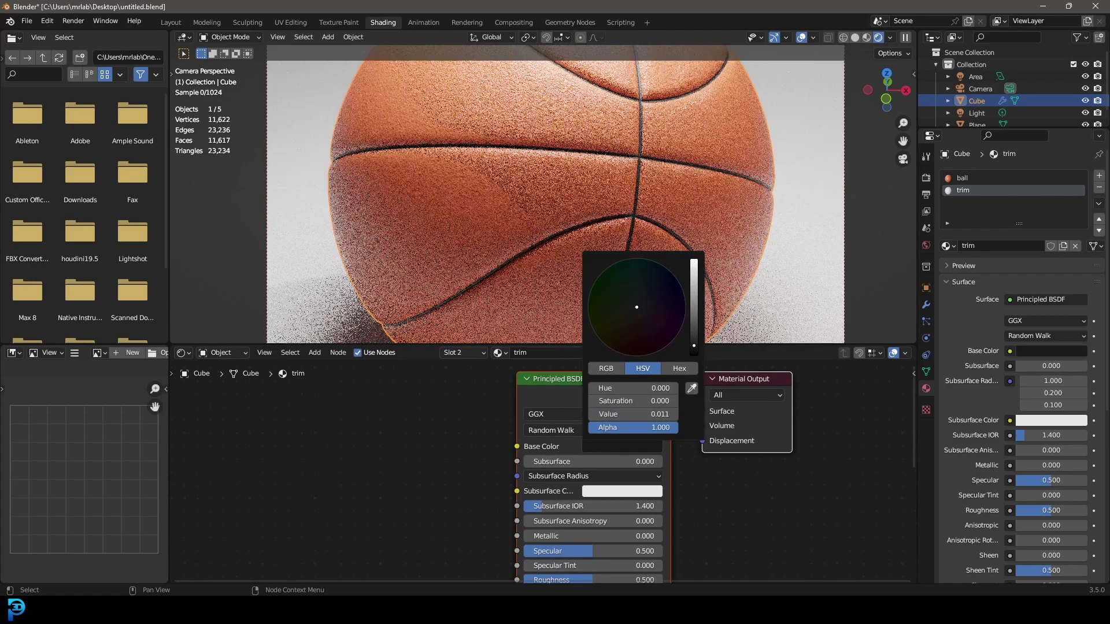
pyautogui.press('Home')
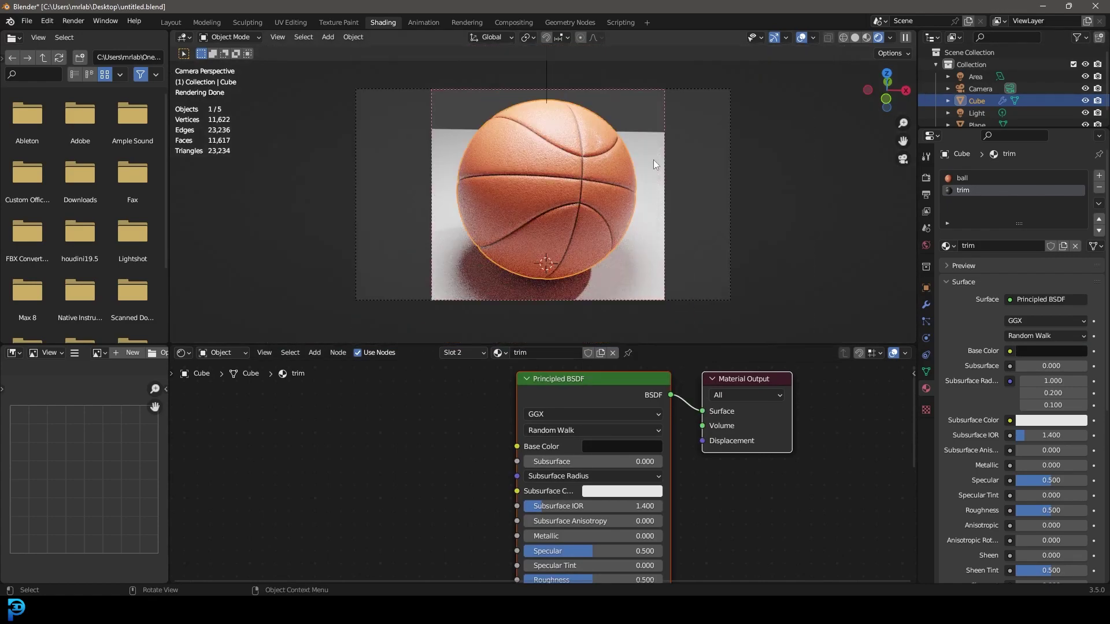
# Step: Give the ground plane's material a near-black Base Color, Specular 0.353 and Roughness 0.264
pyautogui.click(652, 139)
pyautogui.click(565, 354)
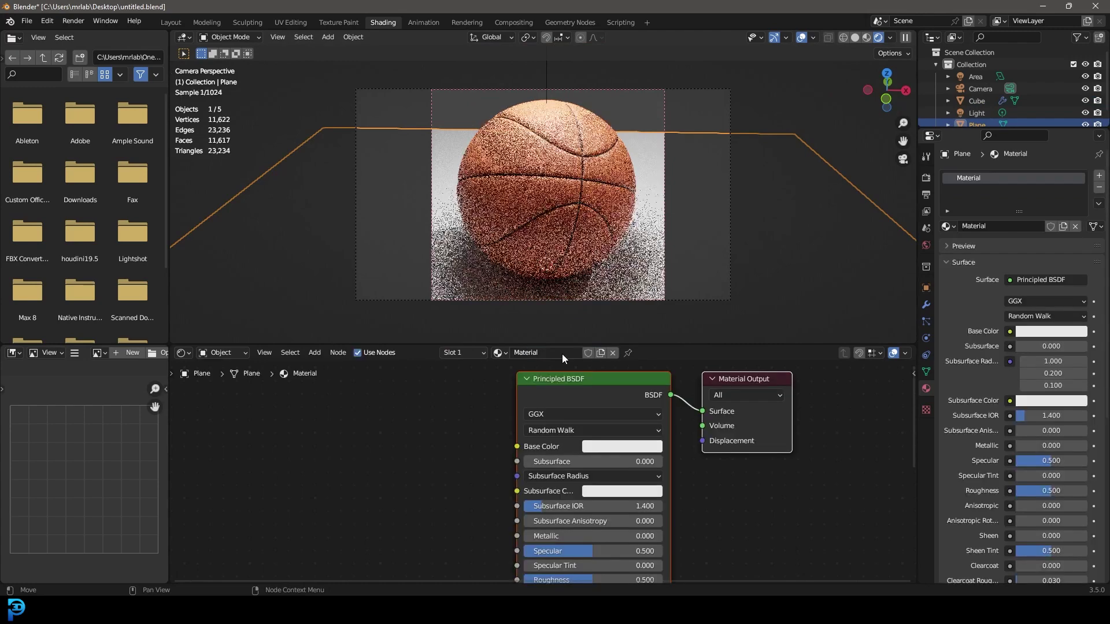
pyautogui.click(618, 447)
pyautogui.click(696, 347)
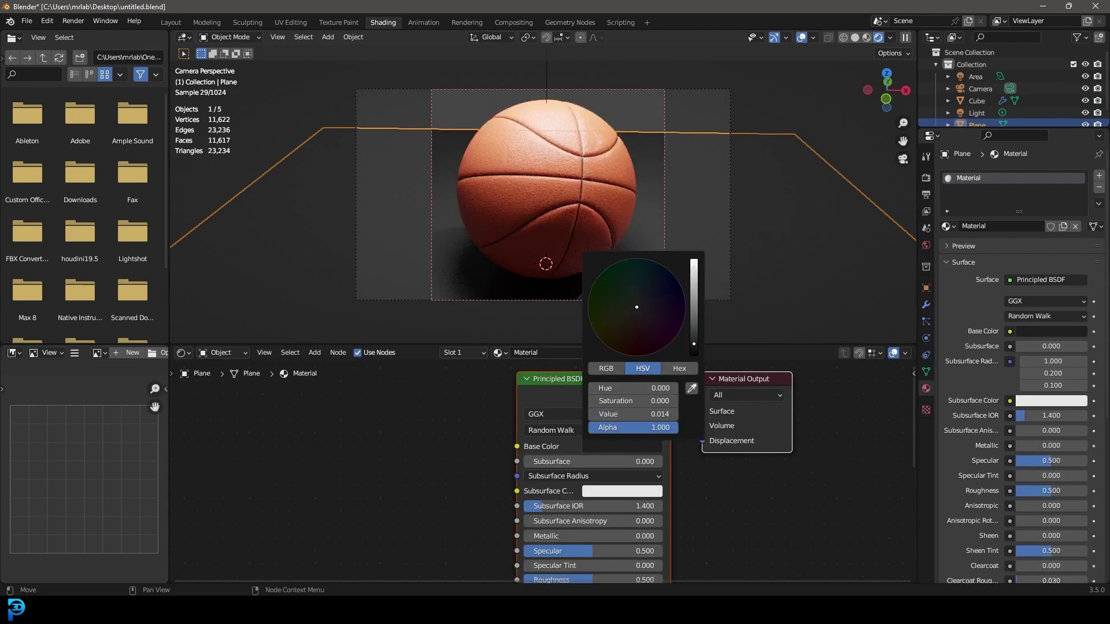
pyautogui.moveTo(706, 550); pyautogui.dragTo(702, 462, button='middle')
pyautogui.moveTo(596, 494); pyautogui.dragTo(522, 463)
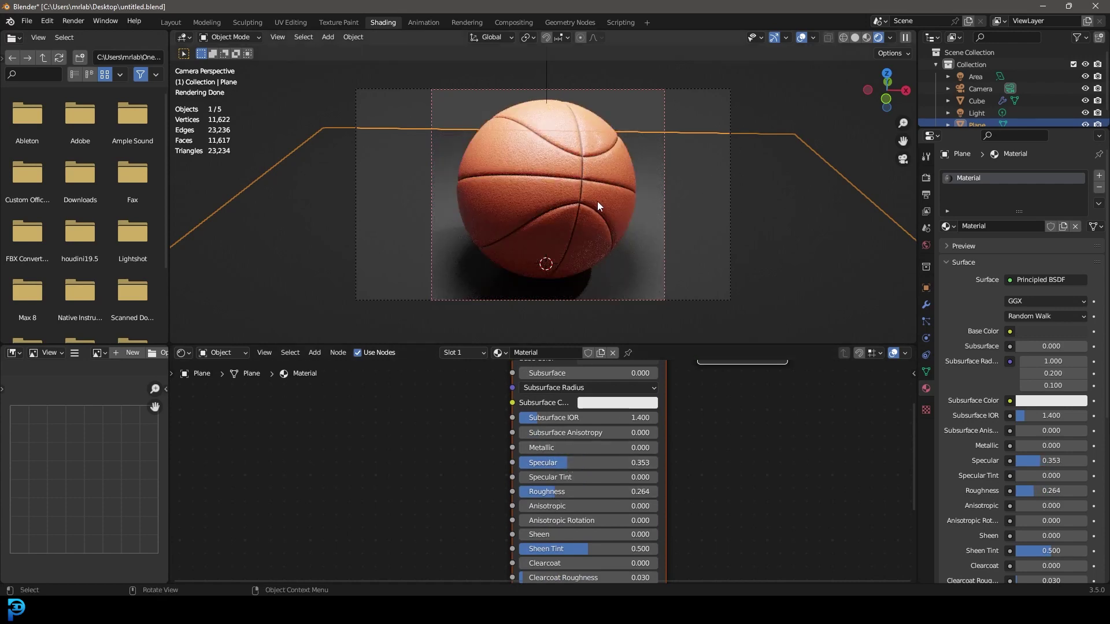
# Step: Redraw the render region so it covers the whole camera frame
pyautogui.scroll(-1, 506, 215)
pyautogui.hotkey('ctrl', 'b')
pyautogui.moveTo(366, 296); pyautogui.dragTo(725, 83)
pyautogui.scroll(2, 637, 143)
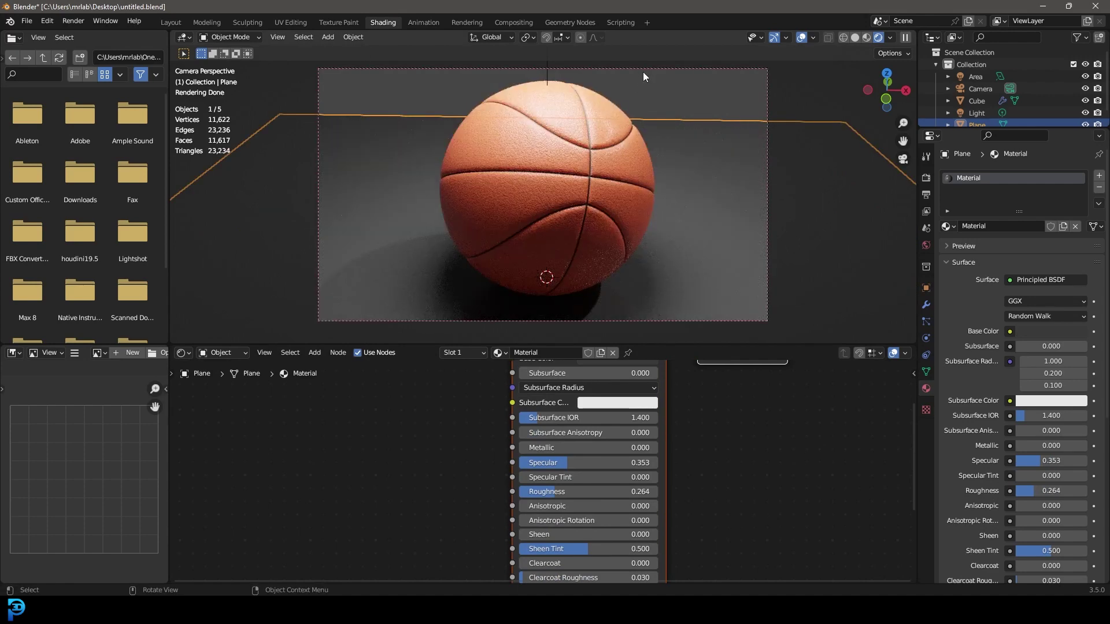
# Step: Move the camera closer to the basketball along its local Z axis and adjust the framing
pyautogui.click(642, 71)
pyautogui.press('g')
pyautogui.press('z')
pyautogui.press('z')
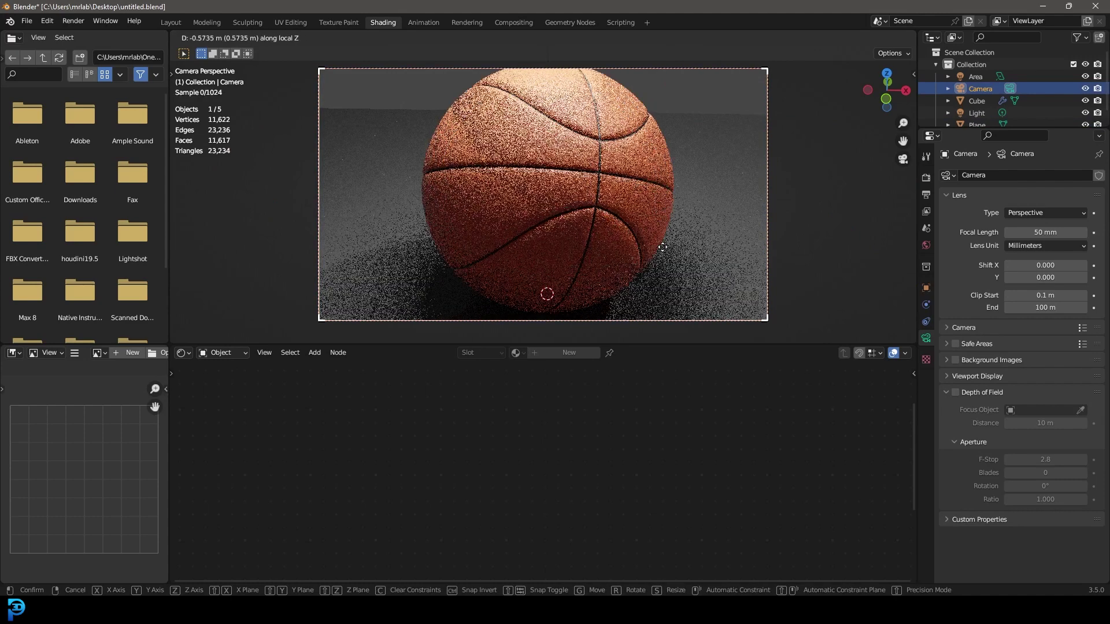
pyautogui.click(663, 259)
pyautogui.press('g')
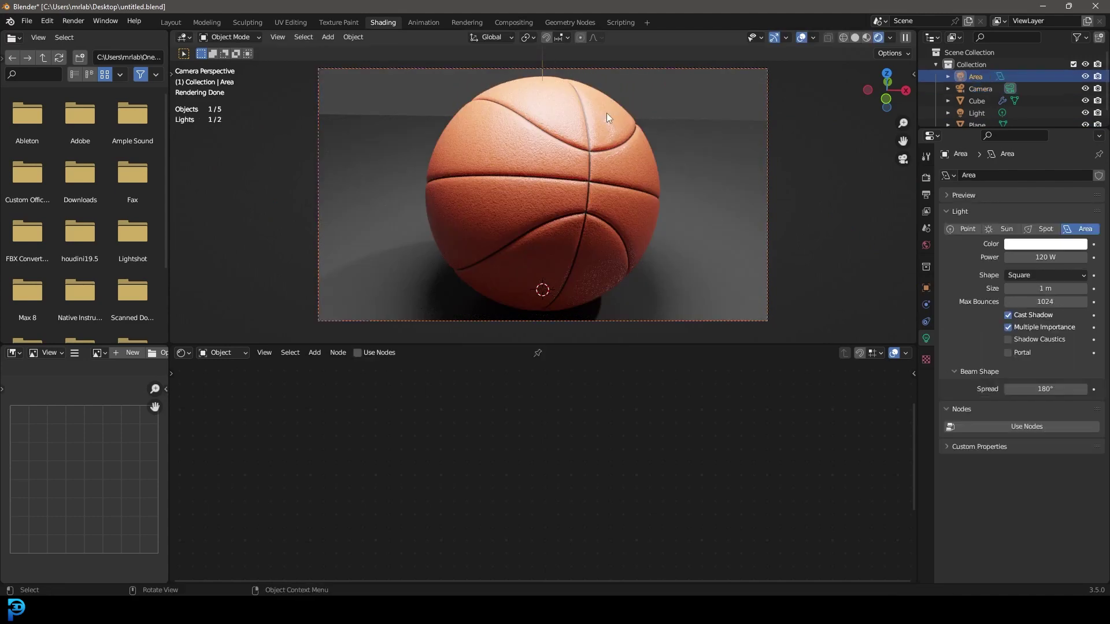
# Step: In the right side view, tilt the area light towards the camera side and move it behind the basketball
pyautogui.press('KP_3')
pyautogui.press('r')
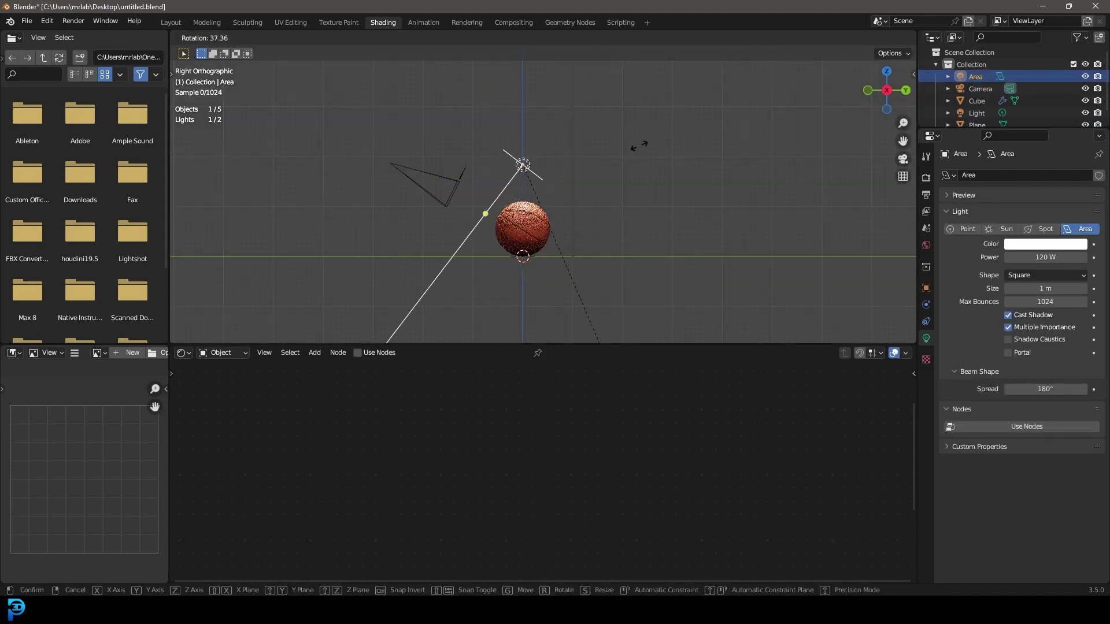
pyautogui.click(592, 175)
pyautogui.press('g')
pyautogui.click(673, 194)
# Step: In the top view, duplicate the area light to the left of the basketball and rotate the copy to face the ball
pyautogui.press('KP_7')
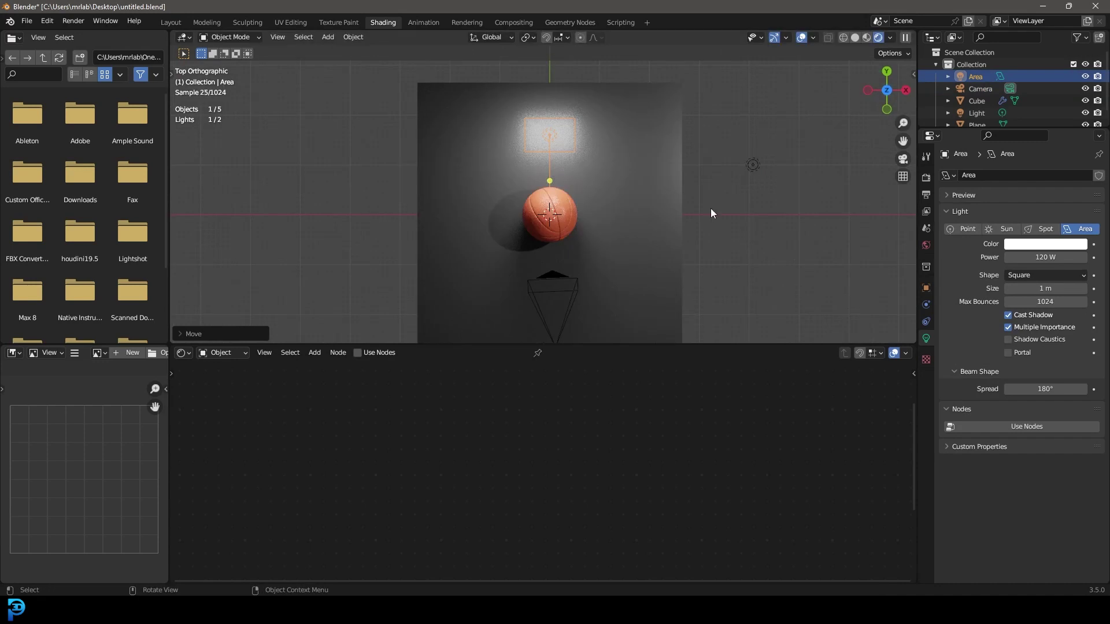
pyautogui.hotkey('shift', 'd')
pyautogui.press('Return')
pyautogui.press('r')
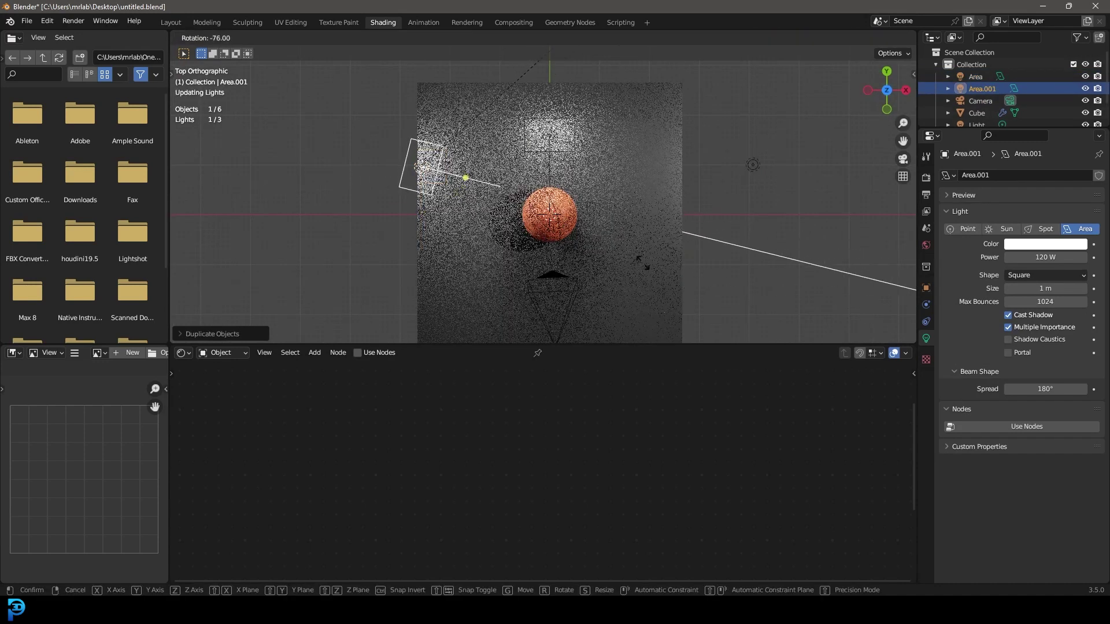
pyautogui.click(612, 278)
# Step: Duplicate the area light again to the front right of the basketball and rotate the copy towards the ball
pyautogui.scroll(-3, 530, 252)
pyautogui.hotkey('shift', 'd')
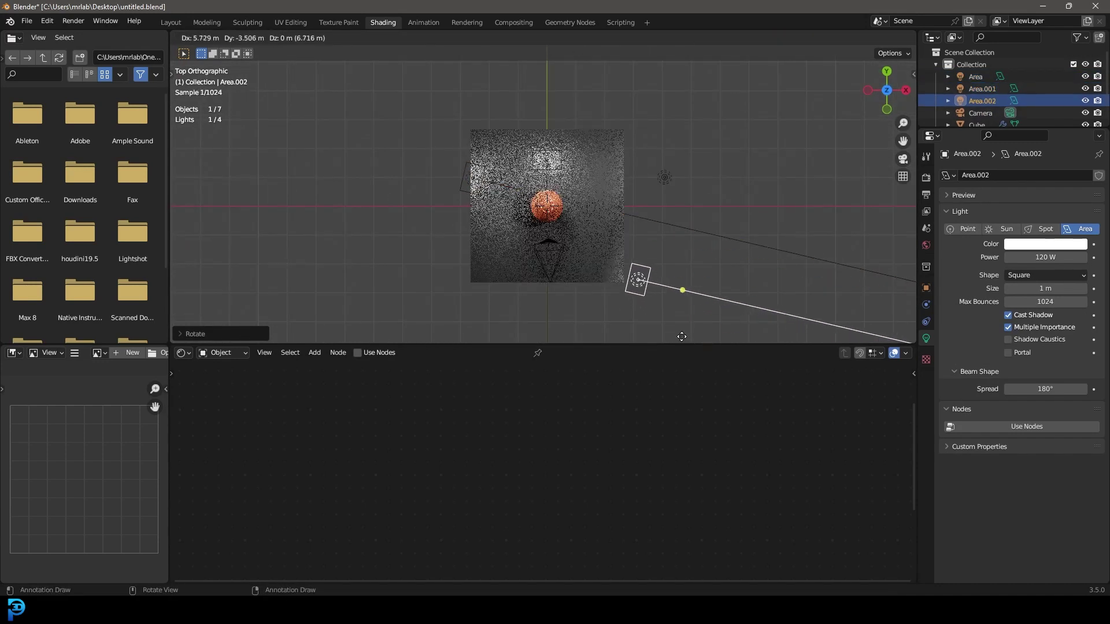
pyautogui.click(682, 53)
pyautogui.press('r')
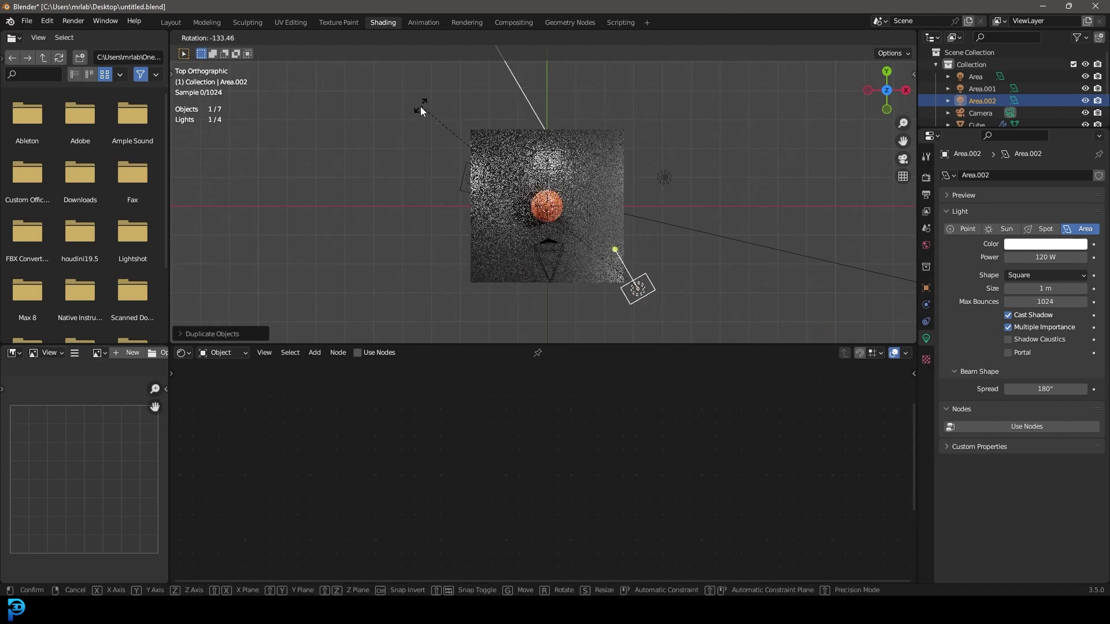
pyautogui.click(609, 110)
pyautogui.press('KP_0')
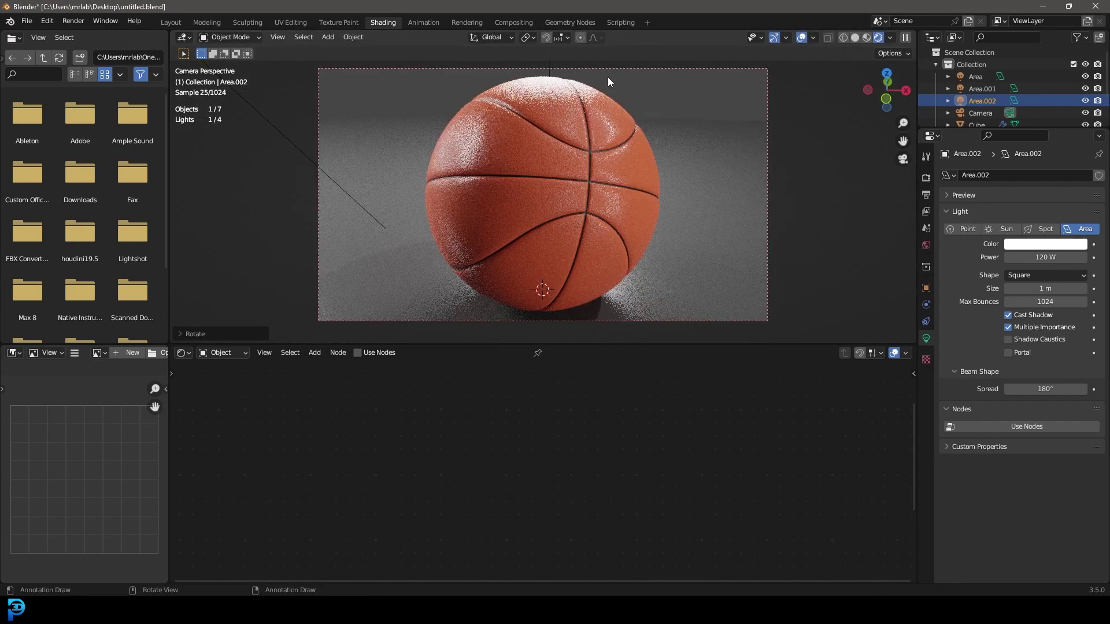
pyautogui.scroll(2, 597, 176)
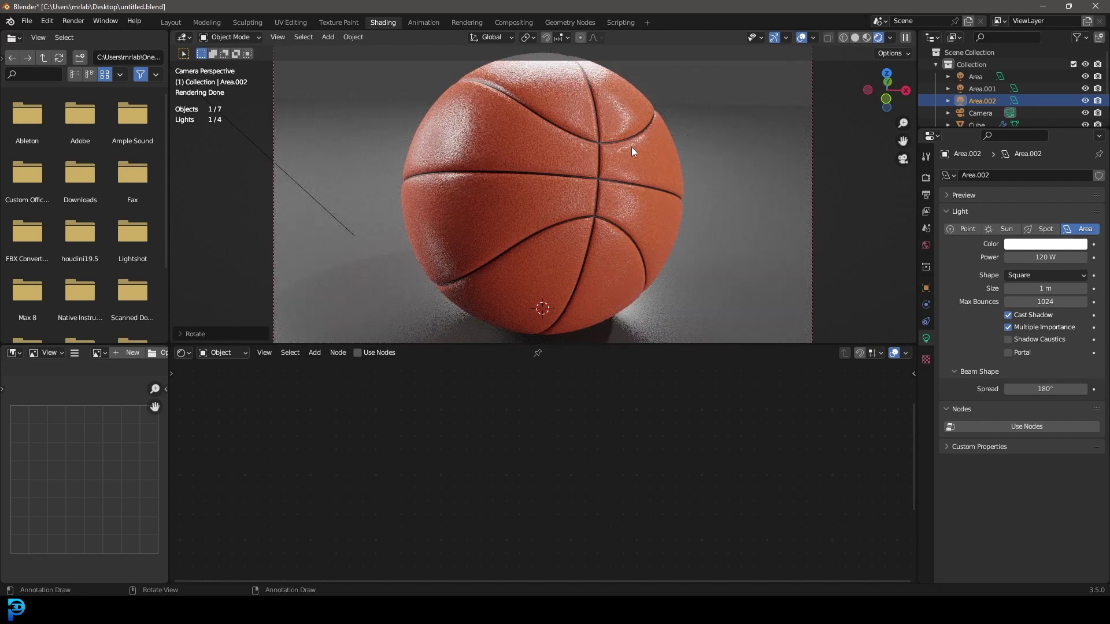
# Step: Save the file and render the final still image from the camera
pyautogui.hotkey('ctrl', 's')
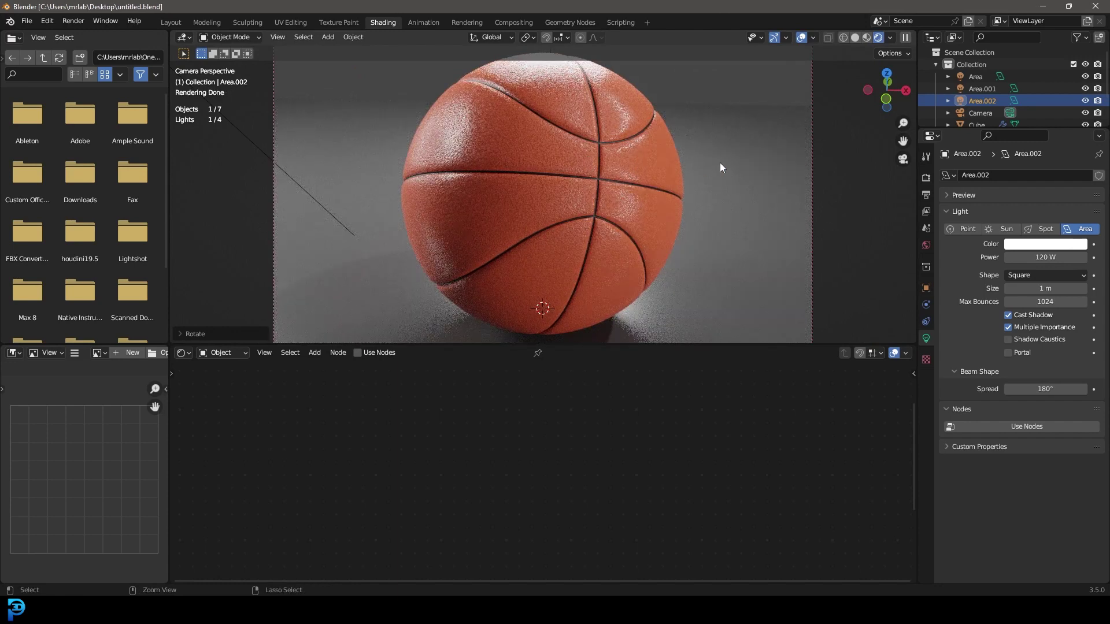
pyautogui.press('z')
pyautogui.click(80, 17)
pyautogui.click(116, 36)
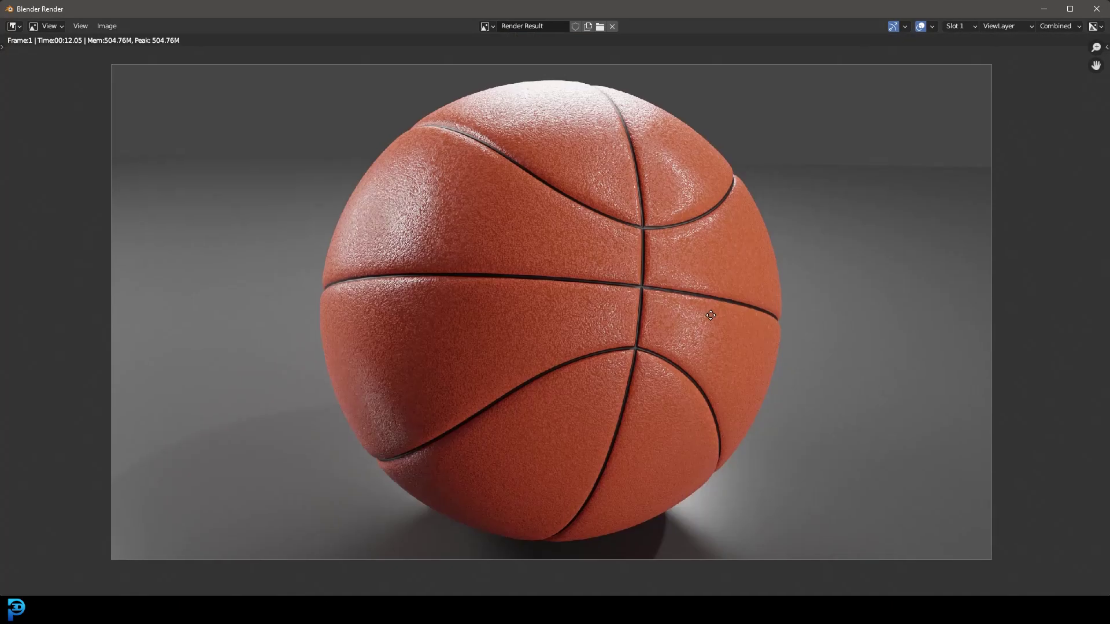